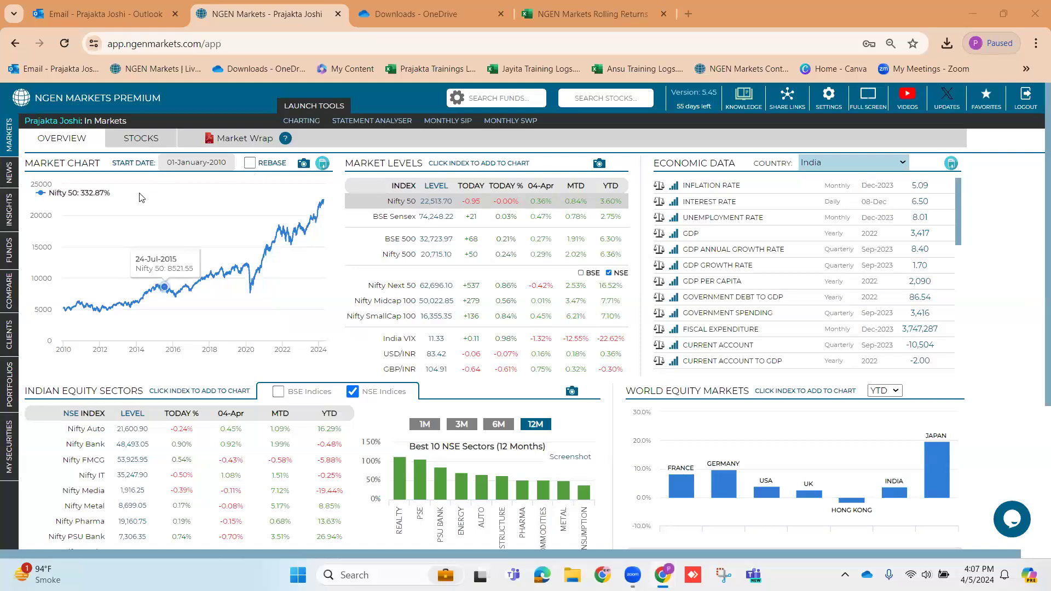
Open the securities comparison page and add Quant Active Fund (G) to the list.
mouse_move(4, 242)
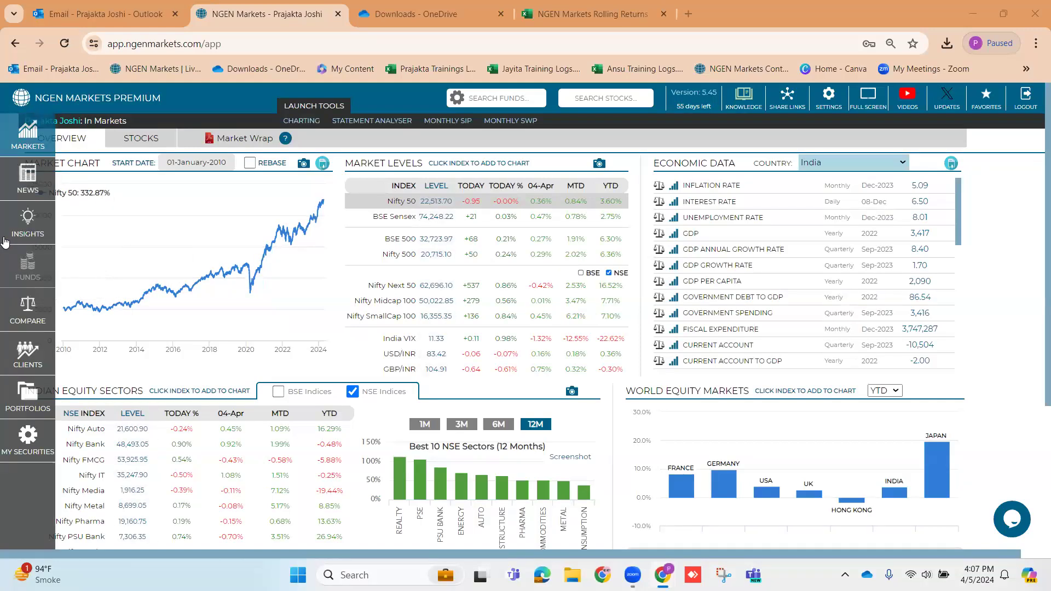
left_click(24, 307)
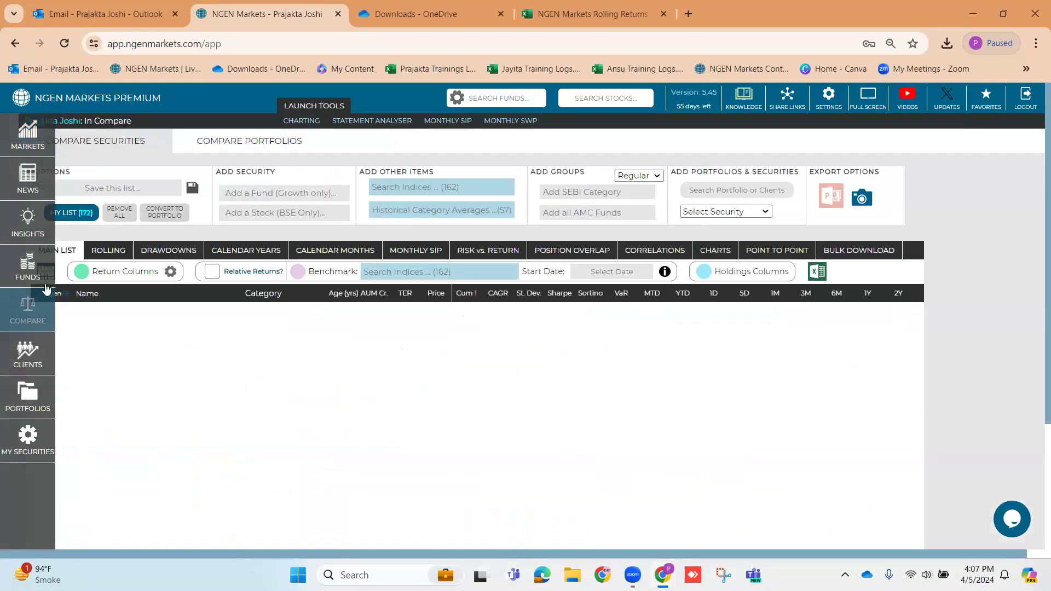
left_click(246, 194)
type("Quant Actu")
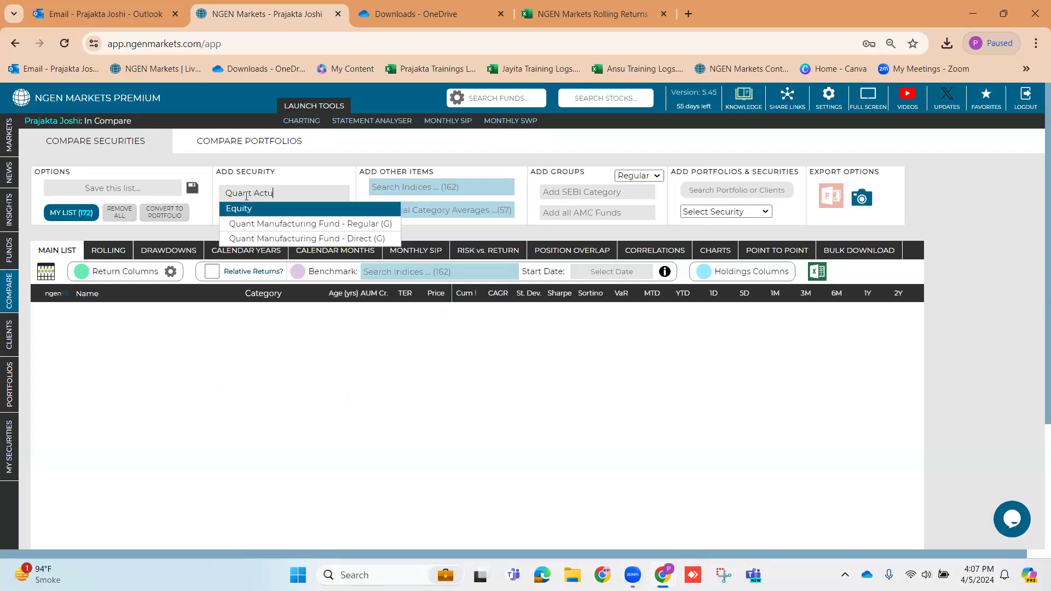
key("BackSpace")
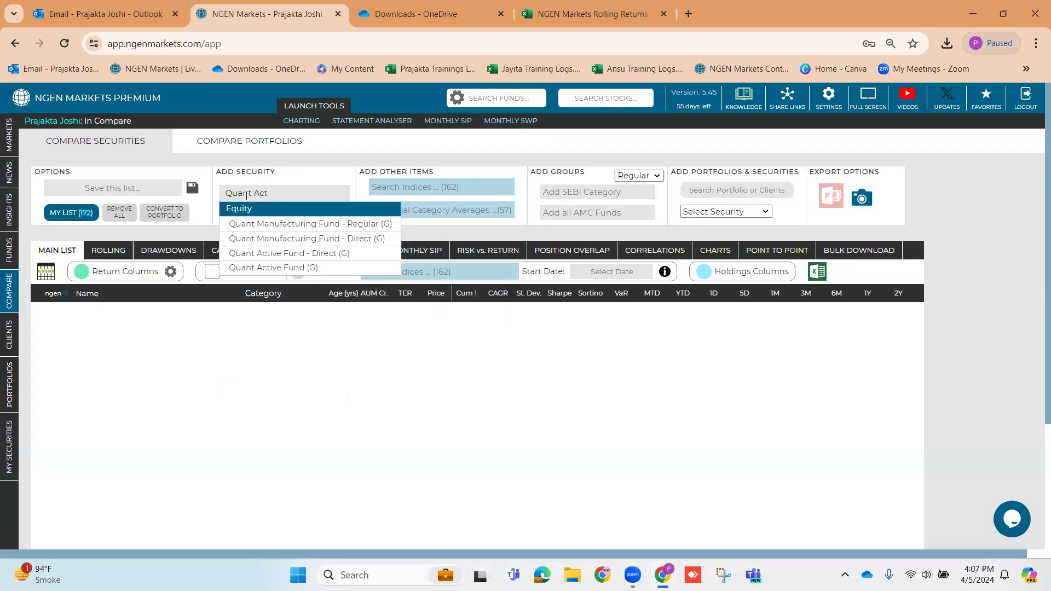
type("i")
left_click(273, 240)
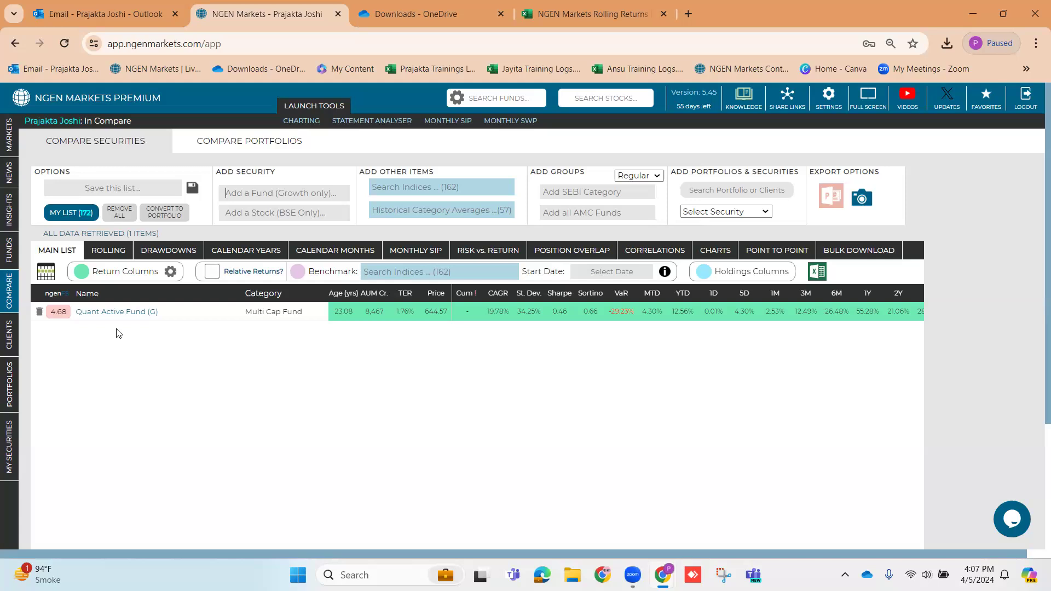
Open the detail page of Quant Active Fund (G) and set its start date to 5Y Ago.
left_click(116, 312)
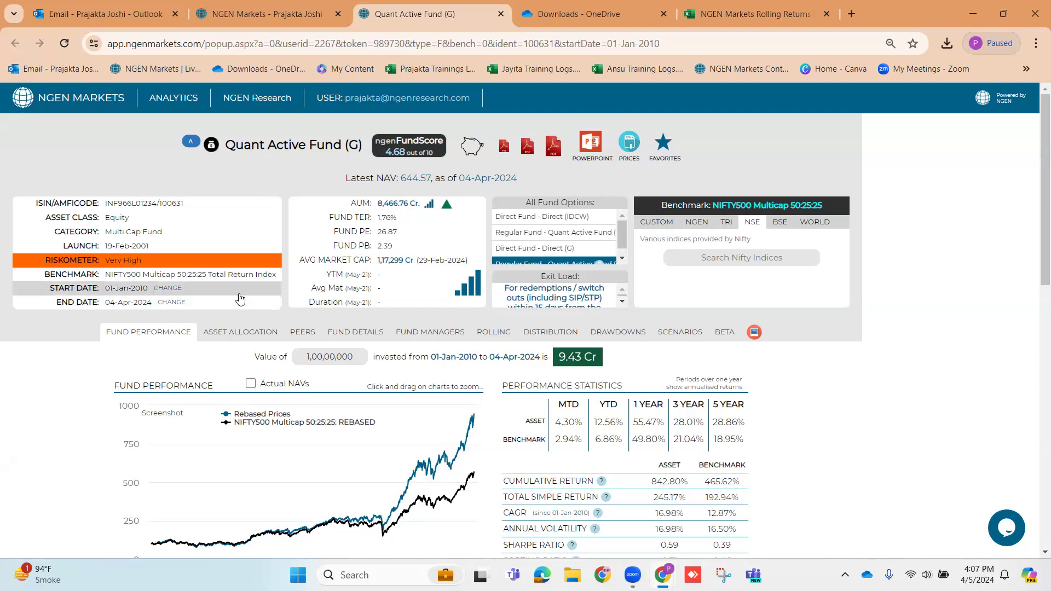
left_click(174, 294)
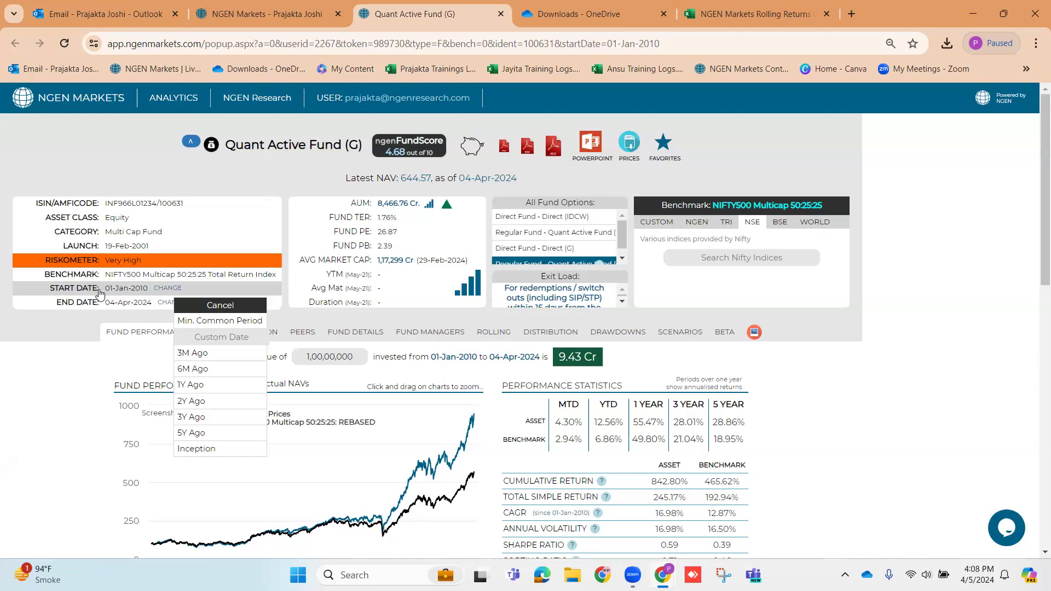
left_click(211, 438)
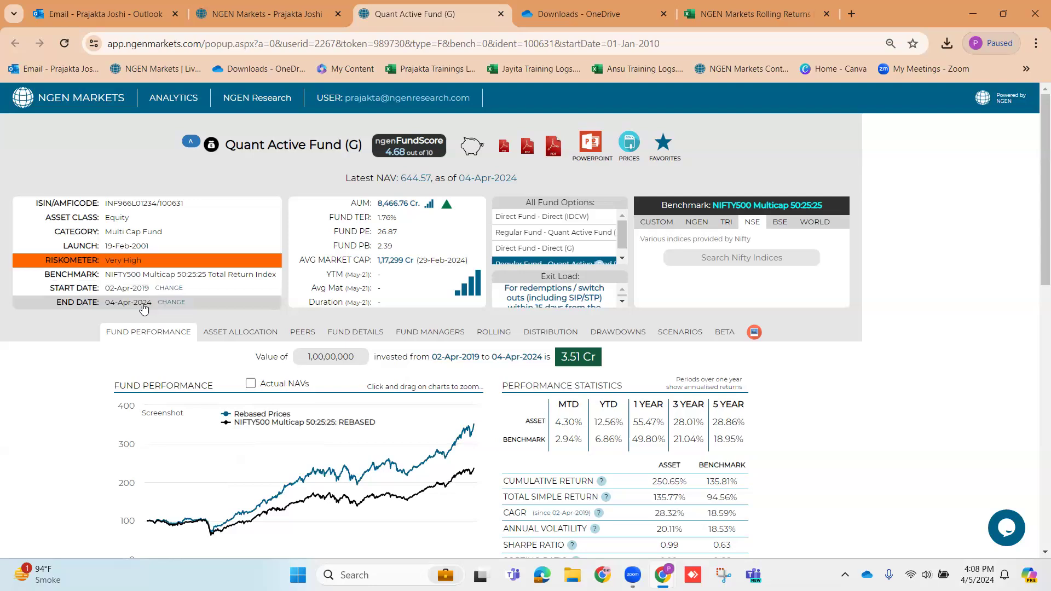
Open the fund's rolling returns analysis and enter 260 working days as the first rolling period.
left_click(491, 339)
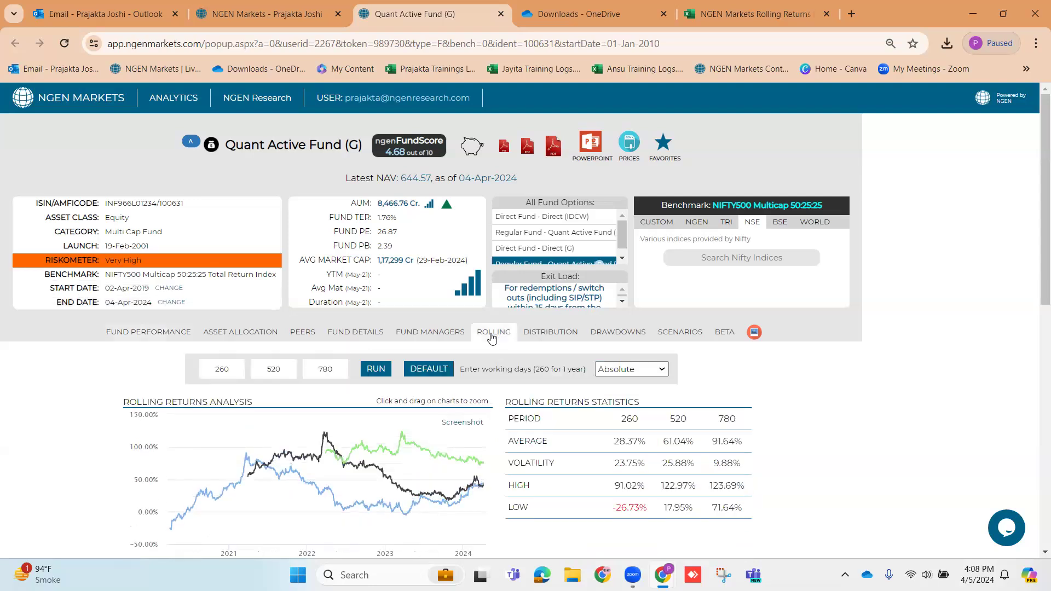
scroll(383, 328, "down", 1)
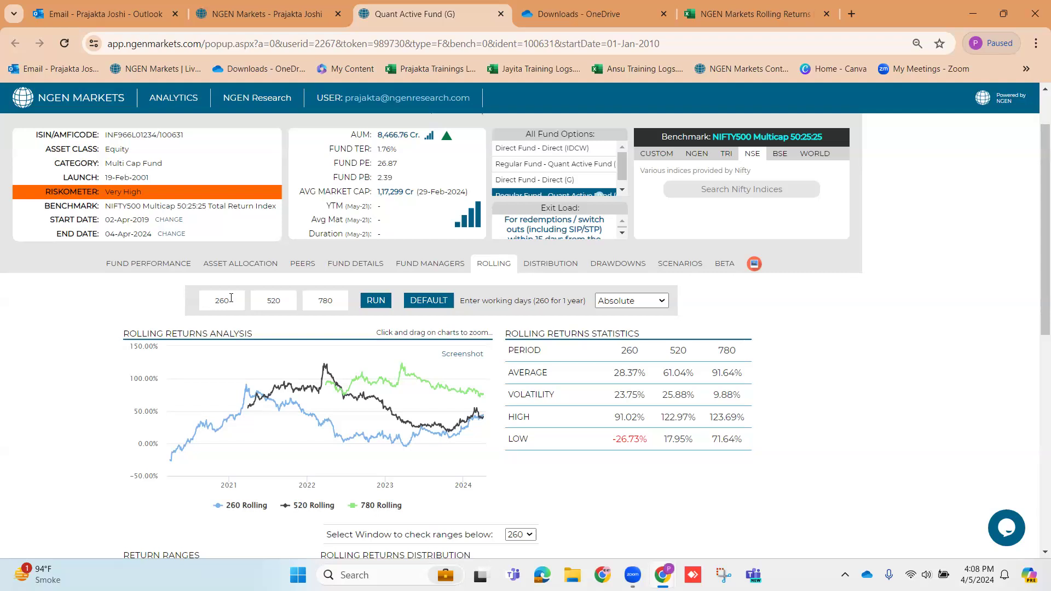
left_click_drag(230, 297, 209, 302)
key("BackSpace")
type("260")
Hide the 520 and 780 Rolling series so the rolling returns chart shows only 260 Rolling.
scroll(329, 307, "down", 1)
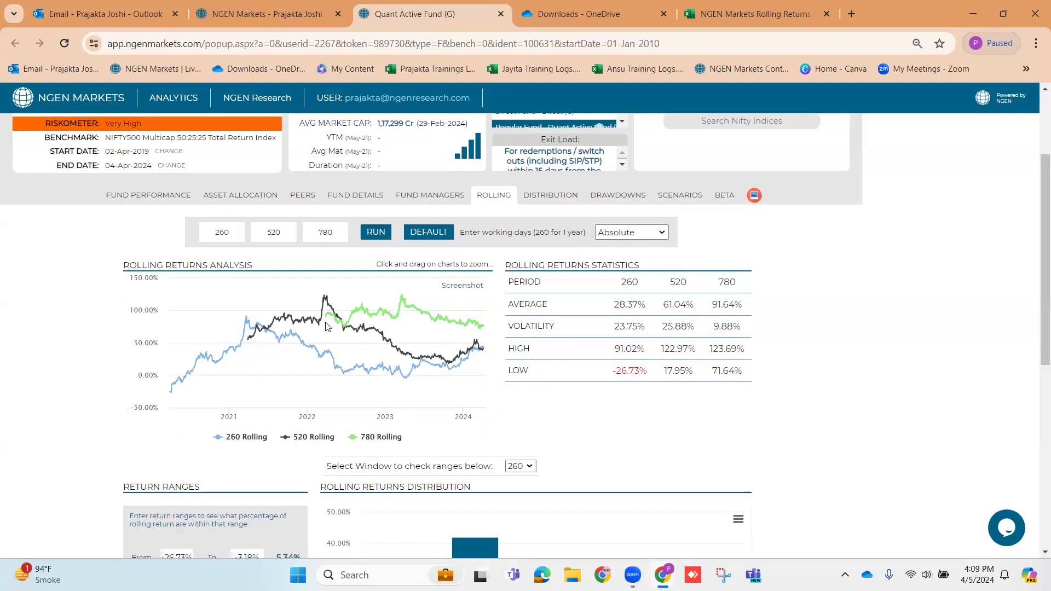
left_click(307, 438)
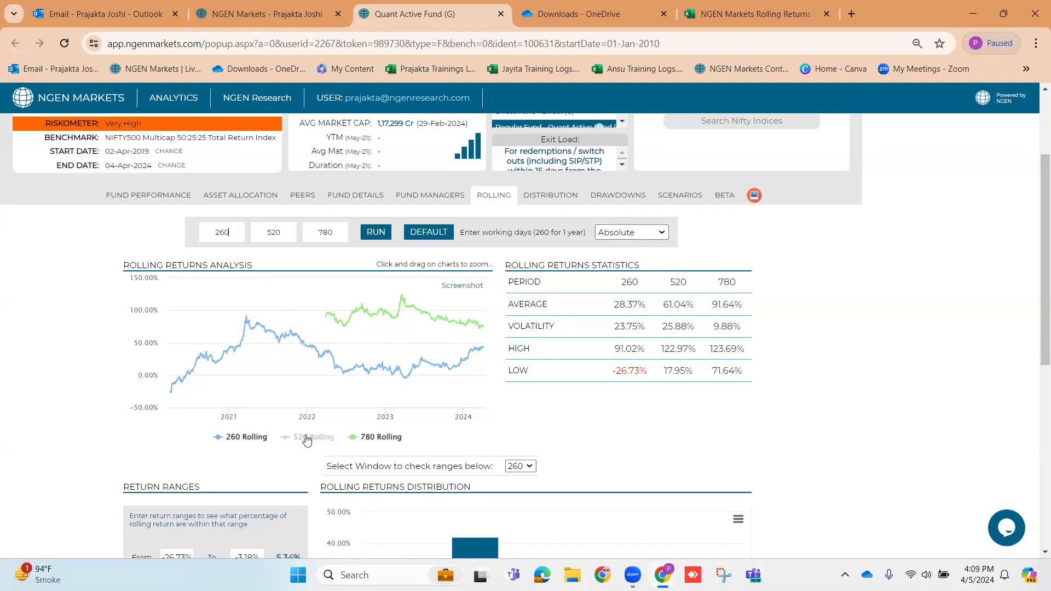
left_click(382, 438)
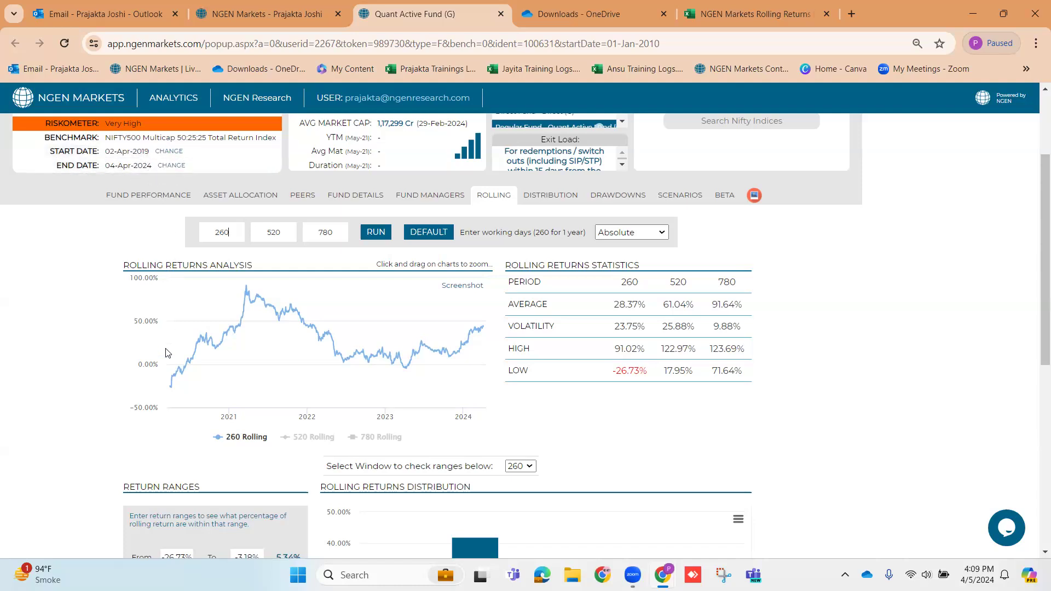
Examine the 260 Rolling curve by zooming into about September 2020–May 2022 and April 2020–July 2021, resetting the zoom each time.
mouse_move(169, 390)
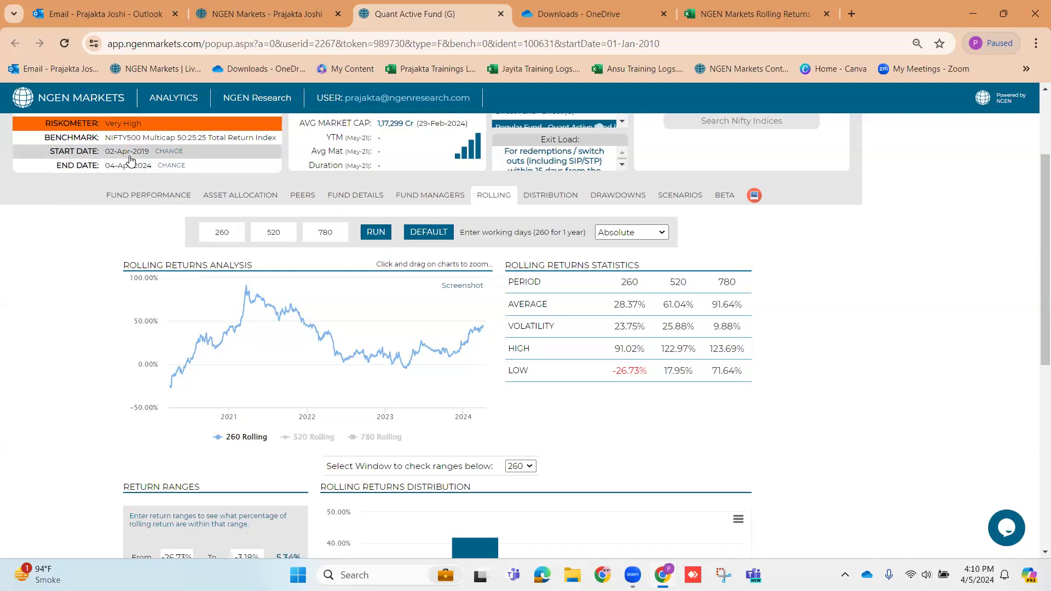
mouse_move(169, 317)
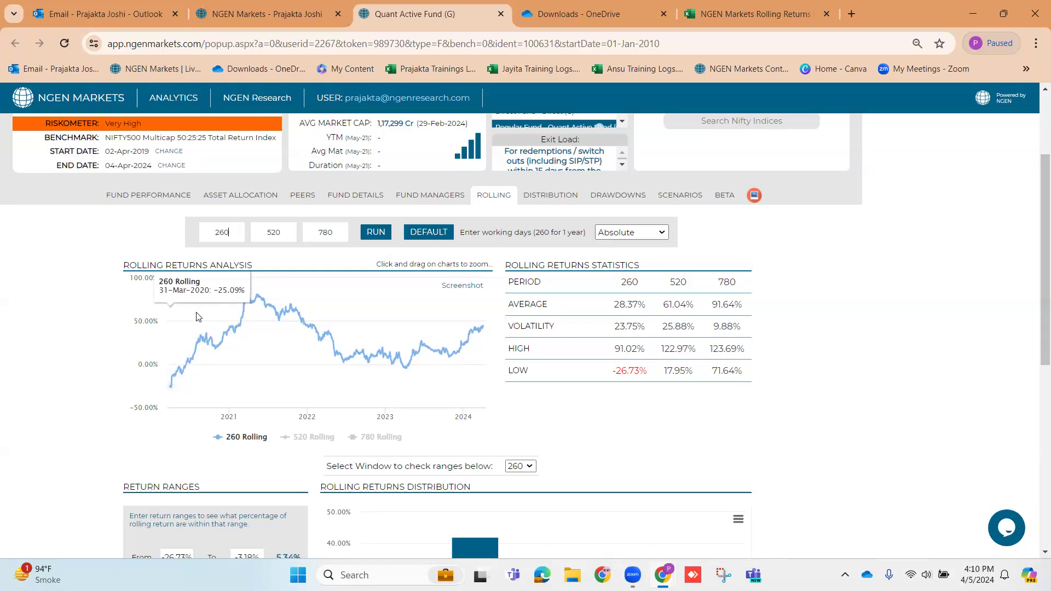
left_click_drag(200, 312, 343, 309)
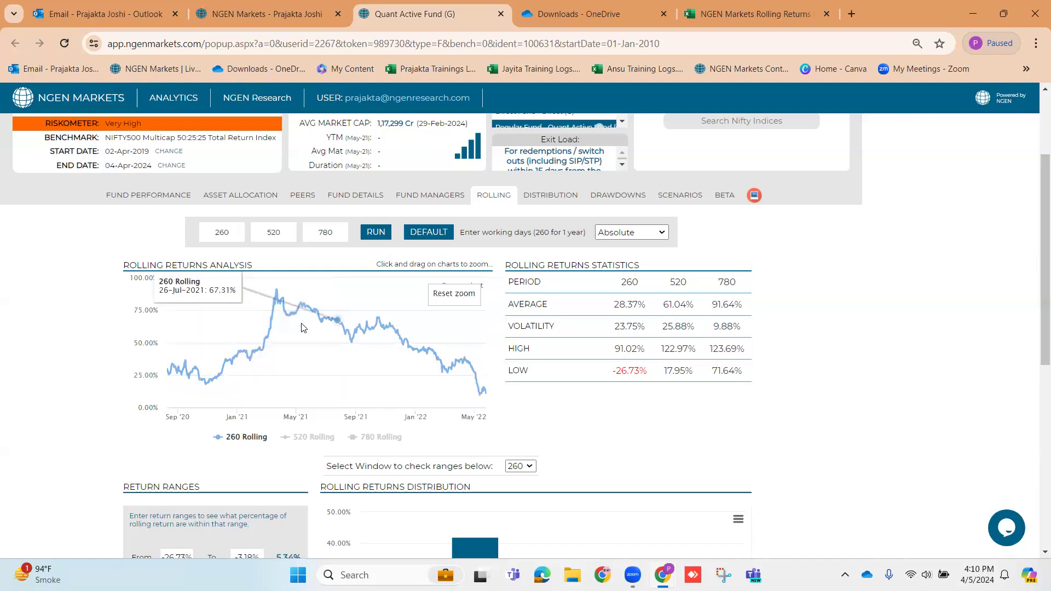
left_click(453, 293)
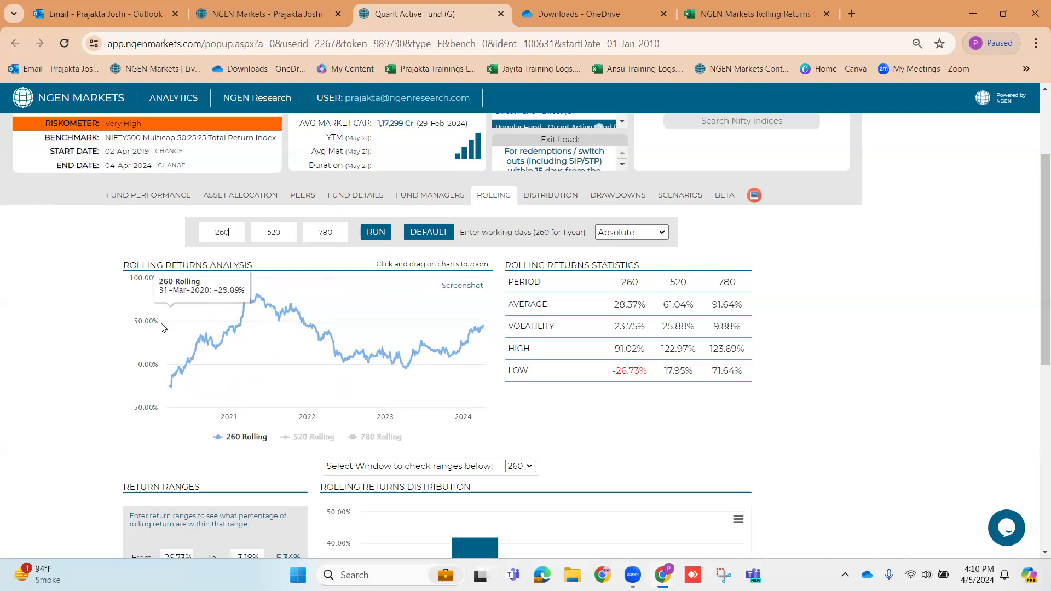
left_click_drag(171, 321, 277, 320)
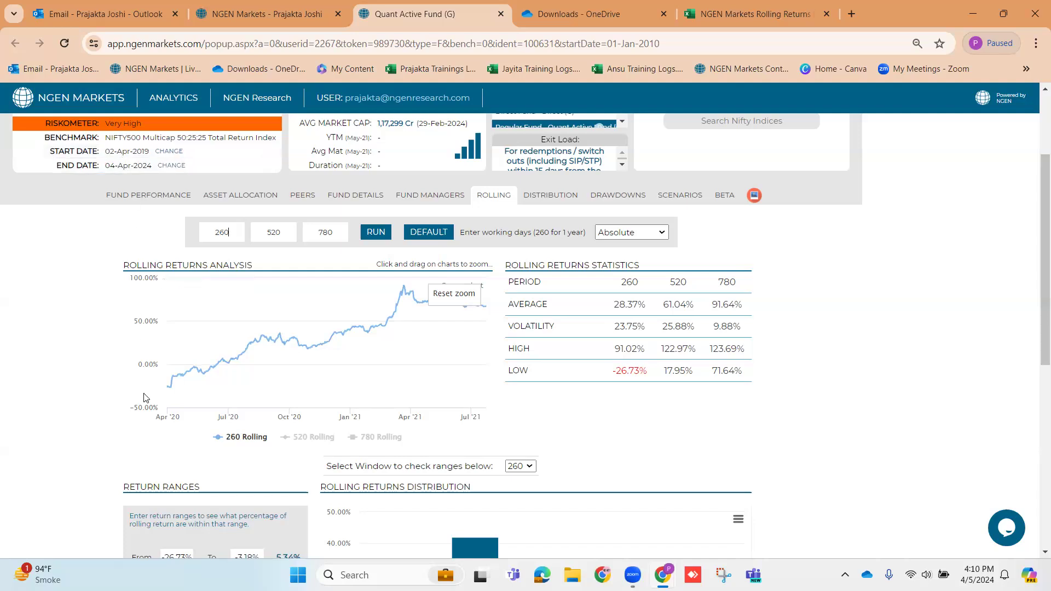
mouse_move(167, 391)
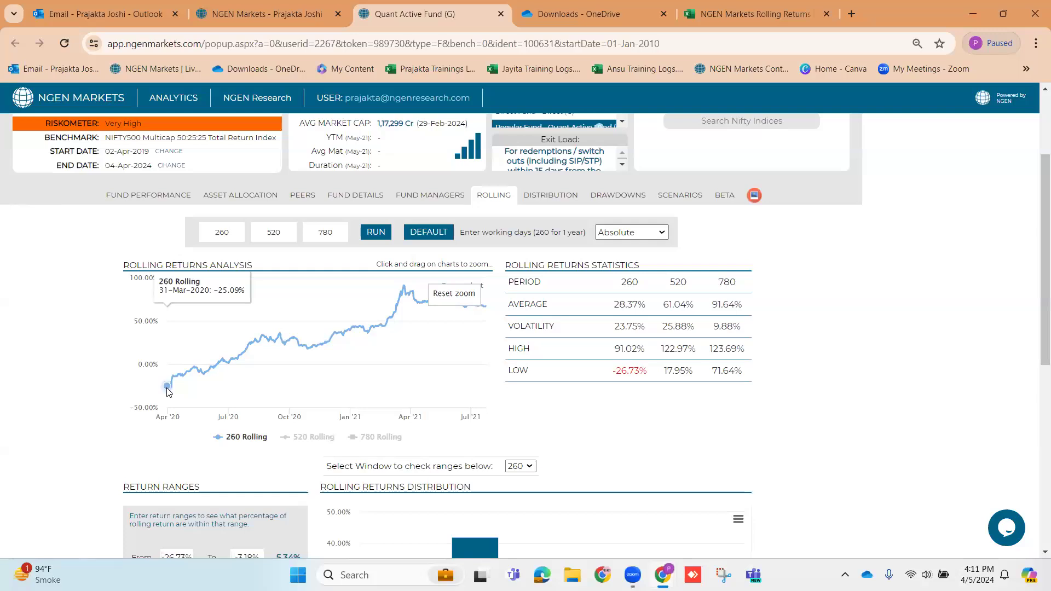
left_click(453, 293)
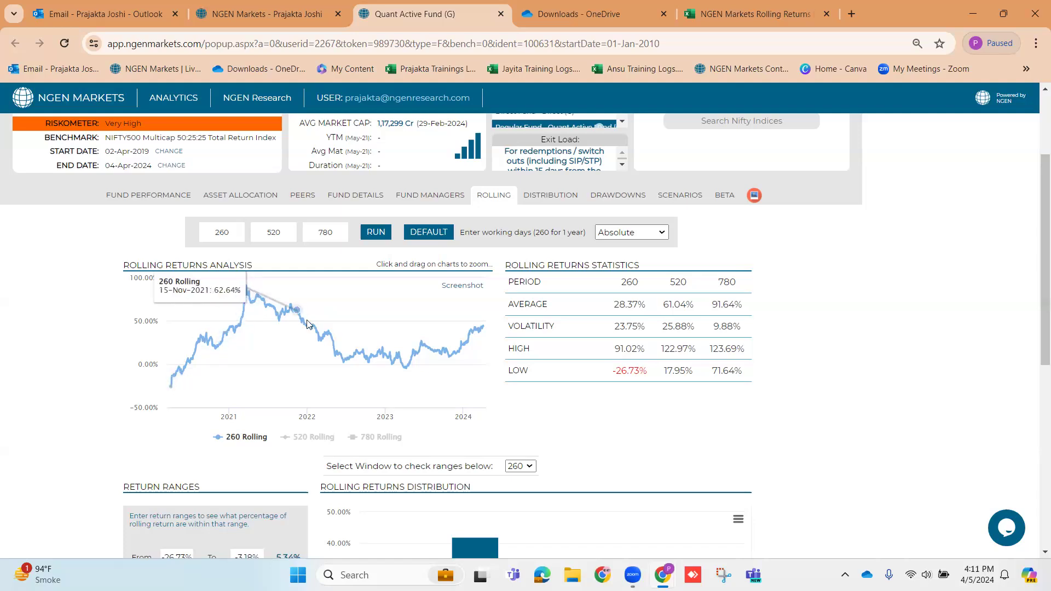
Examine the average and low figures for the 260-day period in the rolling returns statistics.
left_click(224, 232)
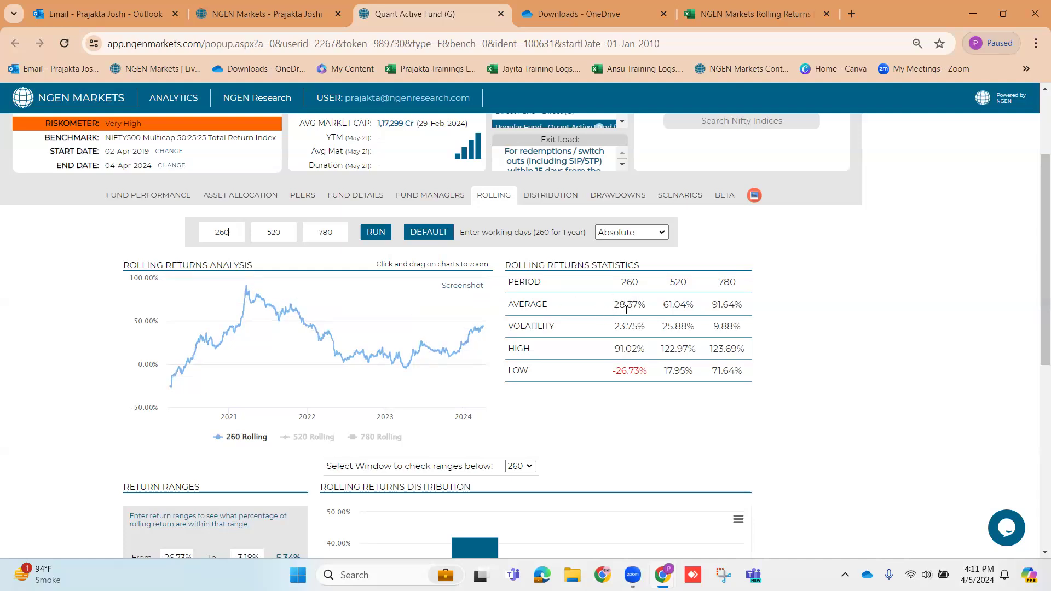
scroll(554, 282, "up", 3)
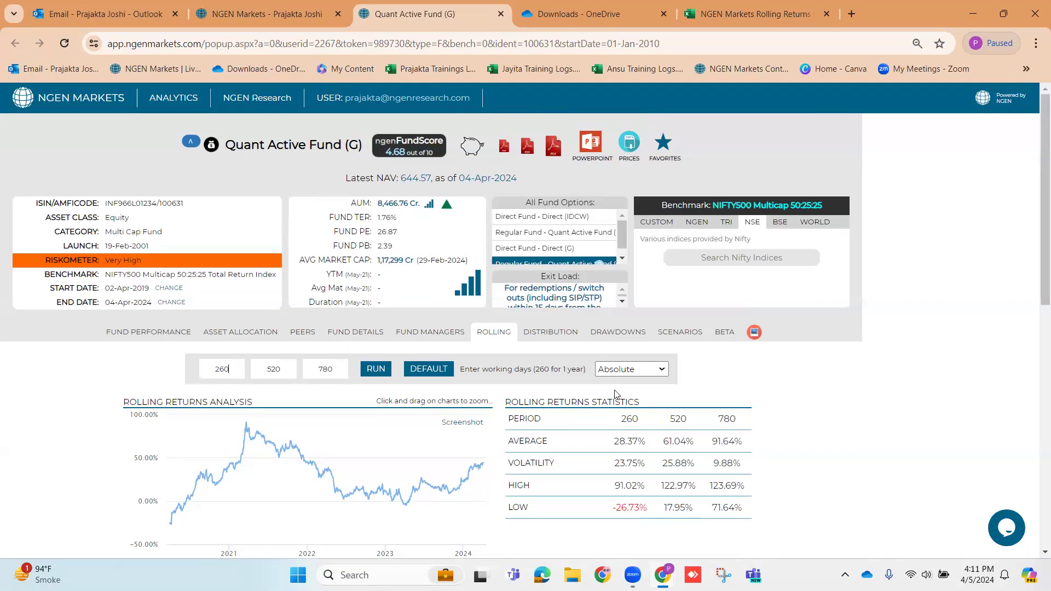
double_click(622, 424)
scroll(624, 427, "down", 3)
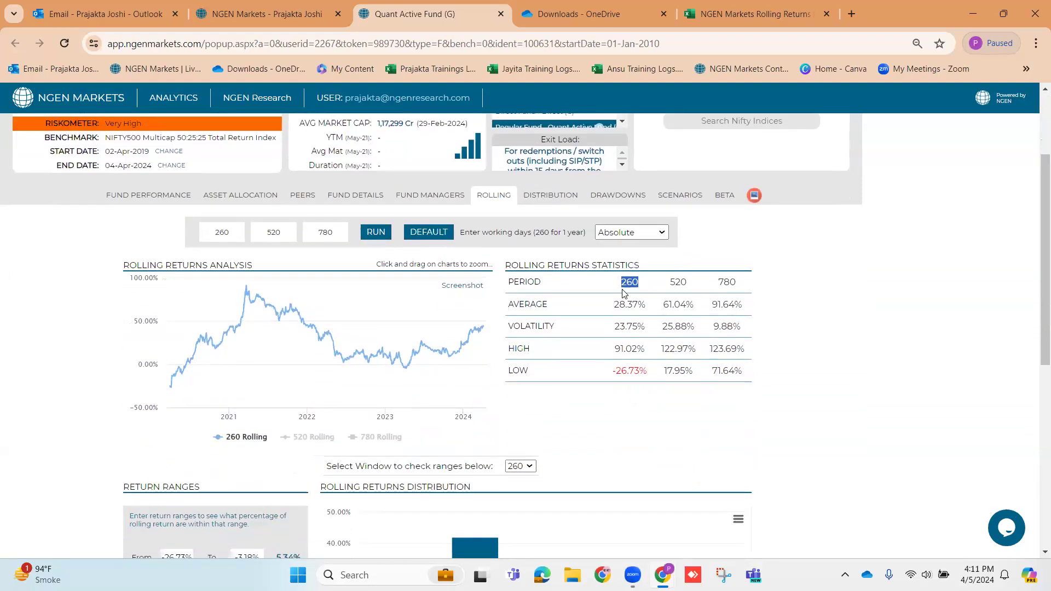
left_click_drag(614, 305, 642, 306)
scroll(338, 159, "up", 2)
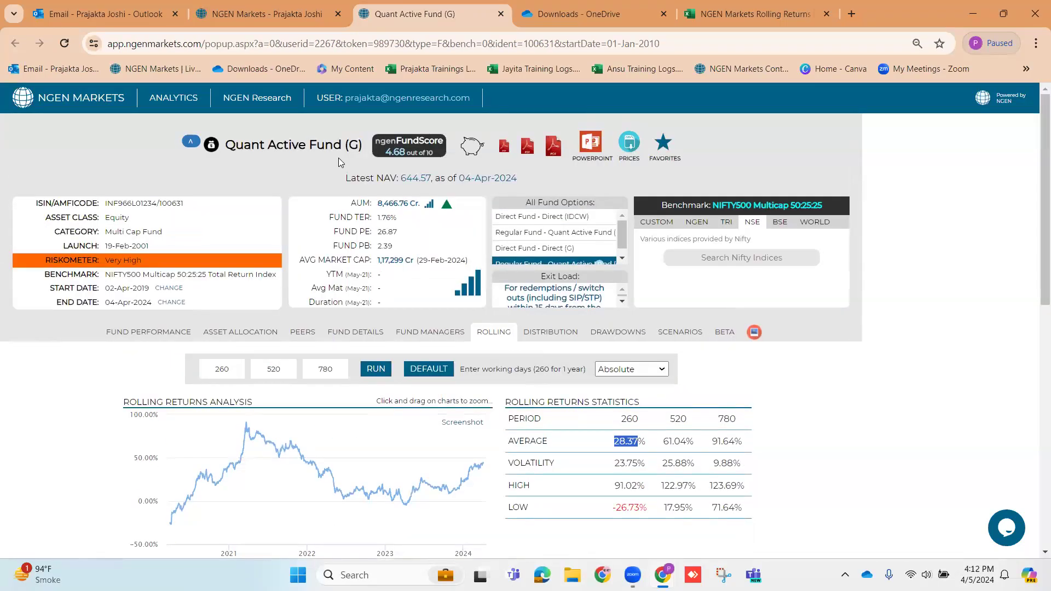
scroll(566, 379, "down", 2)
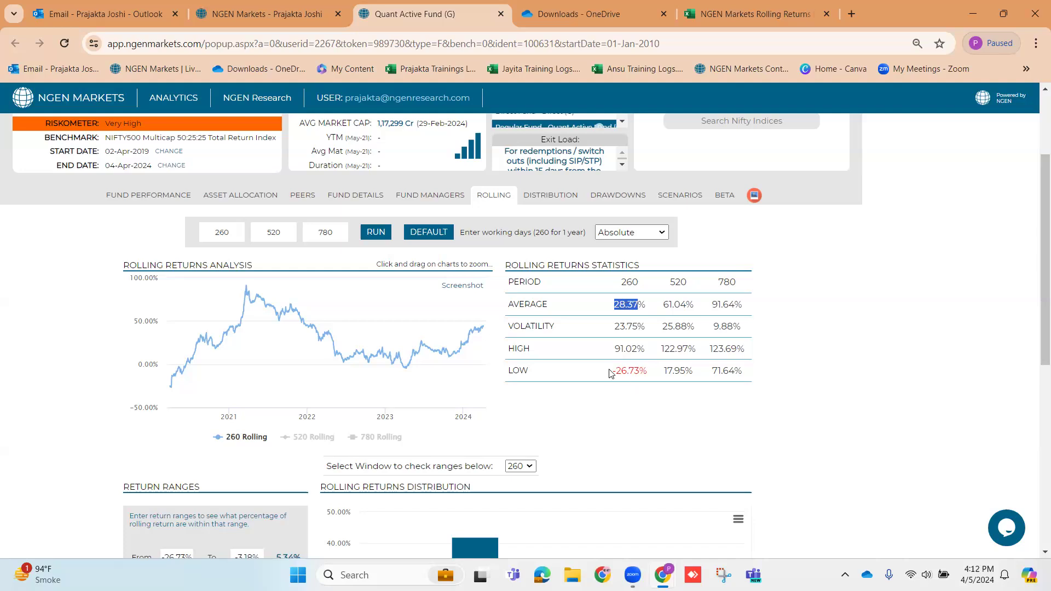
double_click(509, 372)
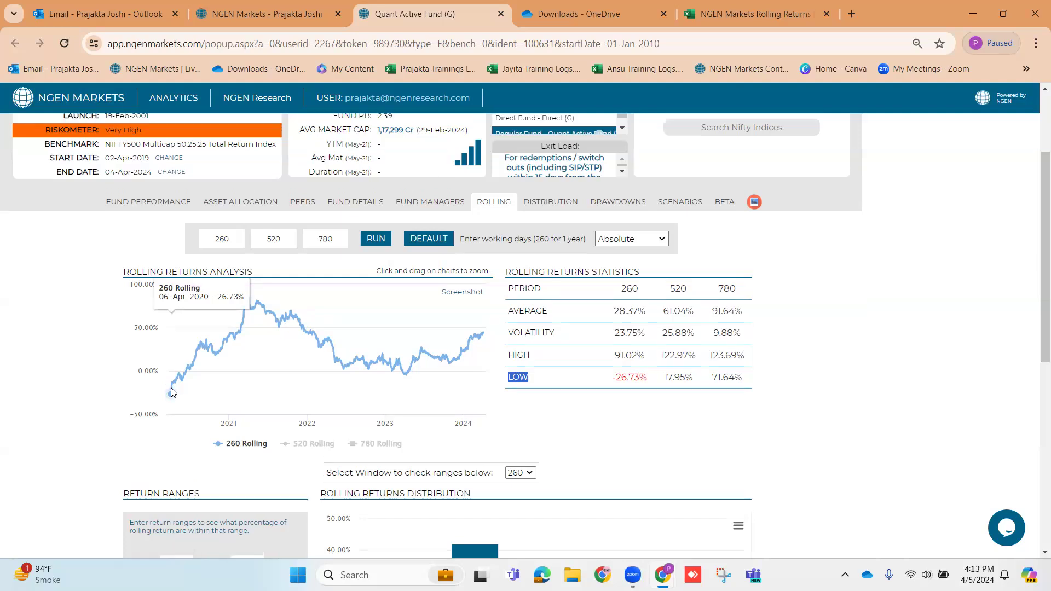
Switch the rolling returns chart from the 260 Rolling series to only the 520 Rolling series.
scroll(611, 425, "up", 3)
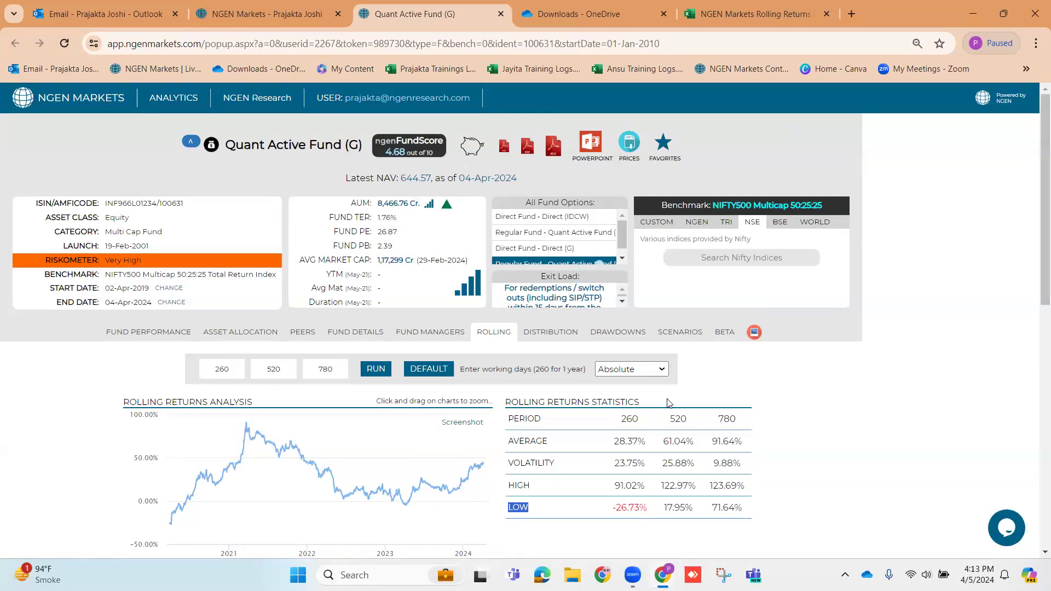
scroll(667, 403, "down", 1)
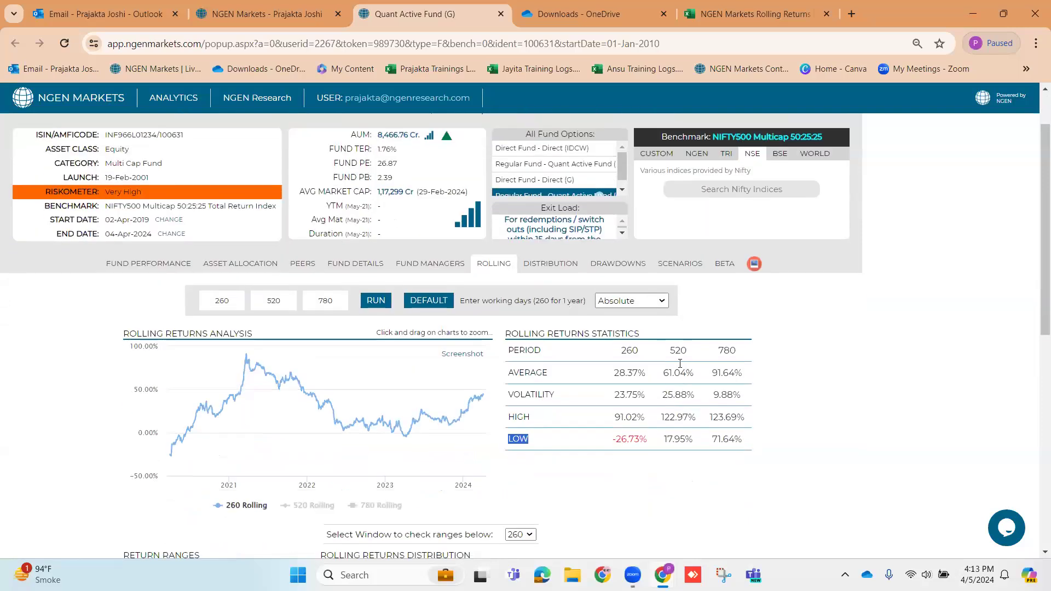
scroll(705, 376, "down", 2)
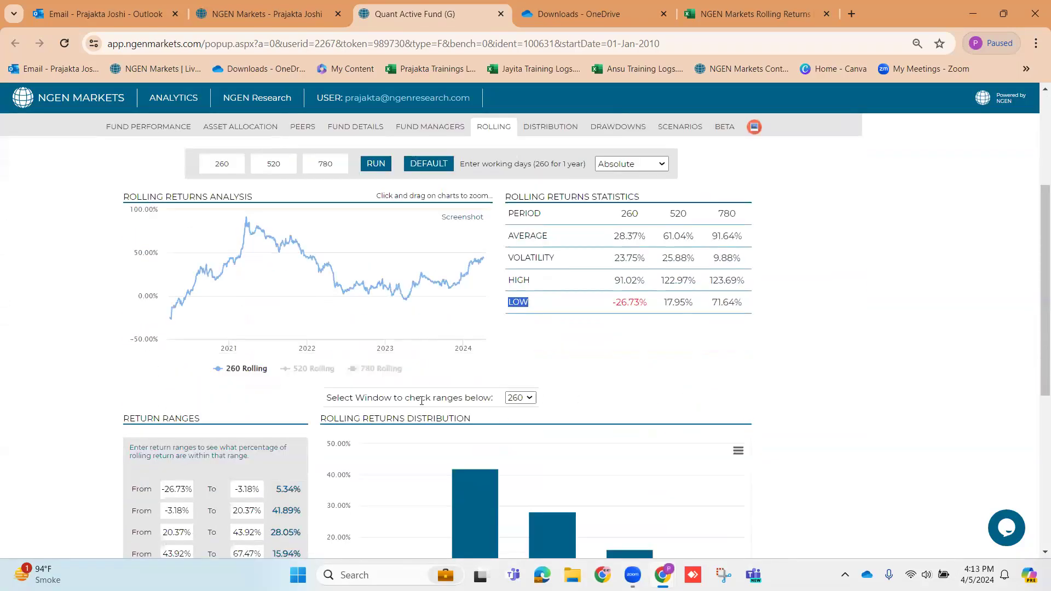
left_click(246, 368)
left_click(309, 368)
left_click(358, 368)
left_click(307, 374)
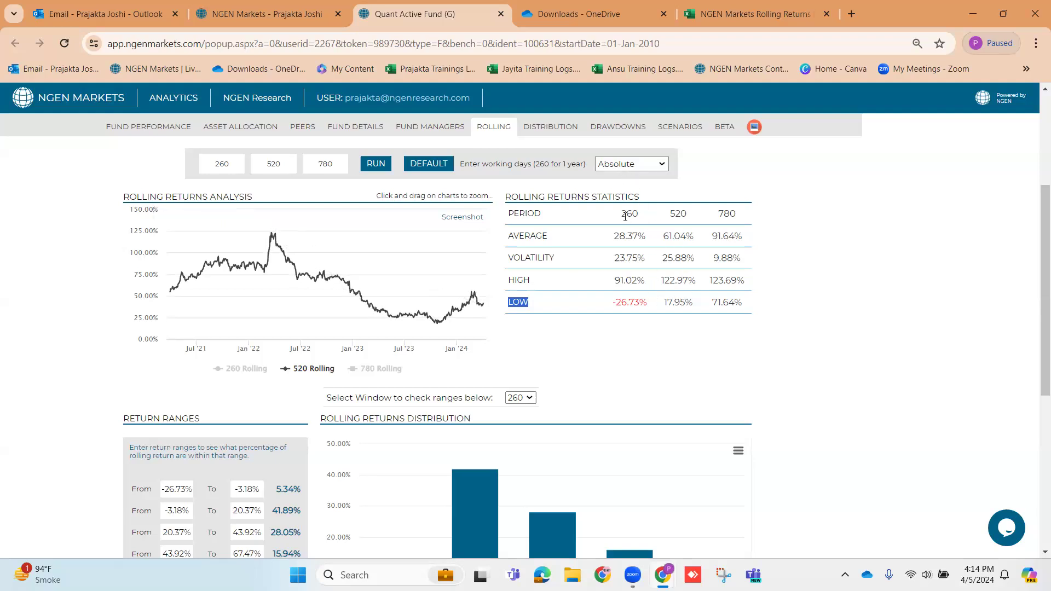
Set the rolling returns to Annualised and hide the 260 and 780 Rolling series, leaving only 520 Rolling.
left_click(637, 167)
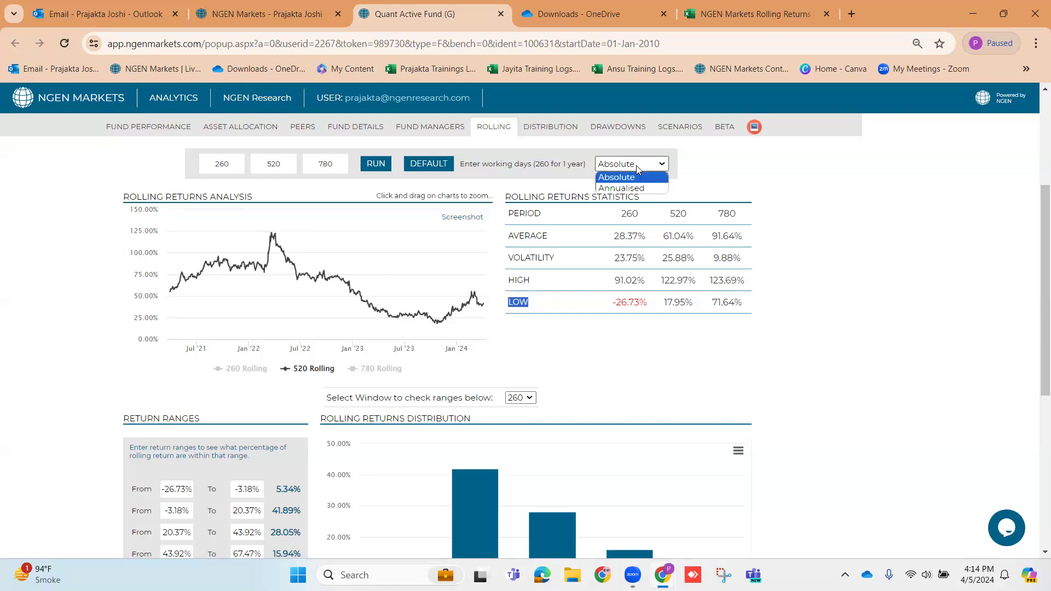
left_click(630, 188)
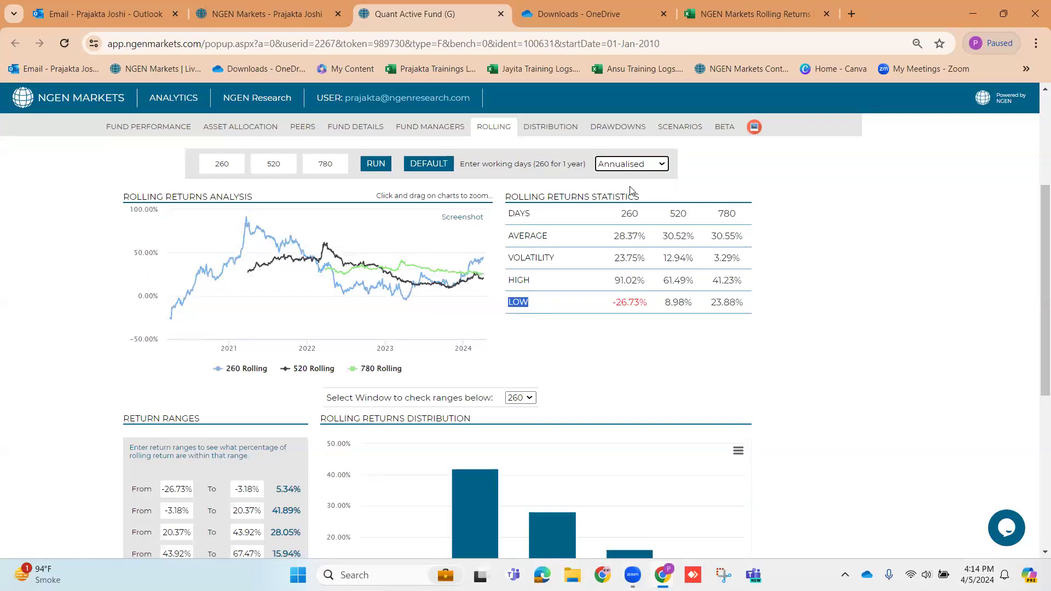
left_click(245, 368)
left_click(369, 372)
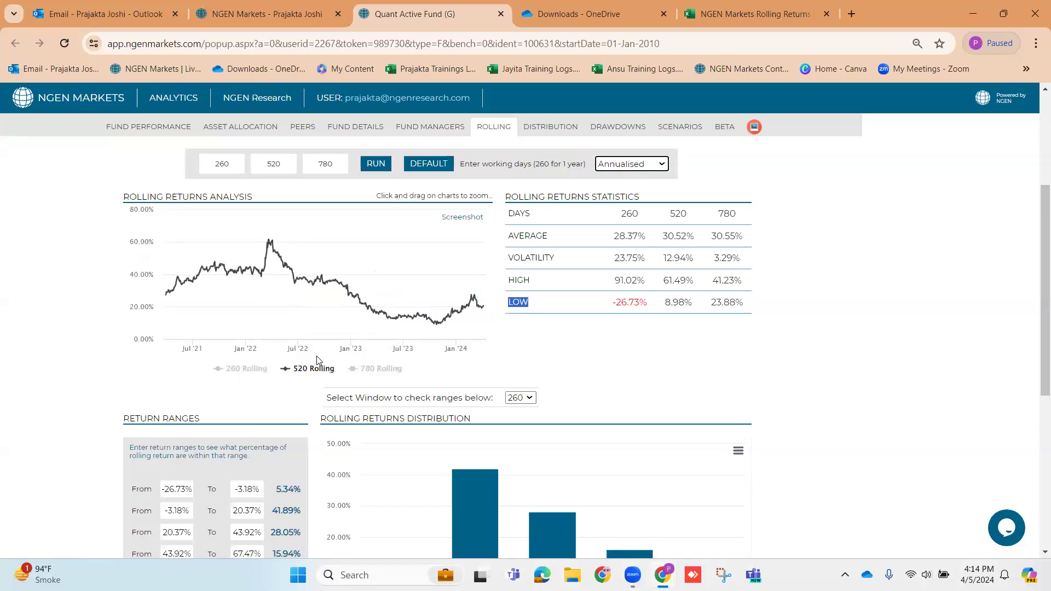
Examine the annualised 520-day low against the chart and the 780-day column of the statistics.
mouse_move(291, 305)
left_click_drag(664, 303, 689, 301)
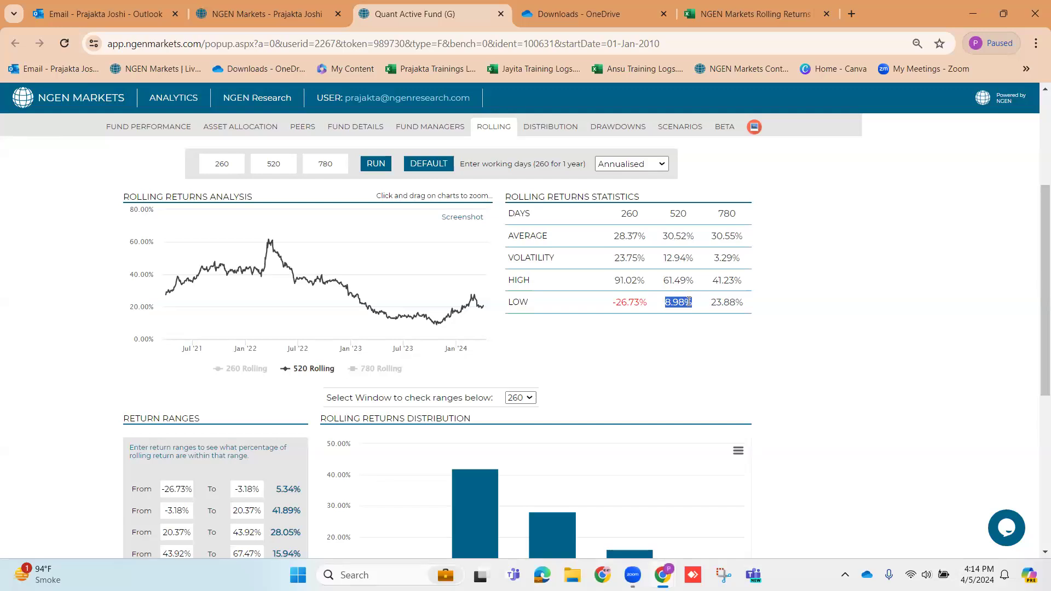
mouse_move(166, 299)
double_click(719, 217)
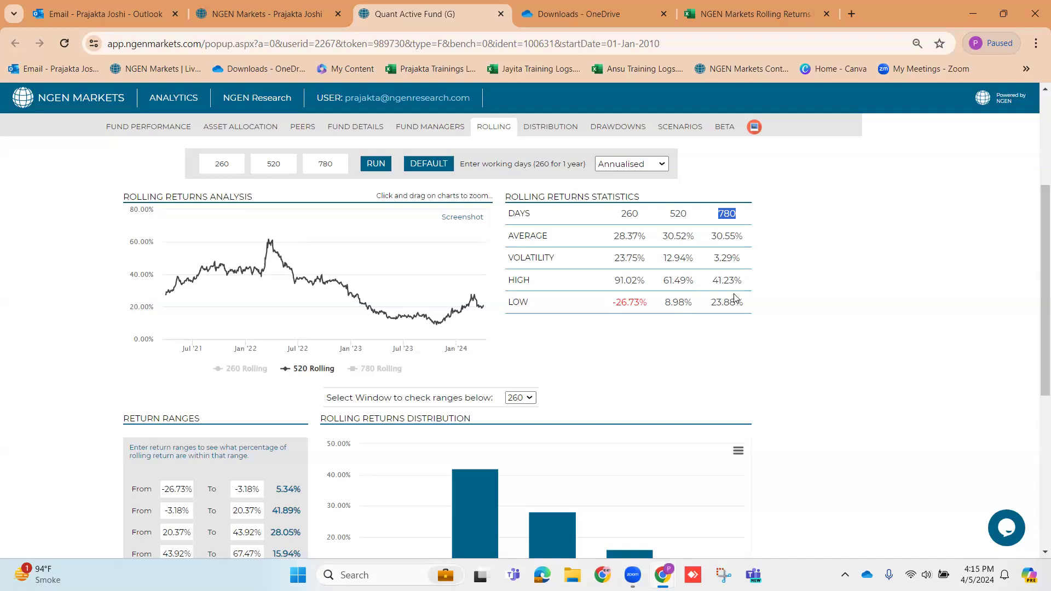
Switch back to the main NGEN Markets page and open the Project Model Portfolio Equal Weights from the portfolios list.
scroll(734, 298, "up", 4)
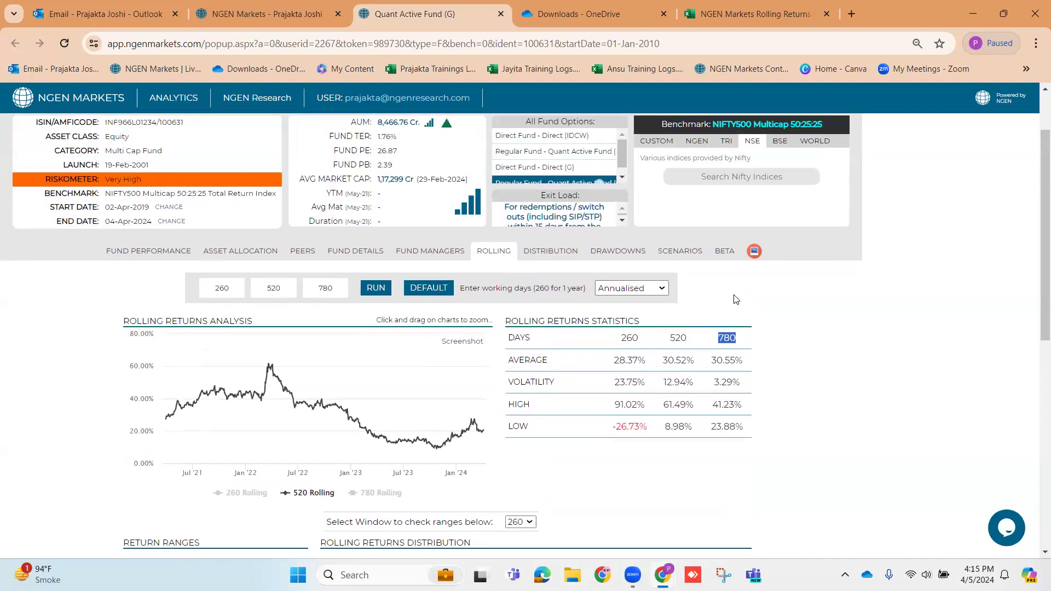
scroll(796, 383, "down", 1)
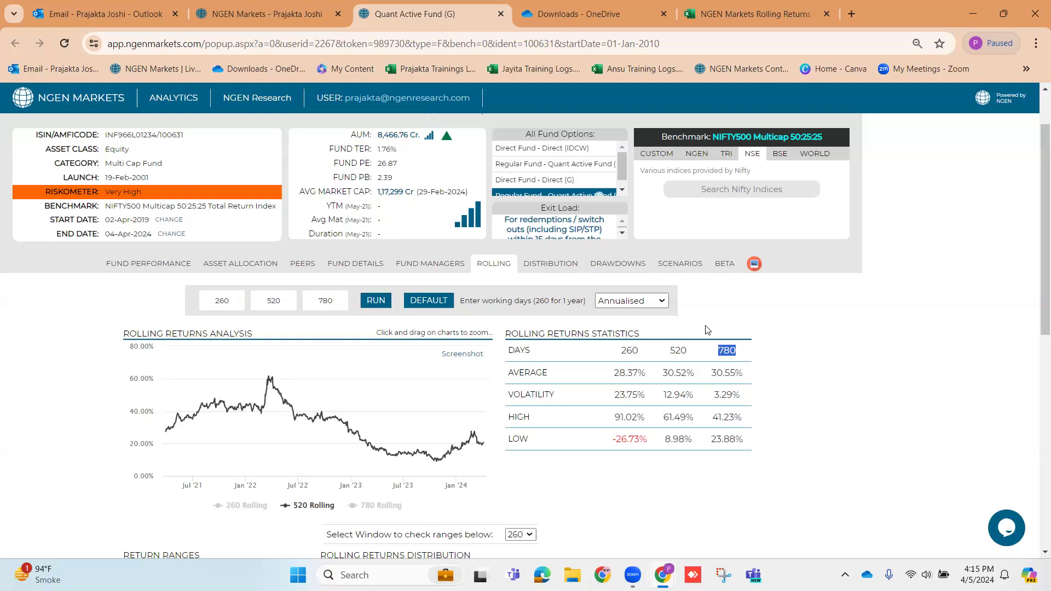
left_click(259, 14)
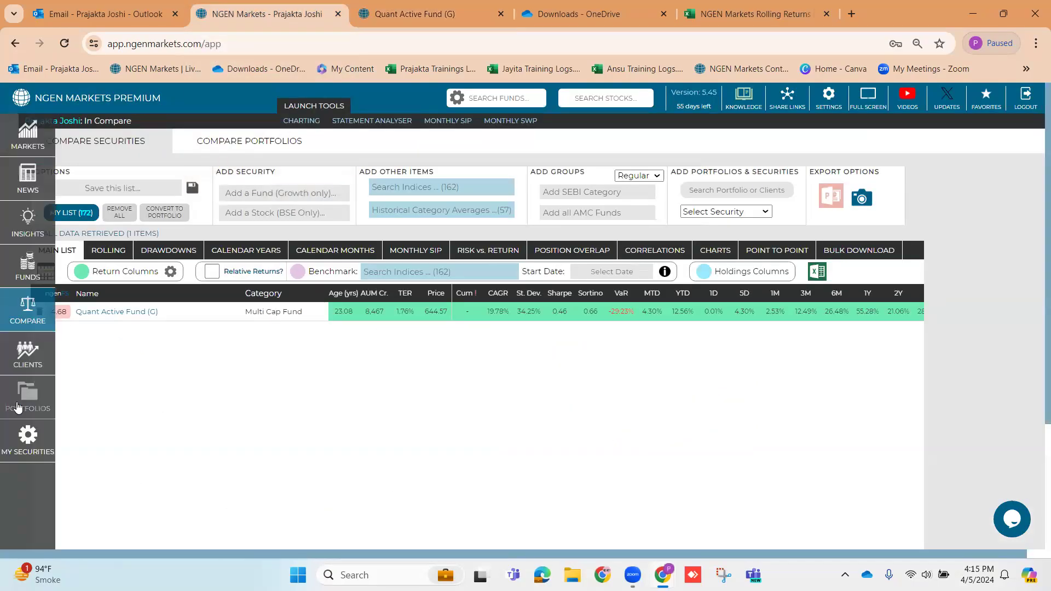
left_click(18, 408)
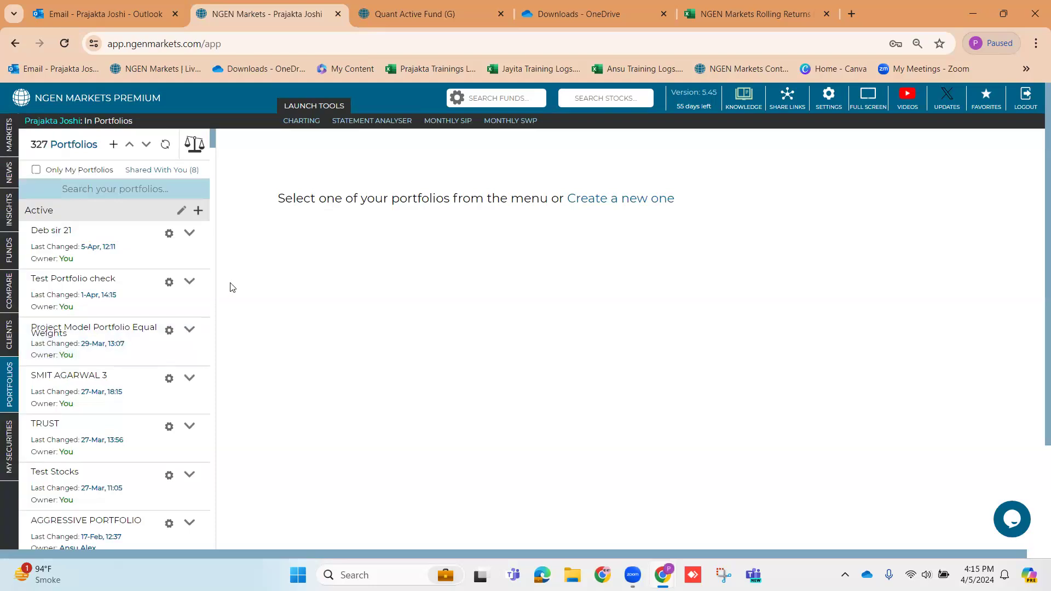
left_click(190, 330)
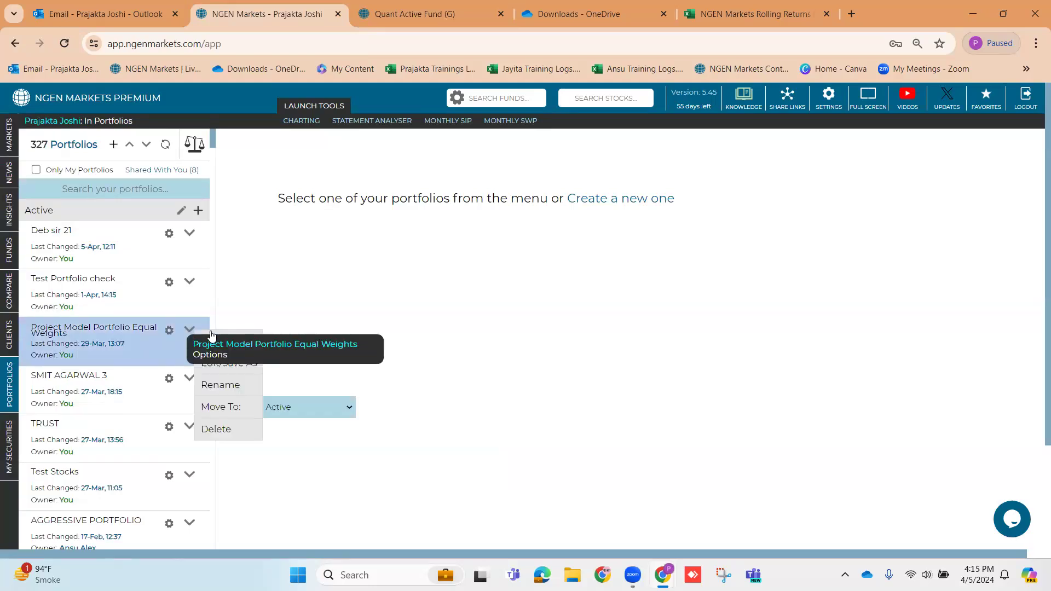
left_click(211, 340)
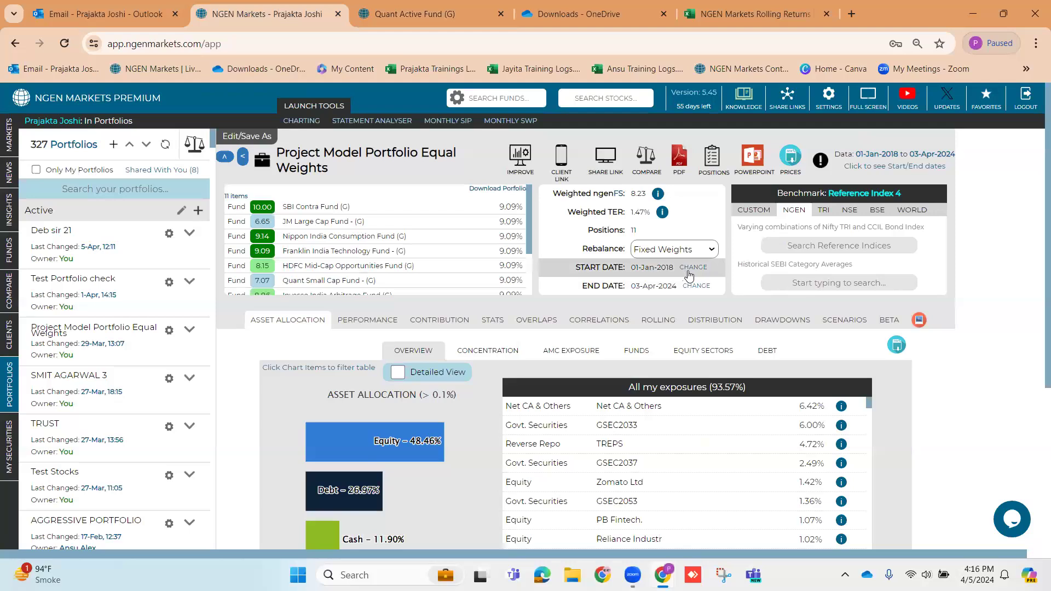
Set the portfolio's start date to 5Y Ago and show its rolling returns analysis.
left_click(695, 286)
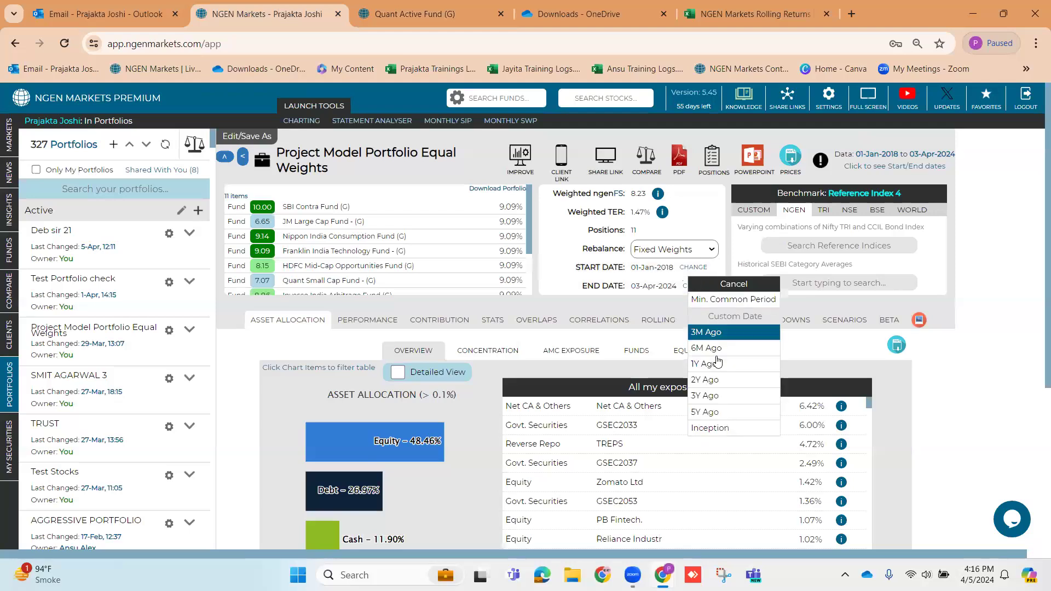
left_click(699, 412)
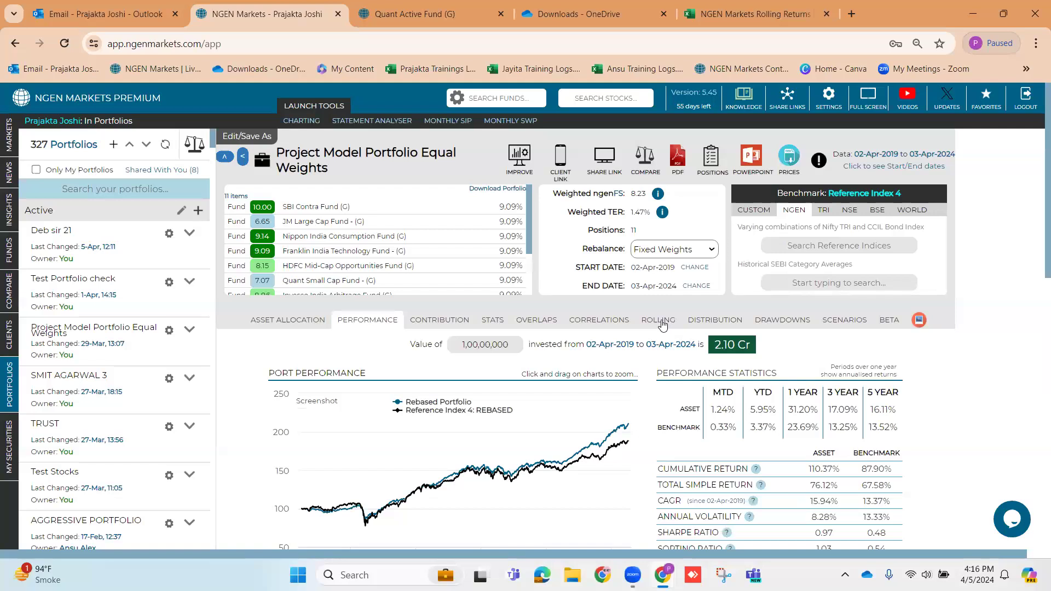
left_click(659, 321)
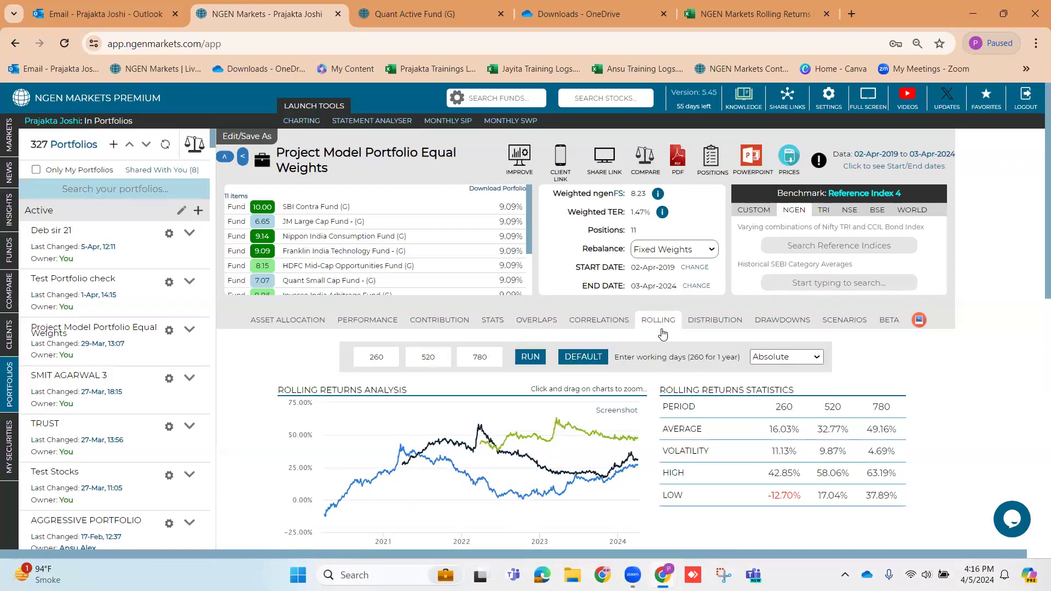
Examine the portfolio's 260-day average in the rolling returns statistics and the return ranges below.
scroll(662, 334, "down", 3)
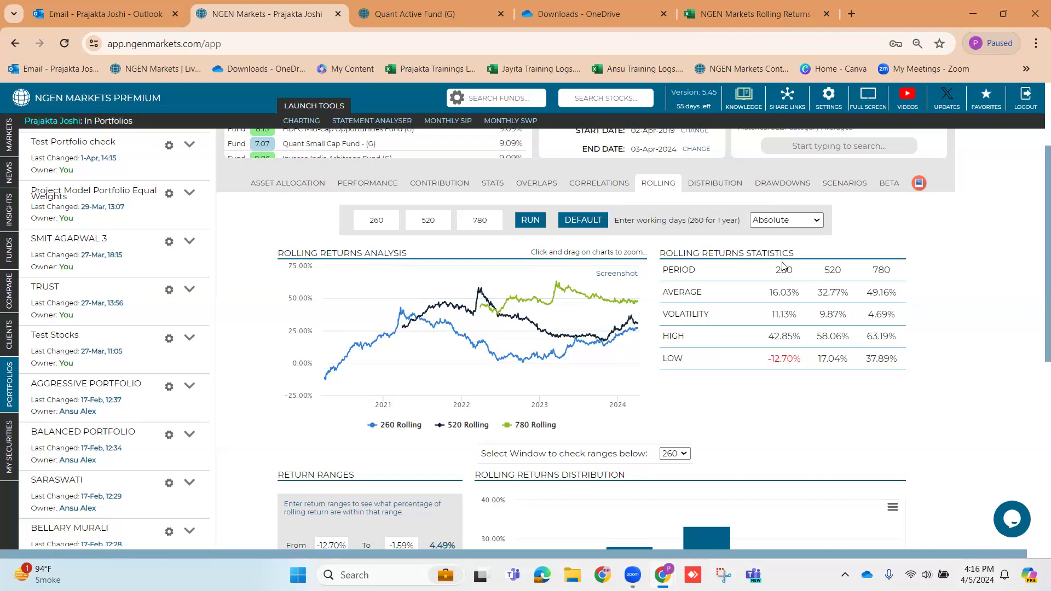
left_click_drag(767, 292, 798, 293)
scroll(796, 312, "up", 3)
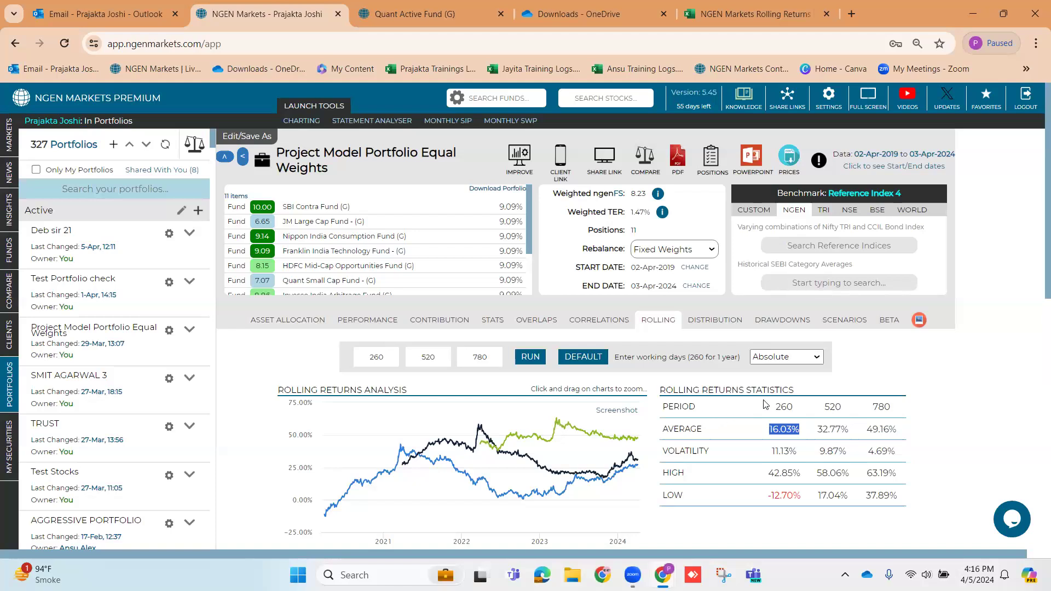
scroll(765, 403, "down", 1)
scroll(765, 404, "down", 3)
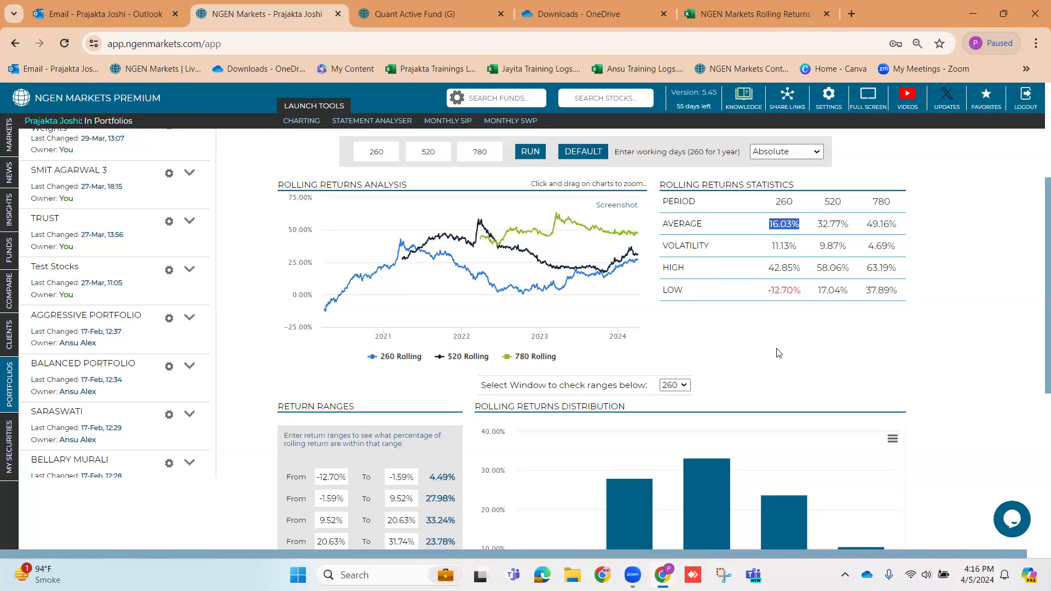
scroll(767, 355, "down", 1)
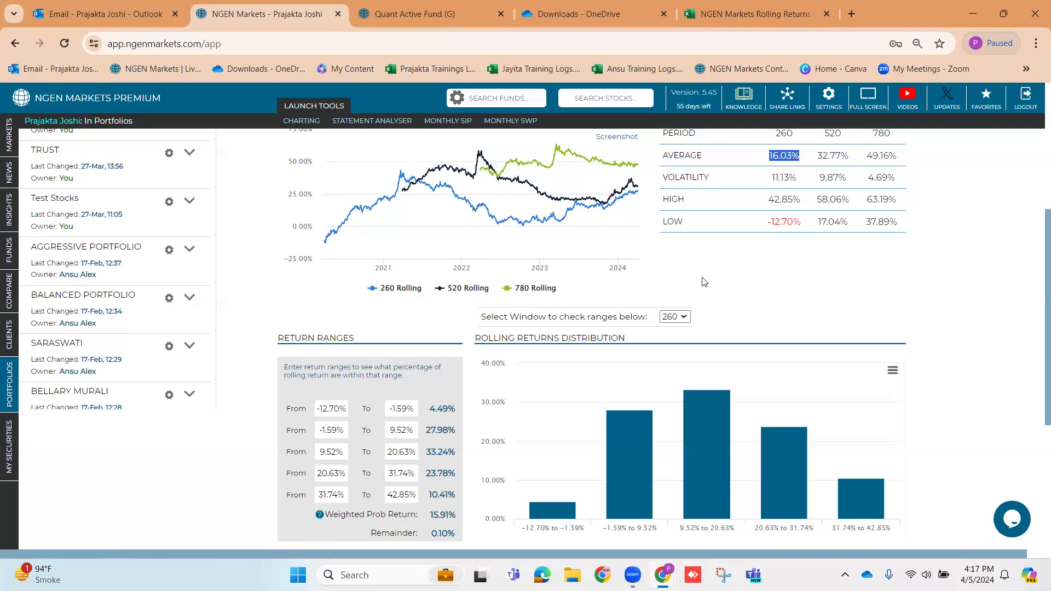
Set the upper limit of the first return range to 0%.
left_click(407, 408)
key("BackSpace")
key("BackSpace")
key("BackSpace")
key("BackSpace")
key("BackSpace")
type("0")
left_click(423, 383)
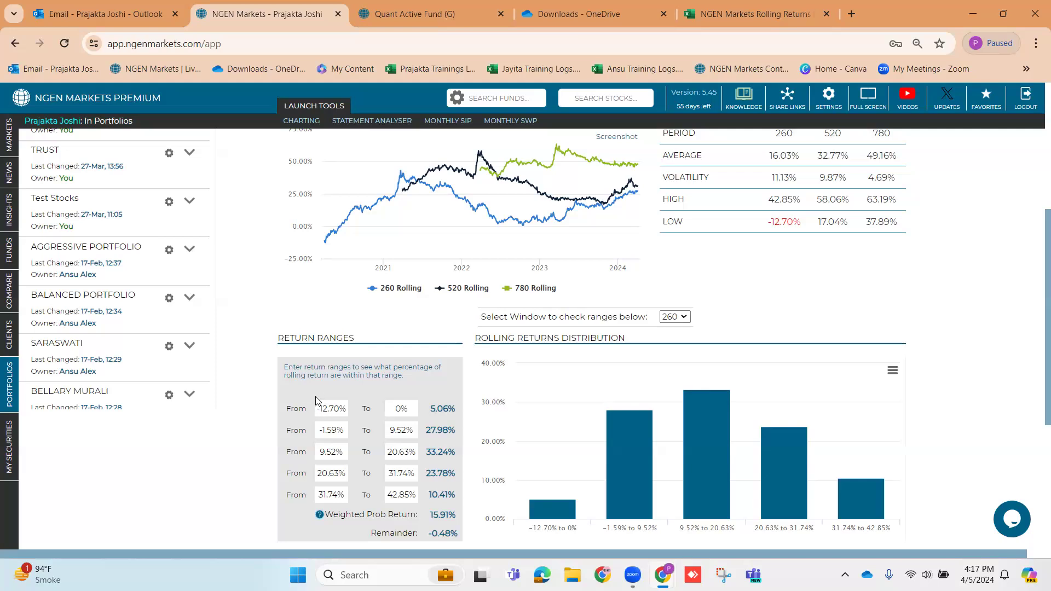
Compare the first range's lower limit with the 260-day low and examine that range's share of rolling returns.
left_click_drag(317, 408, 348, 410)
left_click_drag(768, 222, 797, 223)
scroll(794, 249, "up", 2)
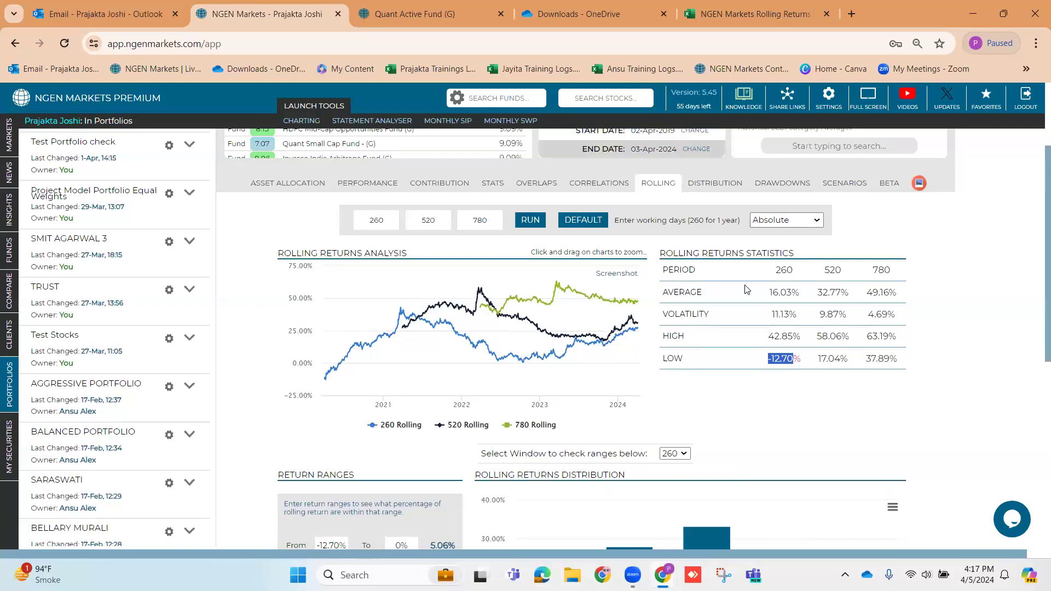
scroll(762, 458, "up", 2)
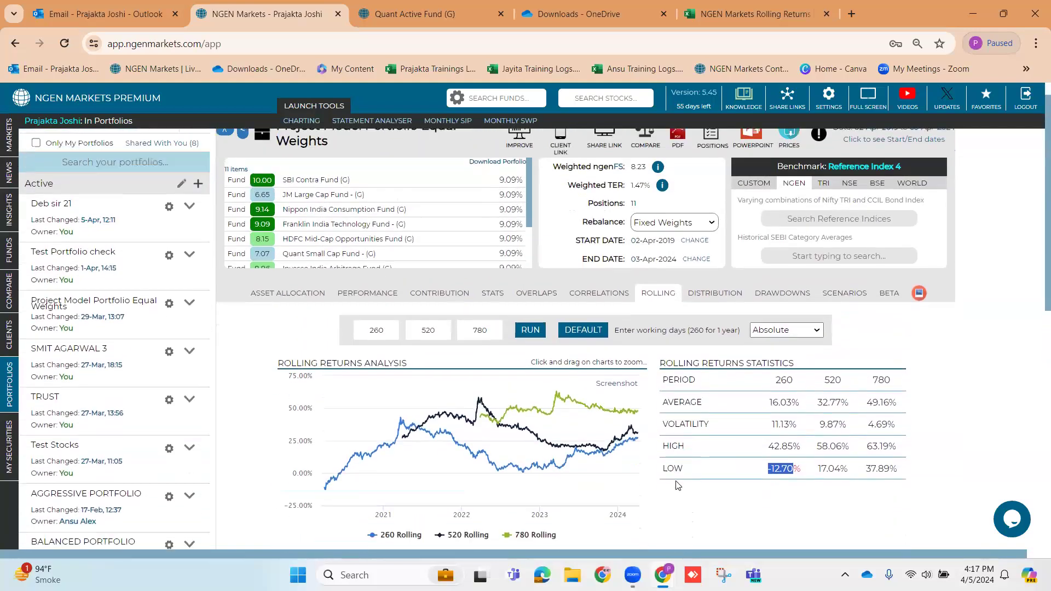
scroll(679, 481, "down", 3)
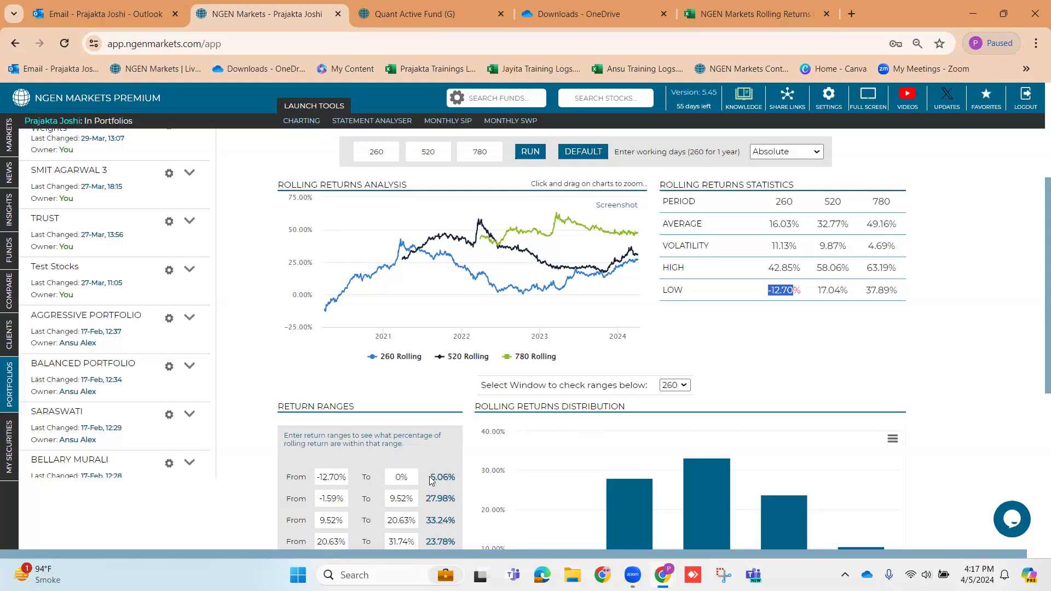
left_click_drag(431, 478, 453, 475)
scroll(465, 443, "down", 3)
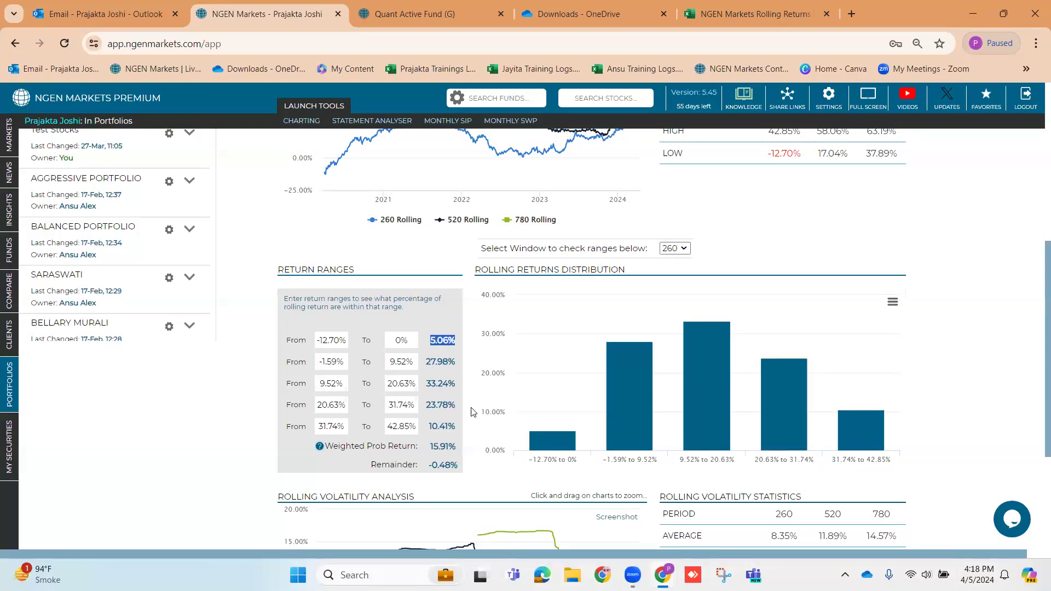
Set the second return range to run from 0.01% to 4%.
left_click(336, 360)
key("BackSpace")
key("BackSpace")
key("BackSpace")
key("BackSpace")
key("BackSpace")
type("0.01")
left_click(408, 360)
key("BackSpace")
key("BackSpace")
key("BackSpace")
key("BackSpace")
type("4")
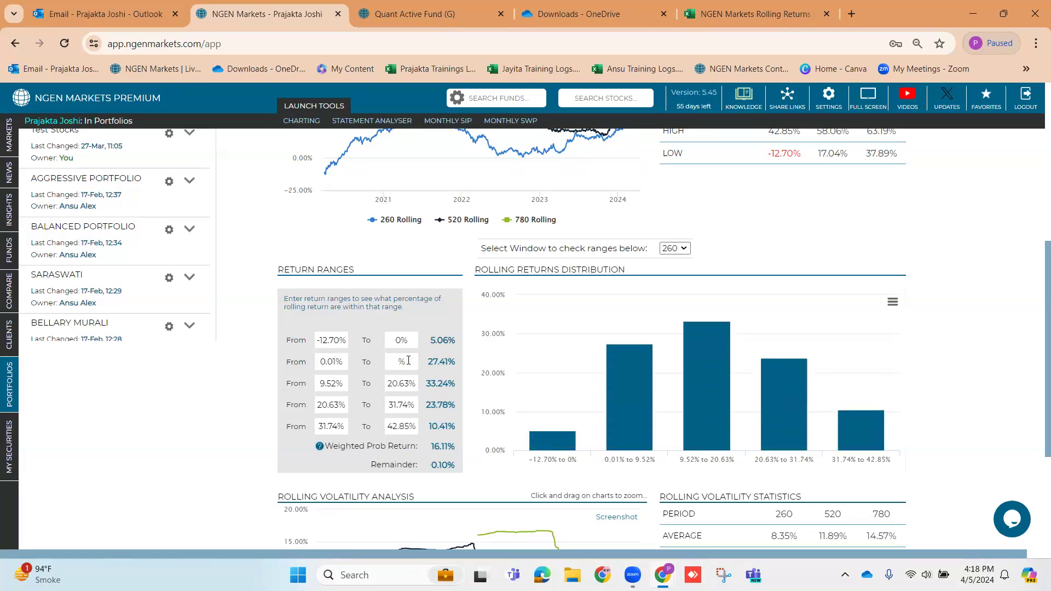
left_click(474, 278)
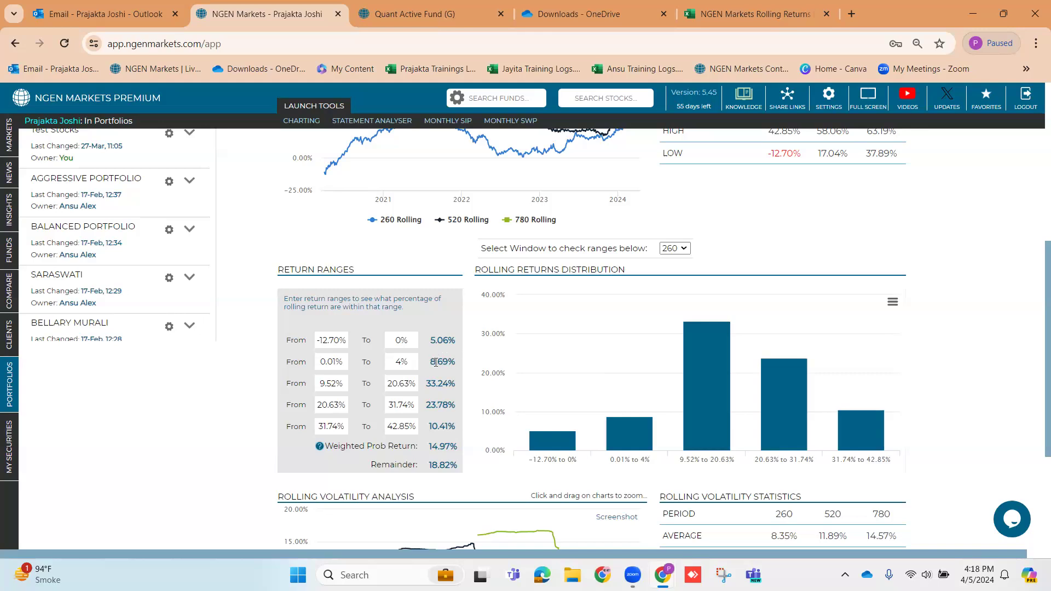
Check the second range's share, and set the third return range from 4.01% to 8%.
left_click_drag(432, 362, 454, 361)
left_click(337, 384)
key("BackSpace")
key("BackSpace")
key("BackSpace")
key("BackSpace")
type("4.01")
left_click(411, 381)
key("BackSpace")
key("BackSpace")
key("BackSpace")
key("BackSpace")
key("BackSpace")
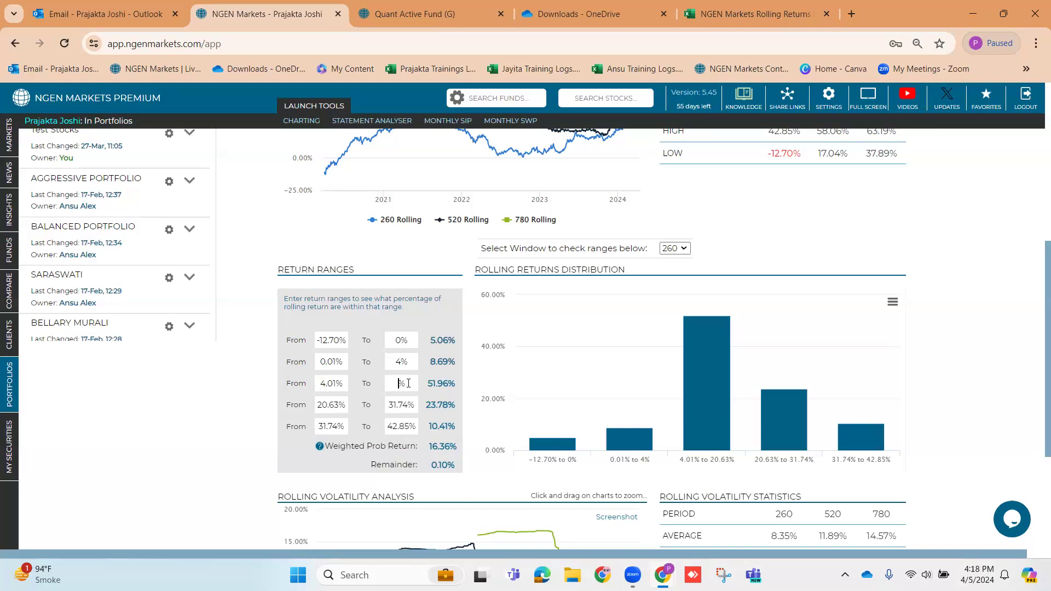
type("8")
key("Return")
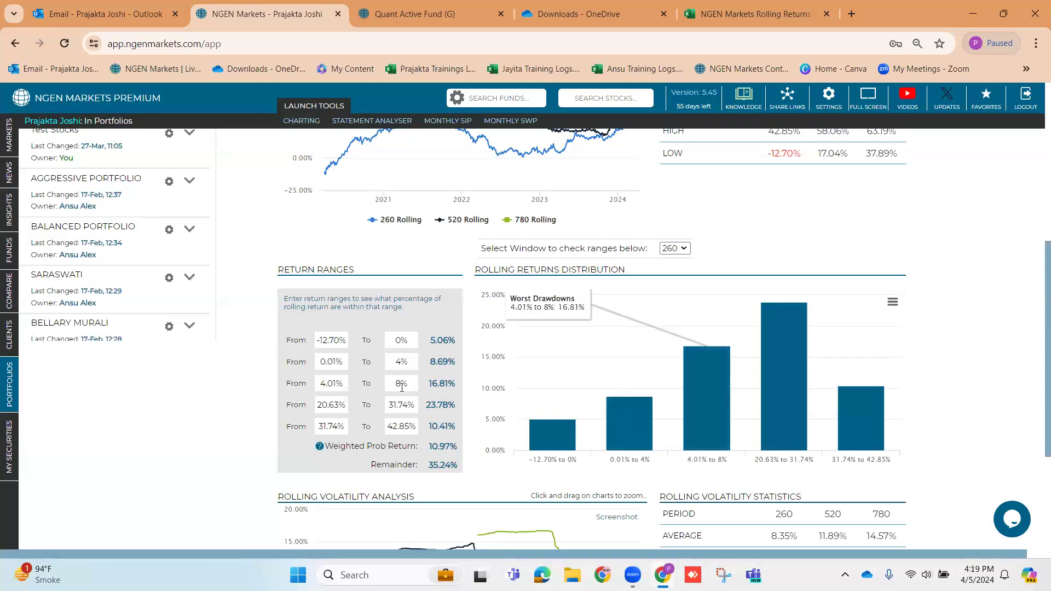
Set the fourth return range to run from 8.01% to 25%.
left_click(342, 405)
key("BackSpace")
key("BackSpace")
key("BackSpace")
key("BackSpace")
key("BackSpace")
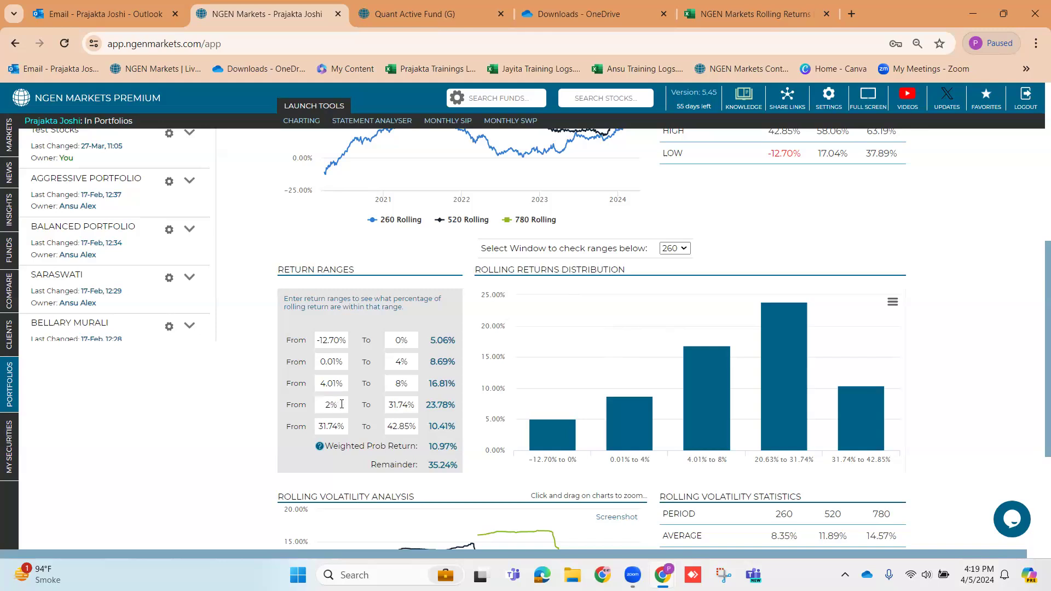
type("8")
type(".01")
left_click(409, 405)
key("BackSpace")
key("BackSpace")
key("BackSpace")
key("BackSpace")
key("BackSpace")
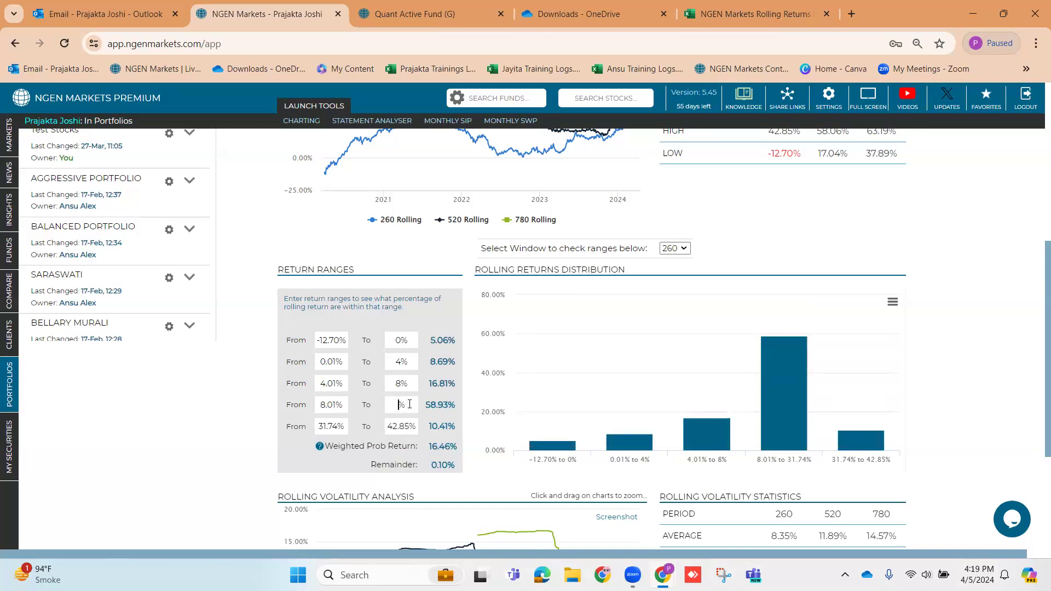
type("25")
left_click(393, 252)
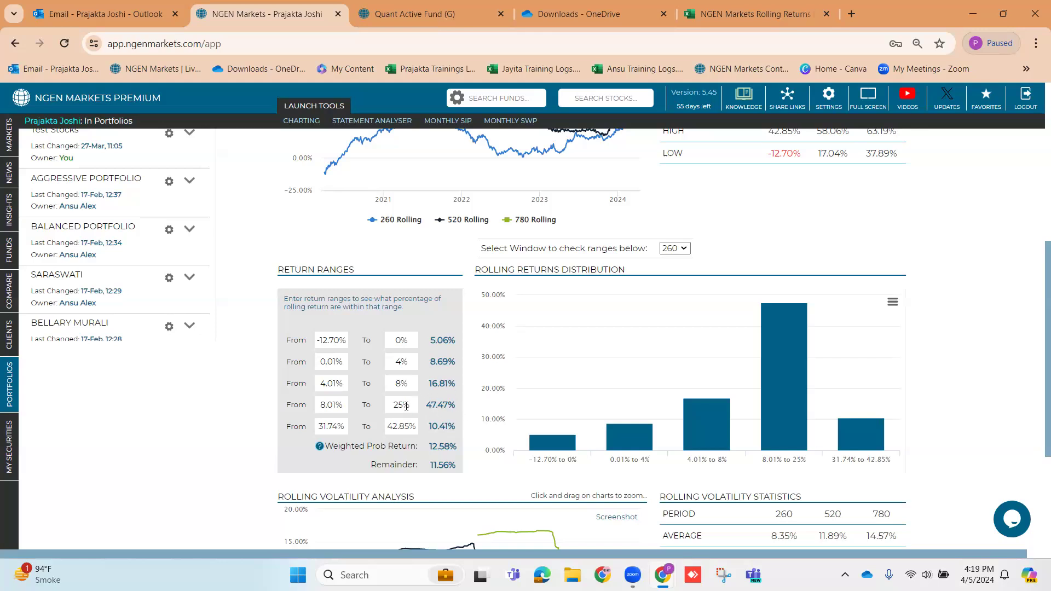
Set the lower limit of the fifth return range to 25.01%, checking its upper limit against the 260-day high.
left_click_drag(418, 407, 457, 411)
left_click(337, 426)
key("BackSpace")
key("BackSpace")
key("BackSpace")
key("BackSpace")
key("BackSpace")
scroll(788, 205, "up", 1)
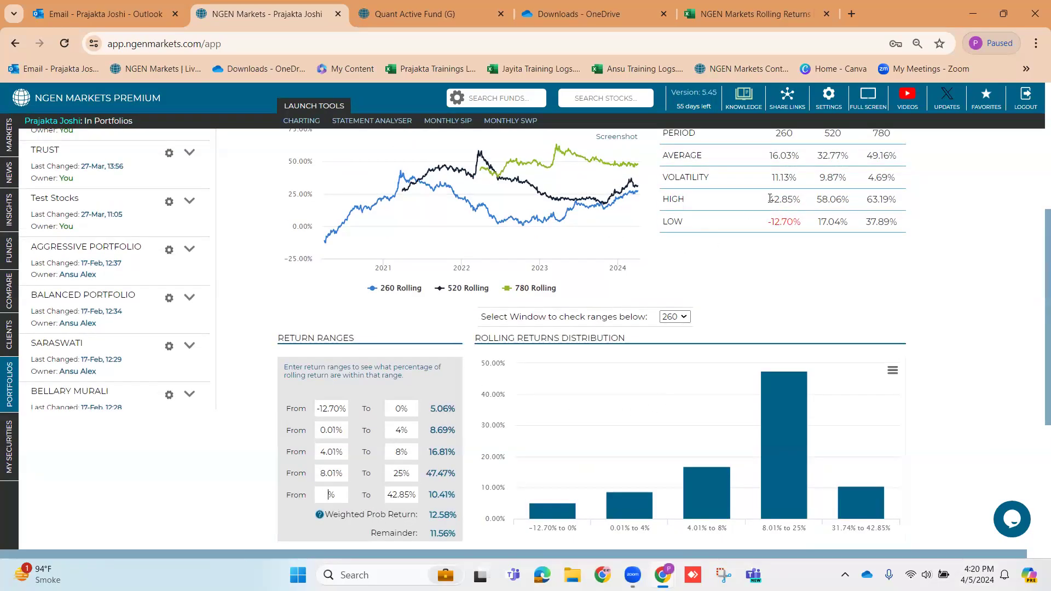
left_click_drag(769, 199, 800, 199)
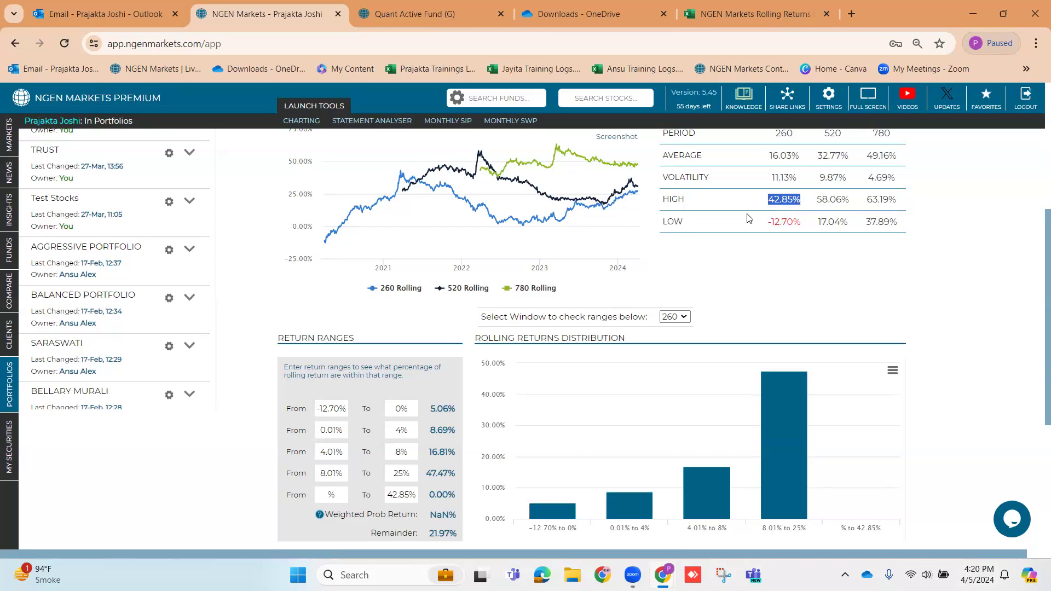
scroll(750, 219, "up", 1)
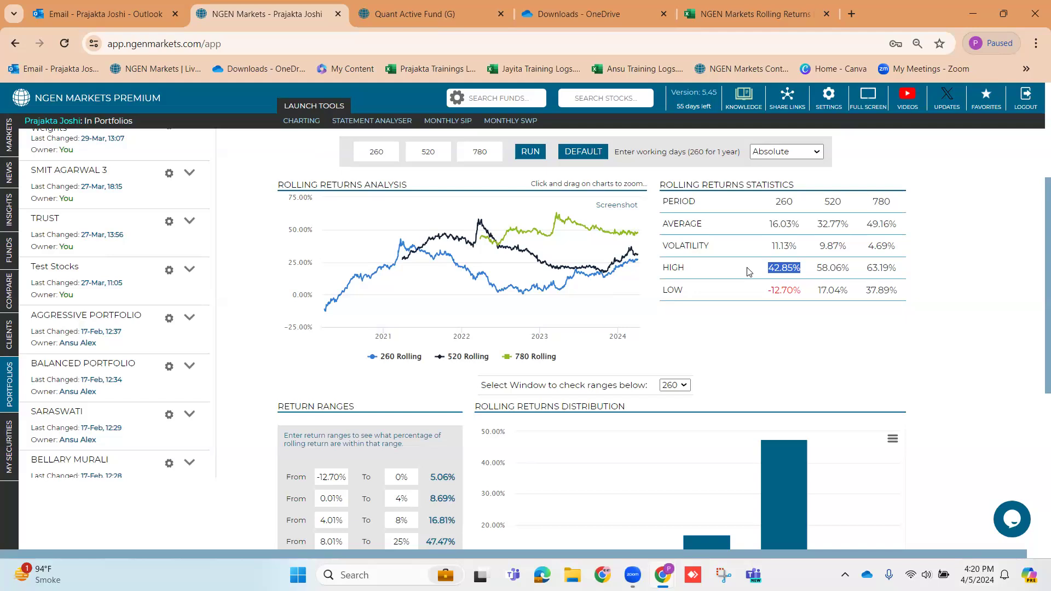
scroll(750, 381, "down", 1)
scroll(750, 381, "down", 1)
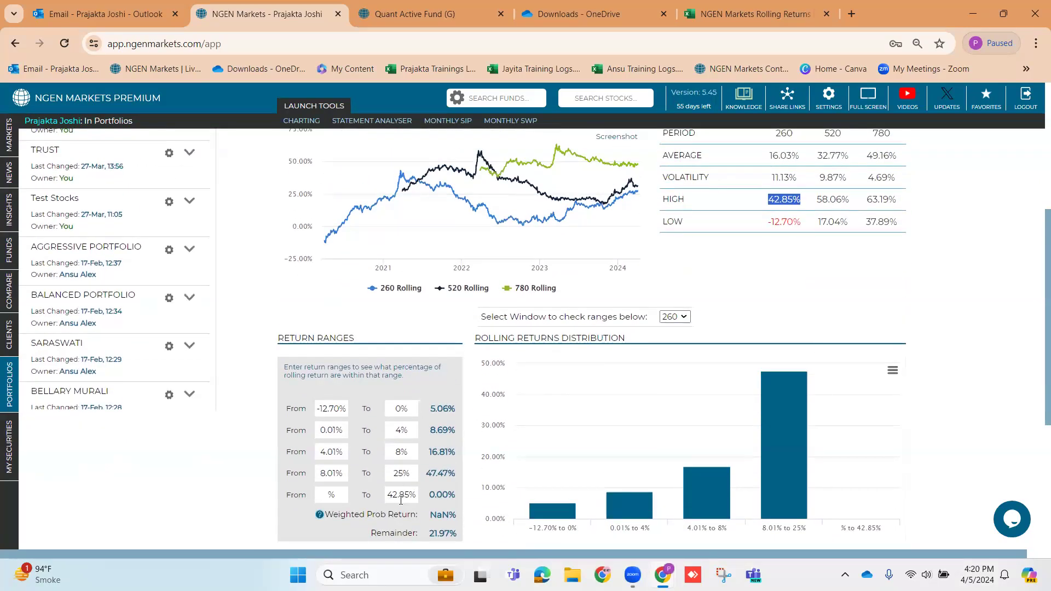
left_click(329, 496)
type("25.01")
left_click(372, 317)
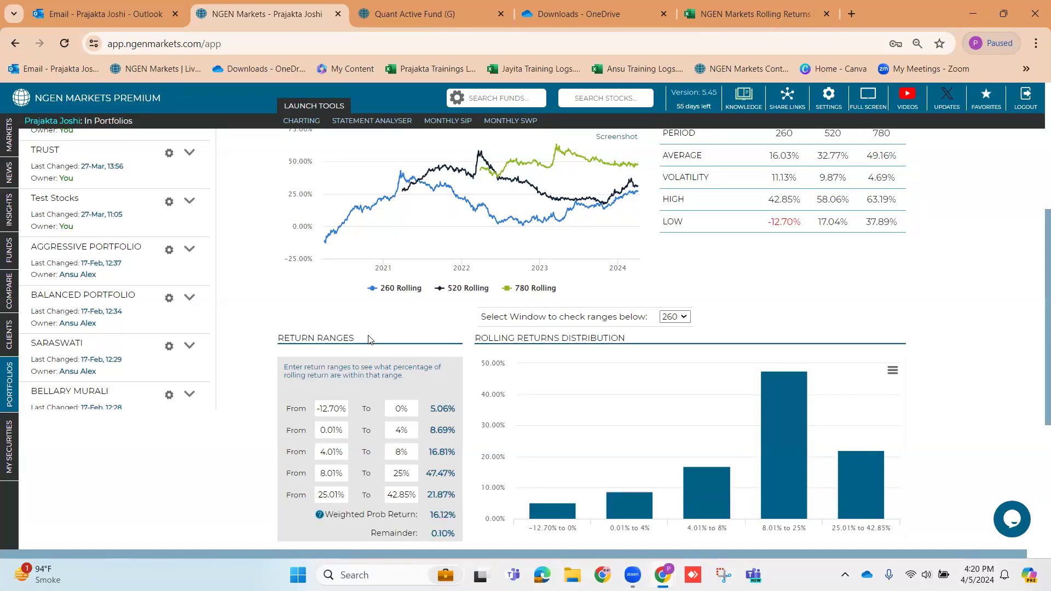
Examine the fifth range's share and the bars of the rolling returns distribution for the 260-day window.
scroll(370, 336, "down", 2)
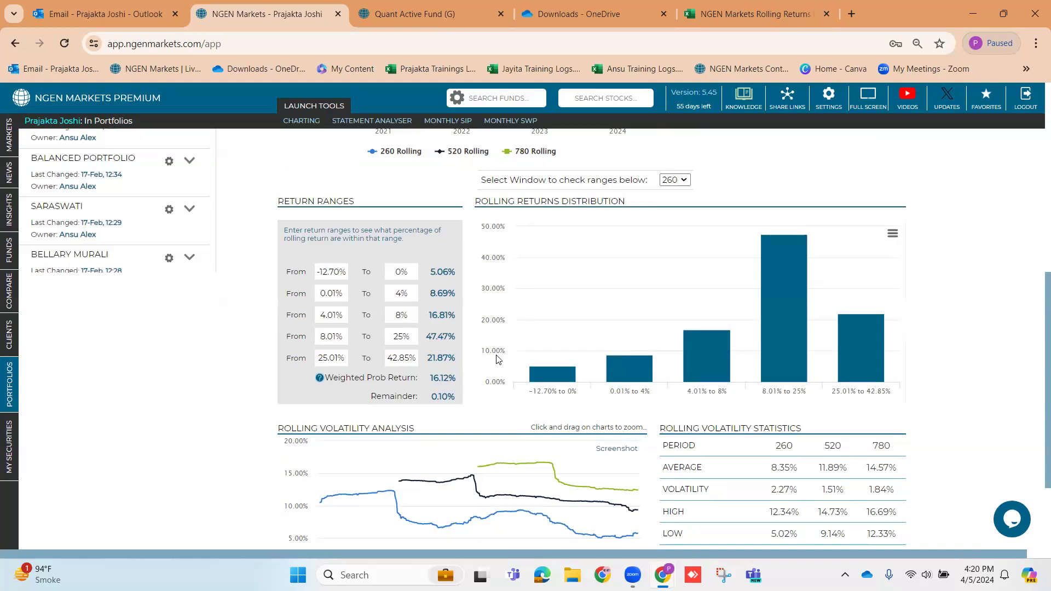
scroll(542, 367, "up", 4)
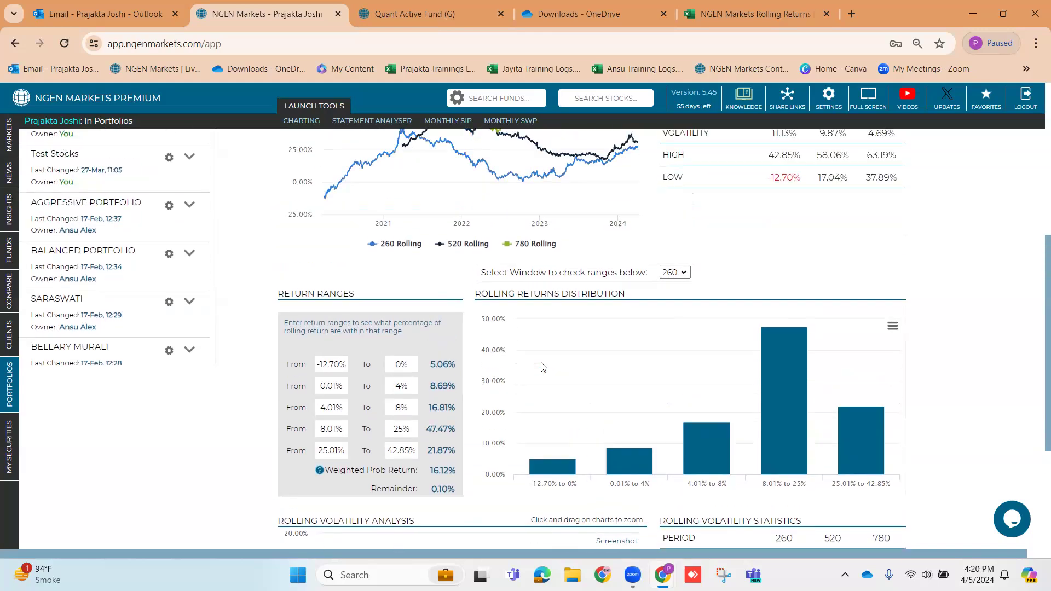
scroll(558, 385, "down", 4)
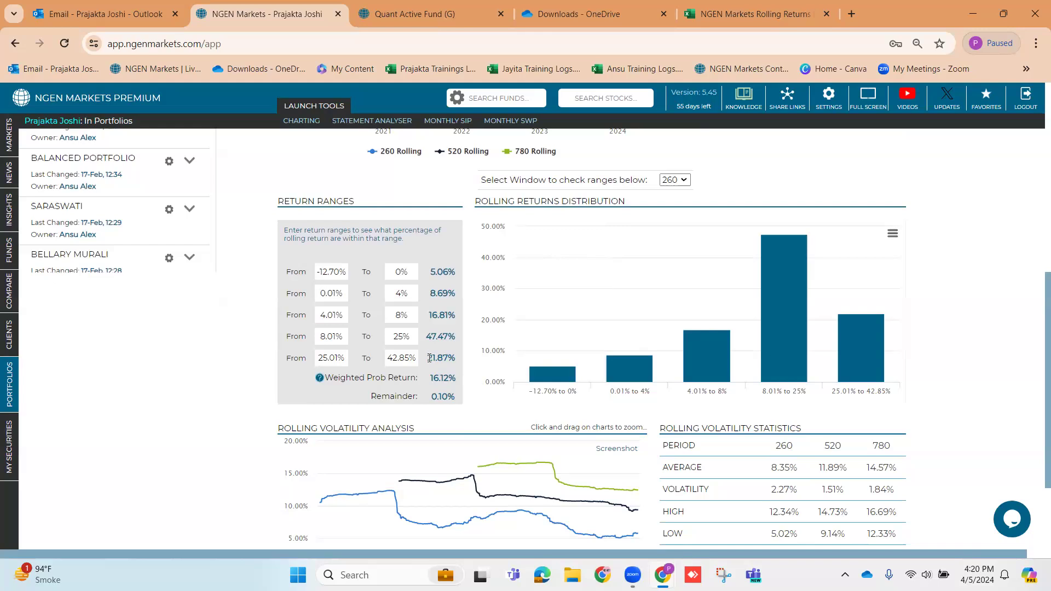
left_click_drag(426, 358, 456, 358)
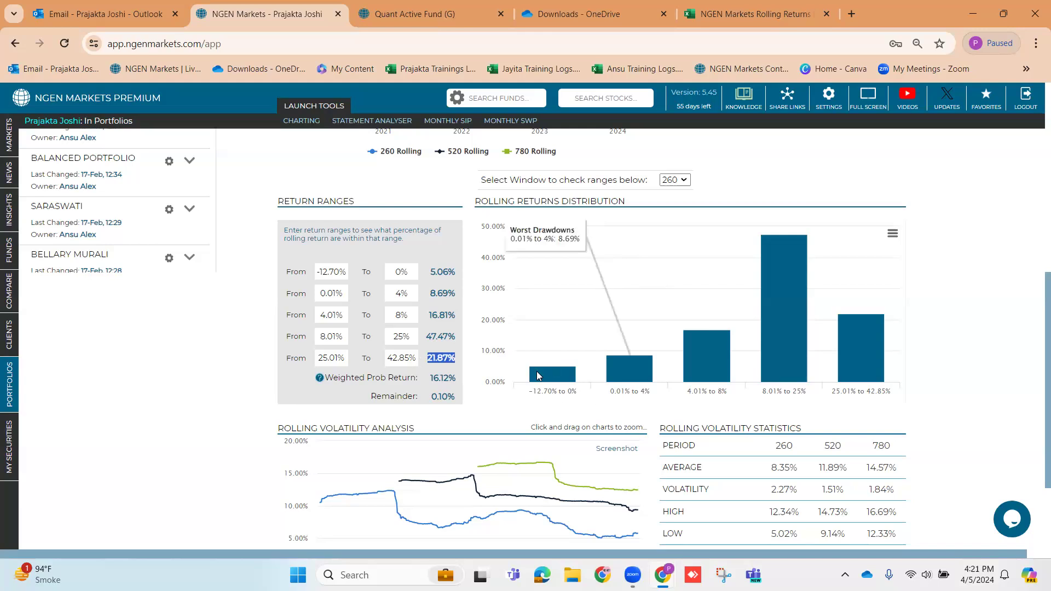
scroll(757, 393, "up", 1)
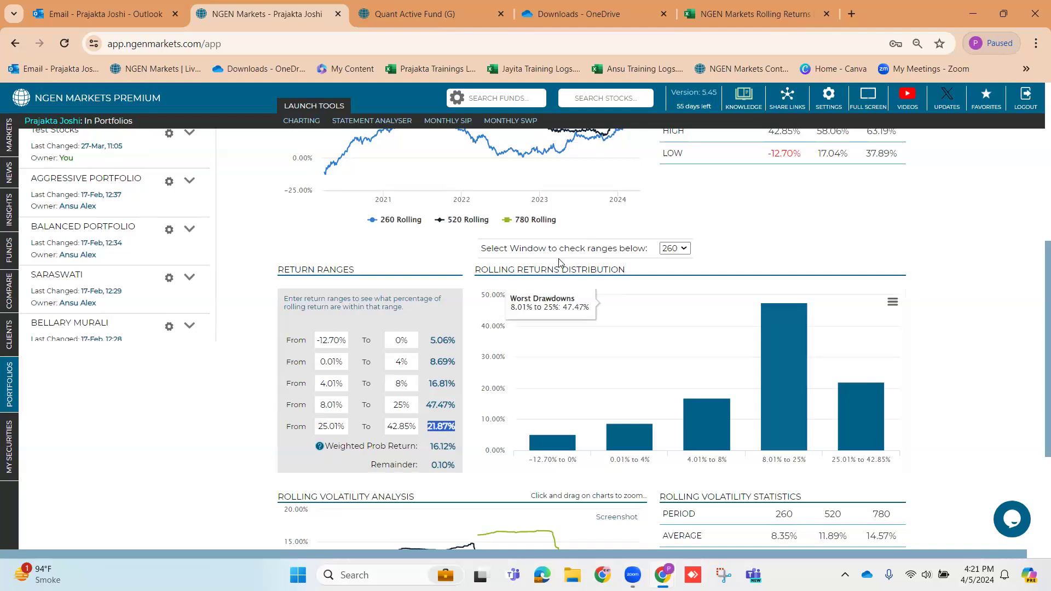
Review the portfolio's rolling returns distribution together with the rolling returns chart and statistics for all three windows.
left_click_drag(474, 270, 627, 272)
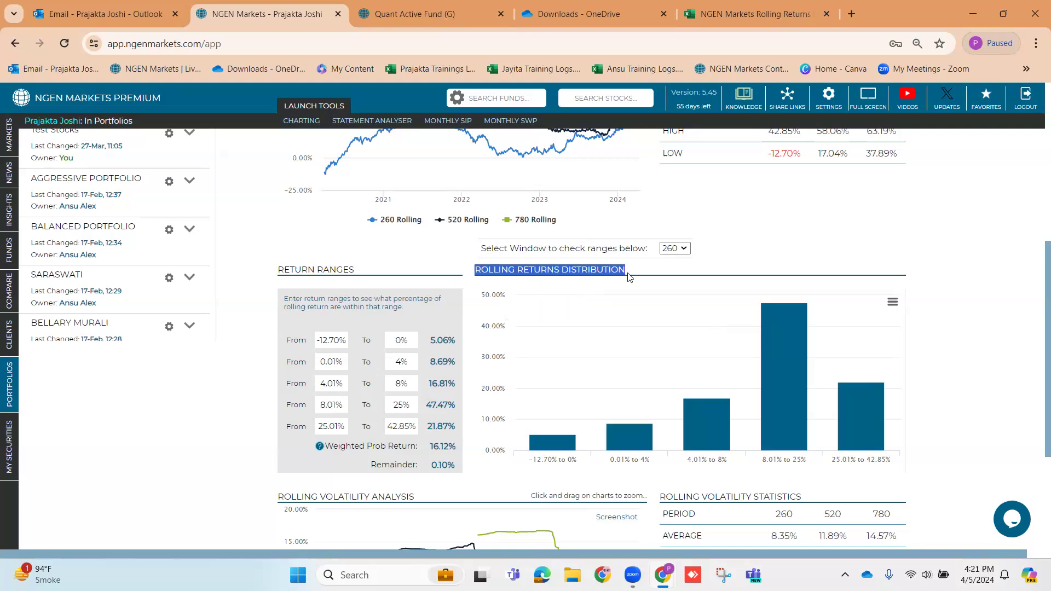
scroll(725, 391, "up", 5)
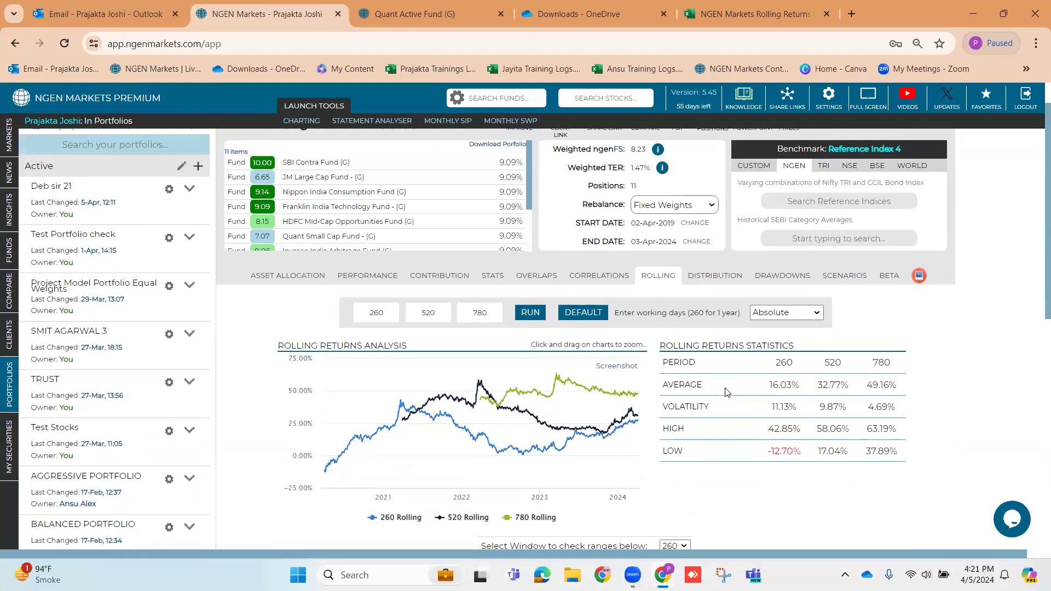
scroll(725, 391, "down", 1)
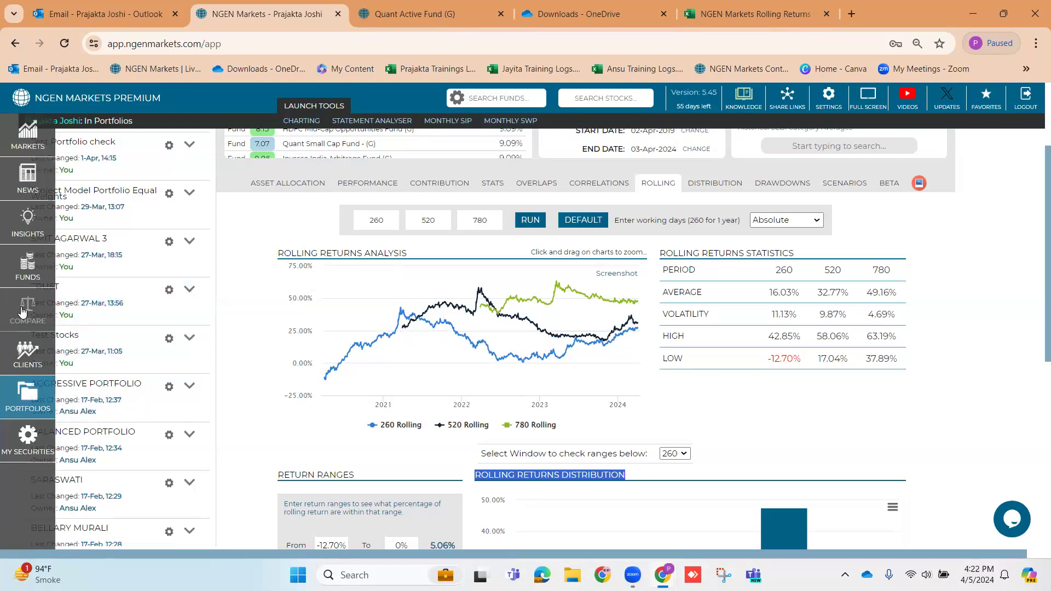
Open the securities comparison and add WhiteOak Capital Multi Cap Fund - Regular (G) to the list with Quant Active Fund (G).
left_click(22, 311)
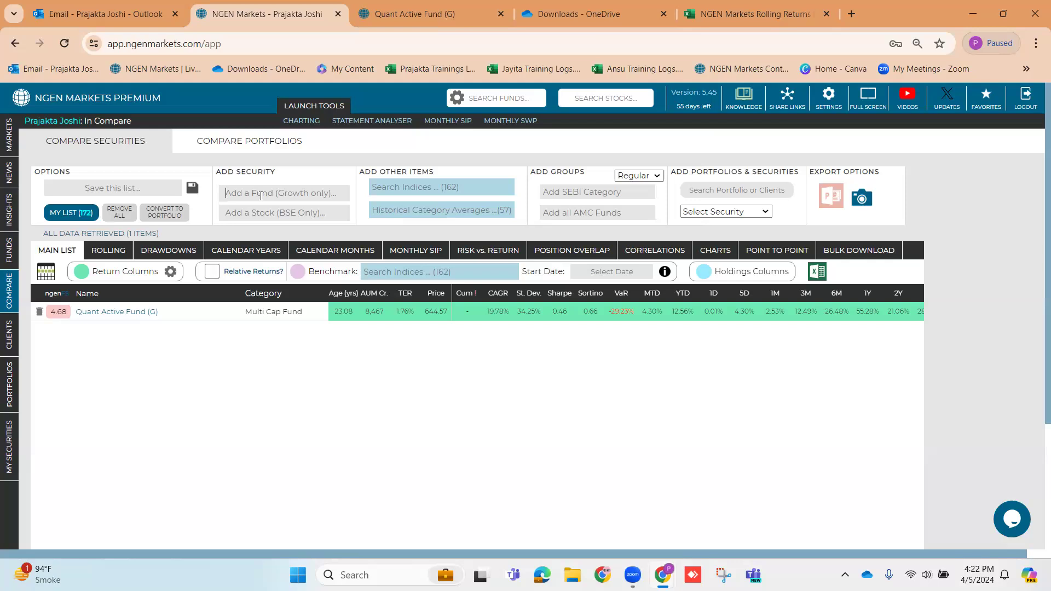
type("white oa")
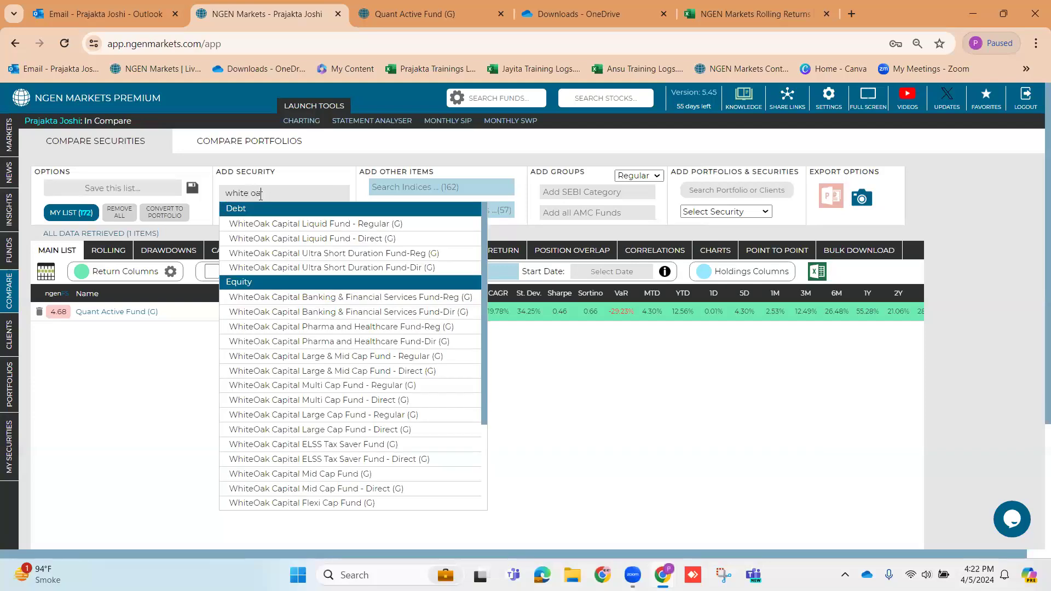
type("k multi")
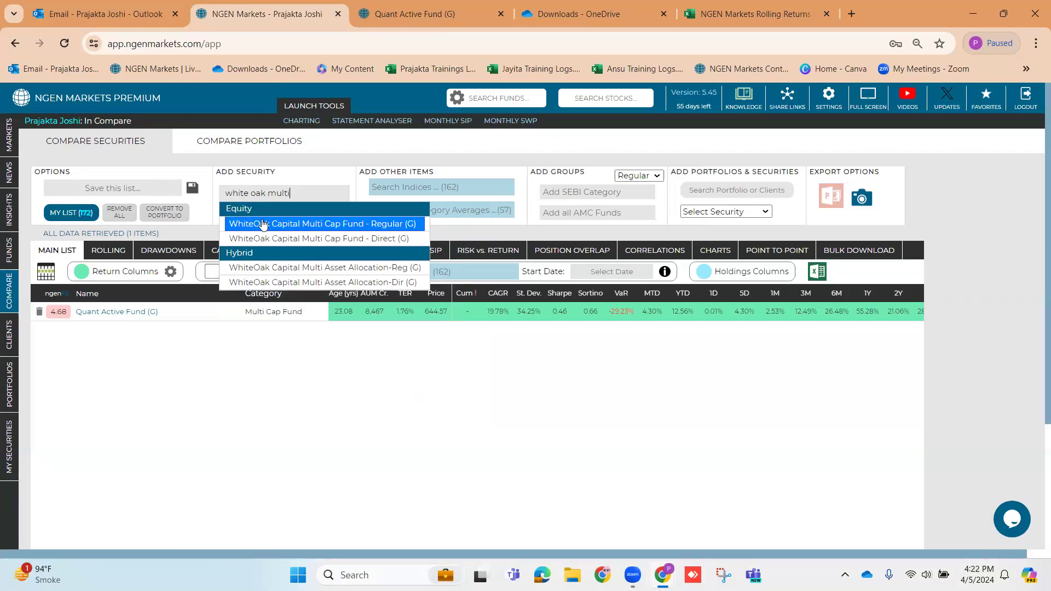
left_click(263, 220)
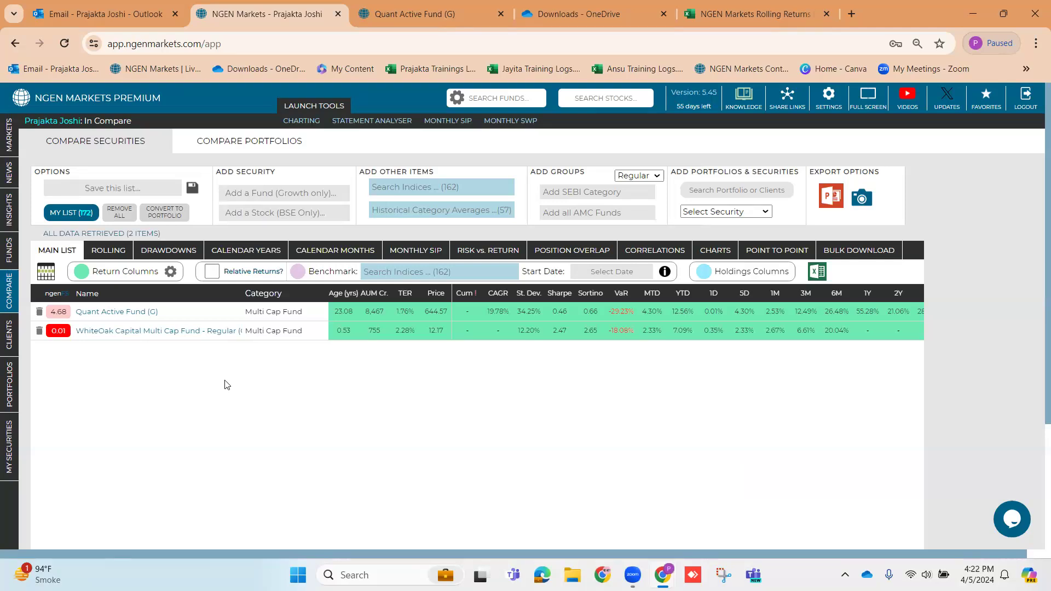
Add the Nifty500 Multicap 50:25:25 index to the comparison list.
left_click(409, 186)
type("nifty mul")
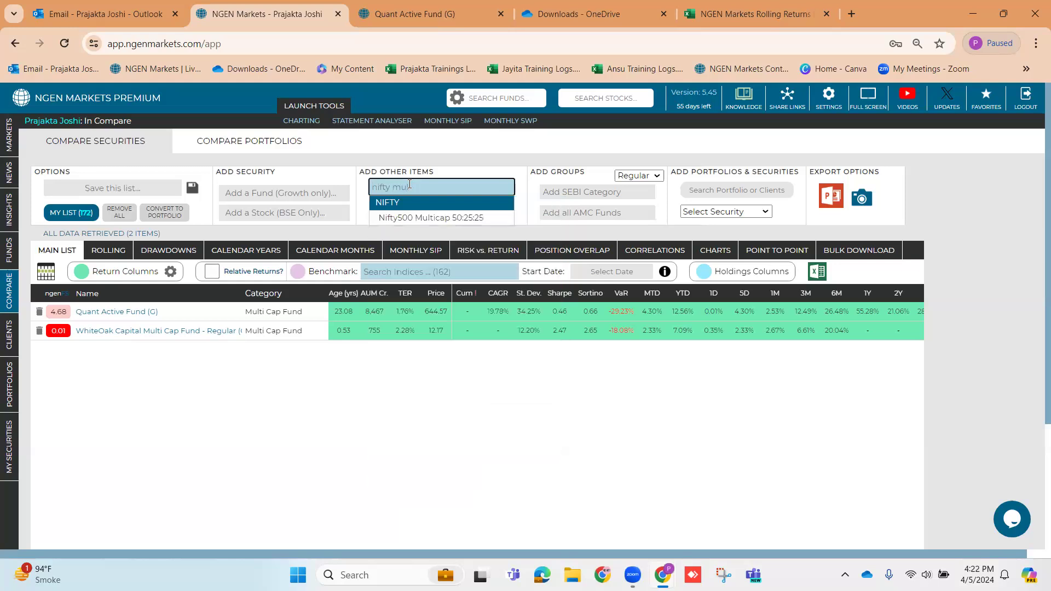
left_click(399, 217)
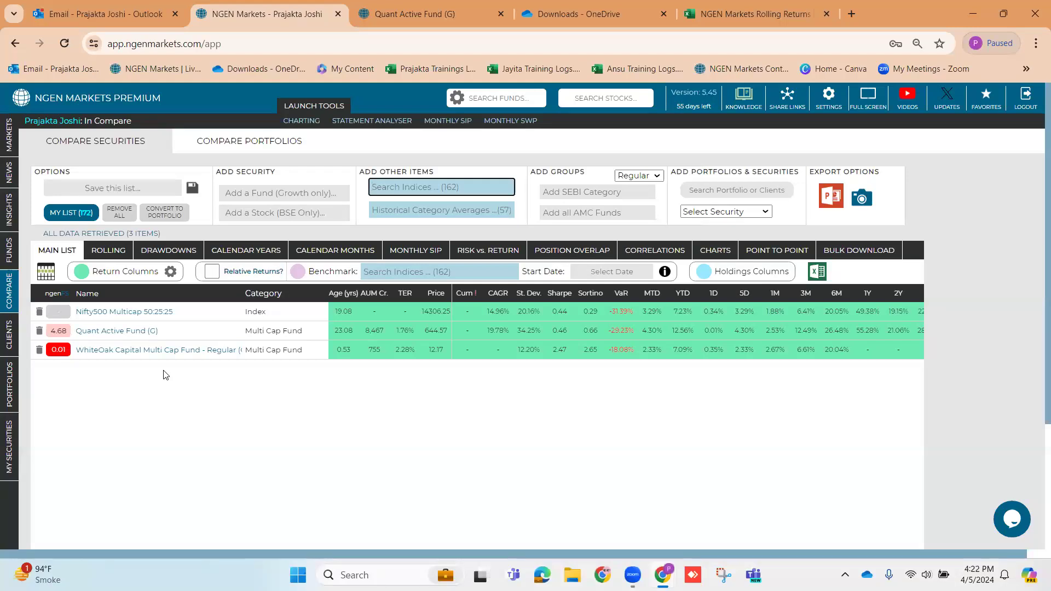
Check the rolling comparison of the three items and the age of the WhiteOak fund in the main list.
left_click(113, 255)
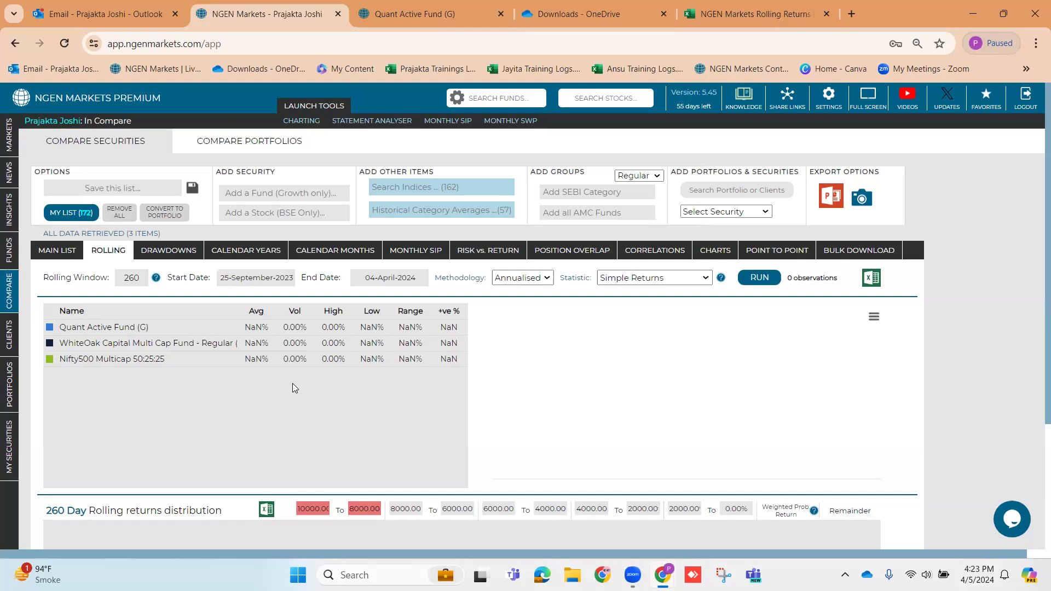
left_click(64, 251)
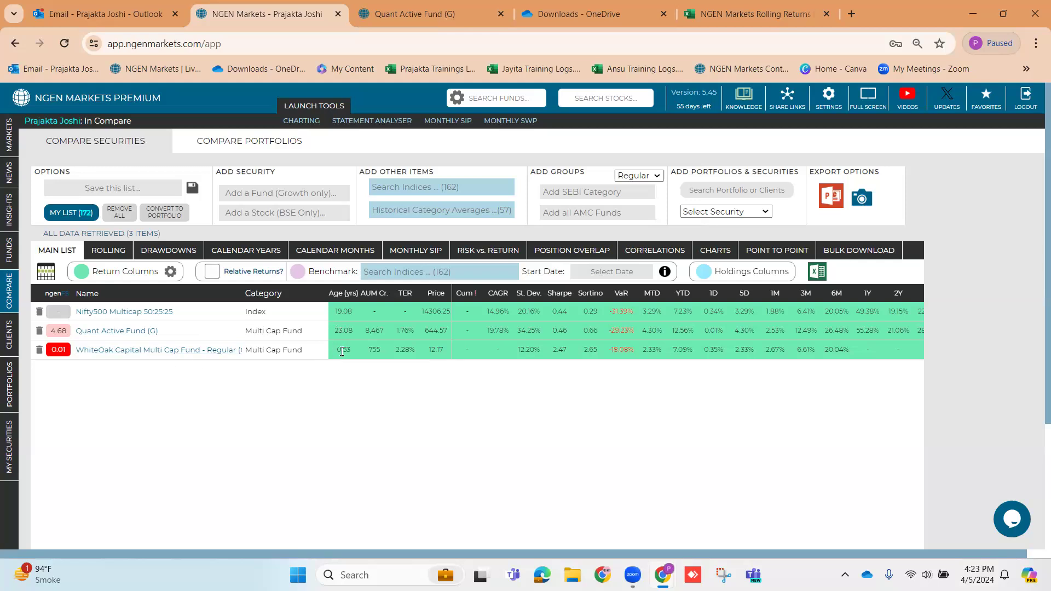
left_click_drag(336, 349, 352, 350)
View the WhiteOak fund's rolling returns on its own fund page, and return to the comparison list.
left_click(154, 353)
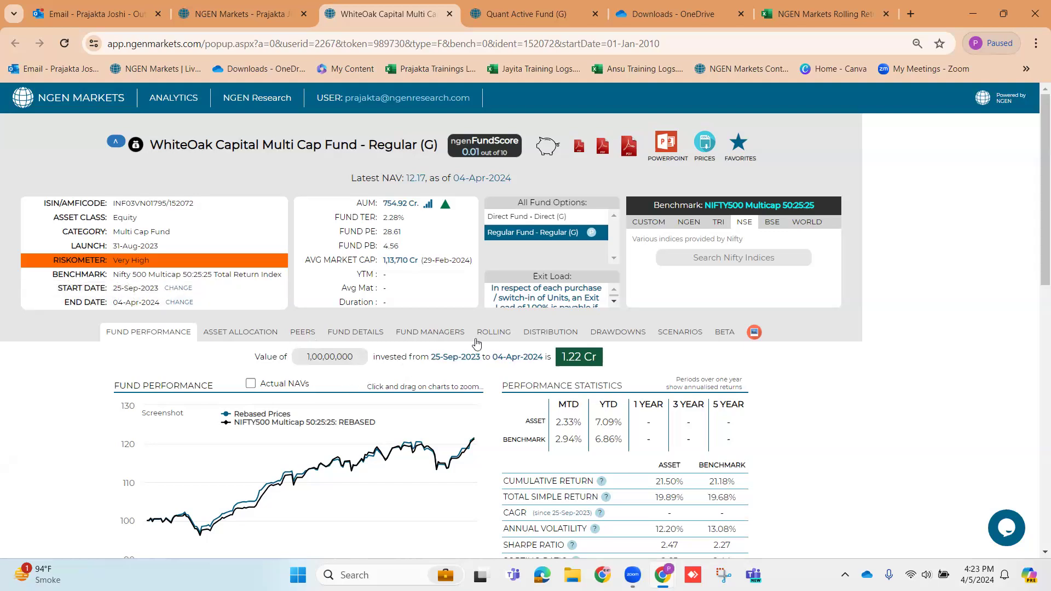
left_click(491, 334)
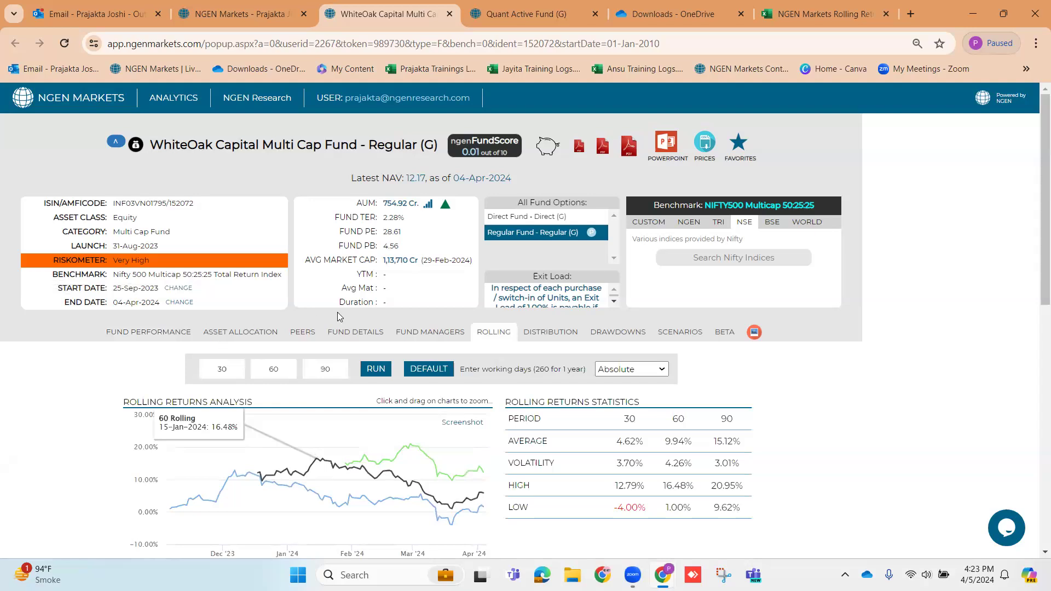
key("ctrl+shift+Tab")
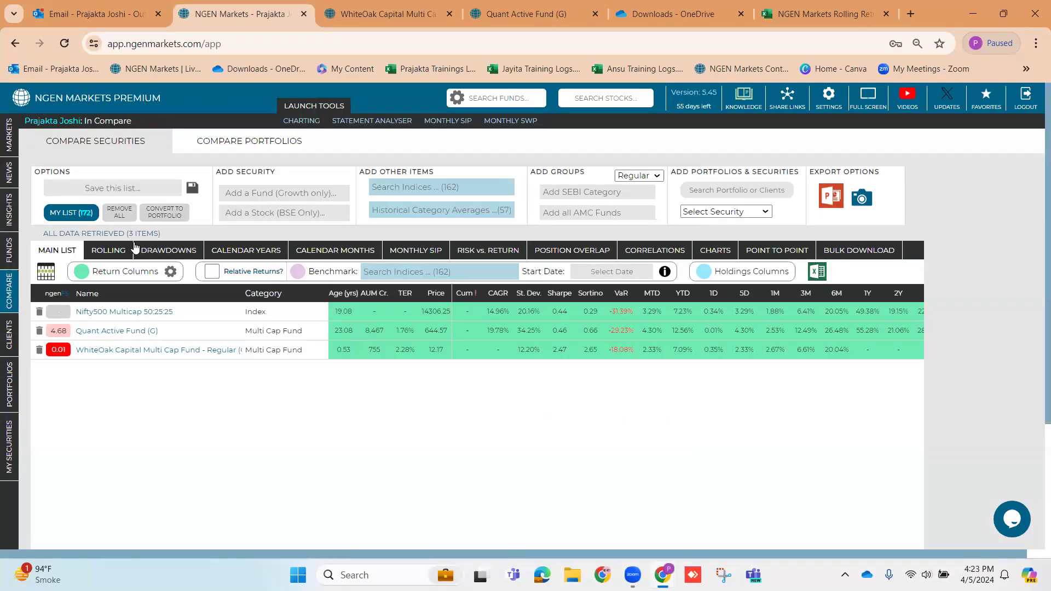
Open the rolling returns comparison, read the rolling window guidance, and set the rolling window to 130 days.
left_click(117, 250)
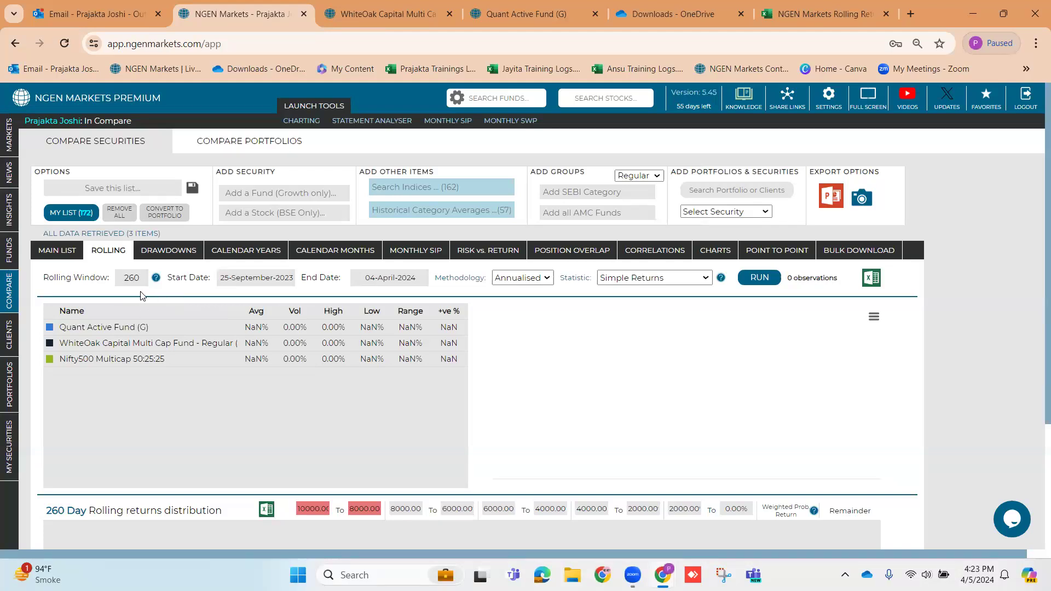
mouse_move(155, 280)
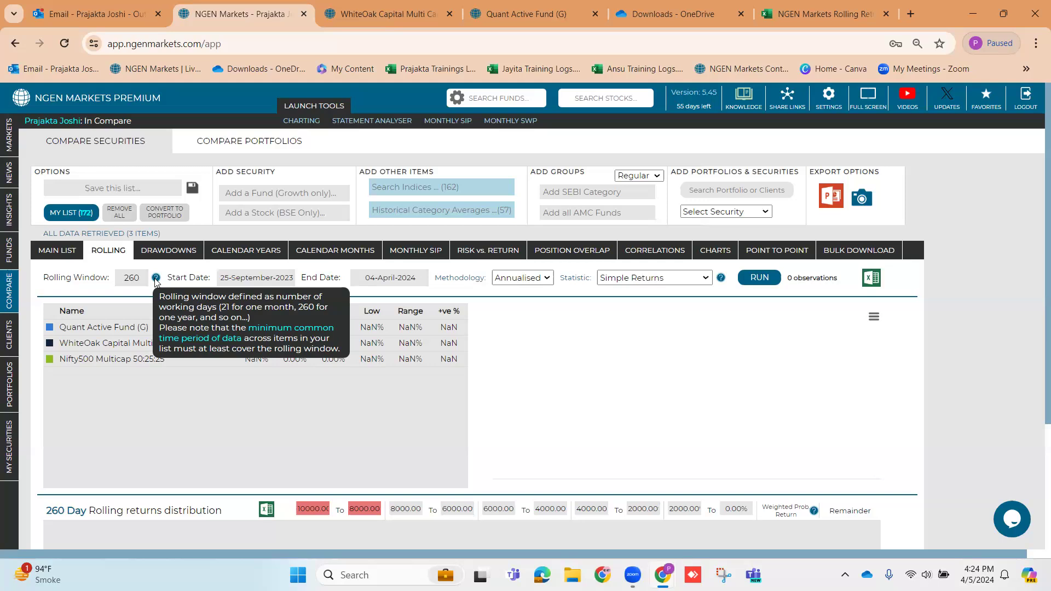
double_click(143, 281)
key("BackSpace")
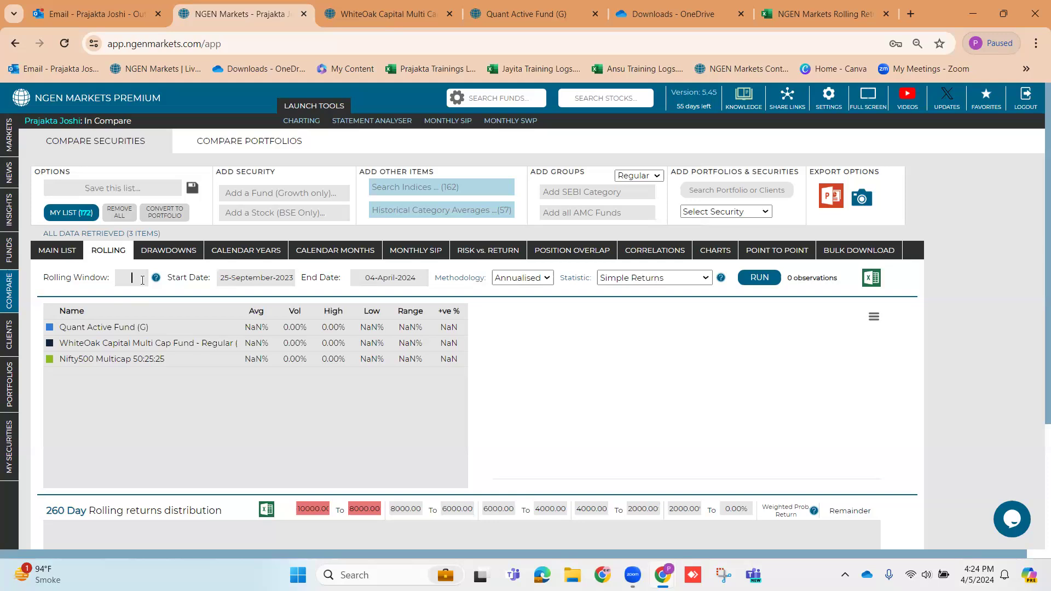
type("130")
Set the comparison's start date to 01-April-2021 and calculate the rolling returns.
left_click(253, 278)
left_click(321, 301)
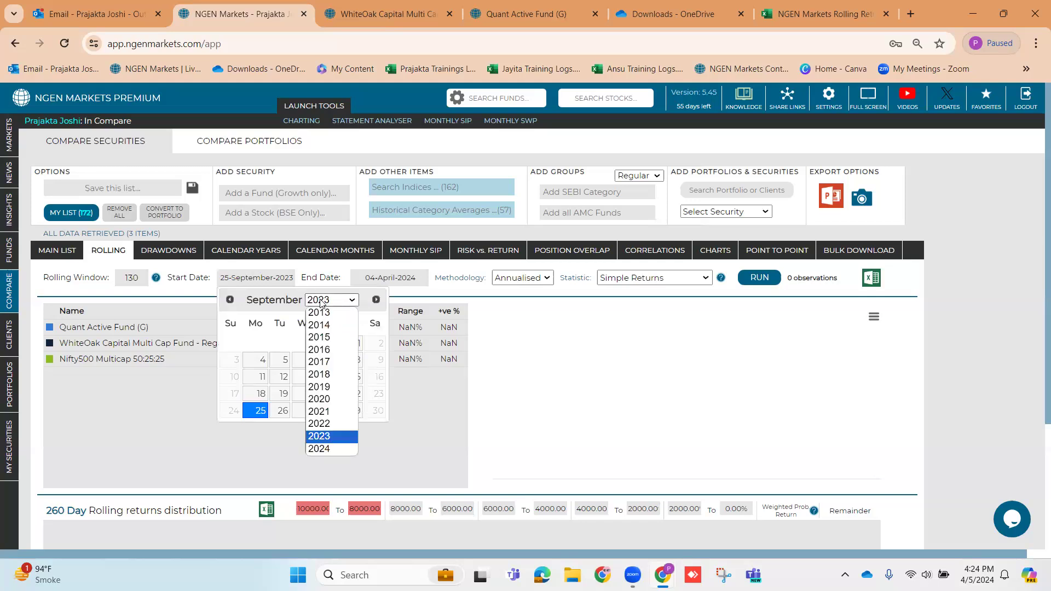
left_click(319, 414)
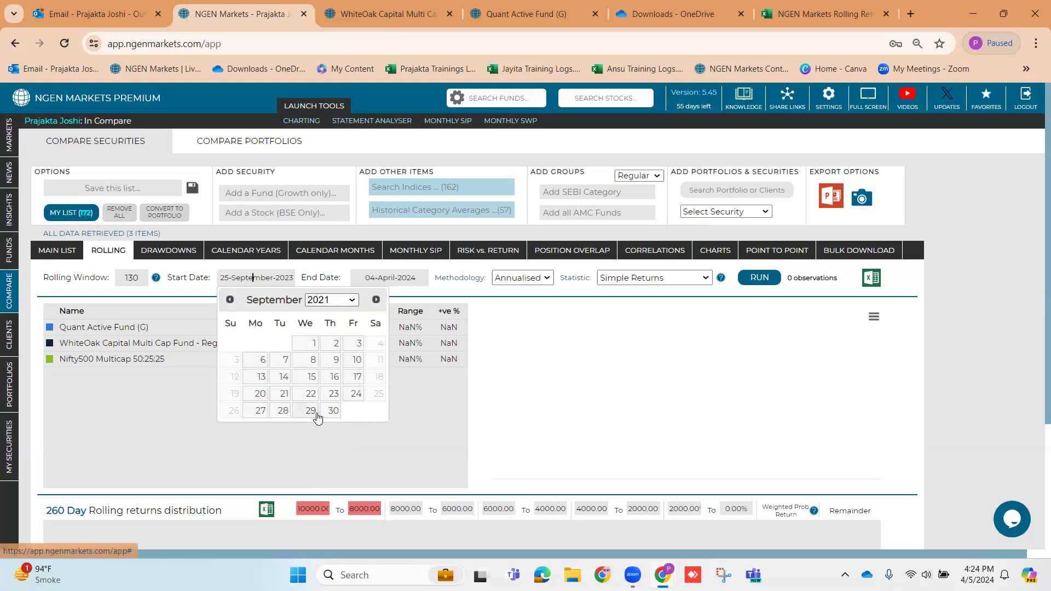
left_click(230, 300)
left_click(230, 300)
left_click(230, 300)
left_click(230, 299)
left_click(230, 300)
left_click(337, 345)
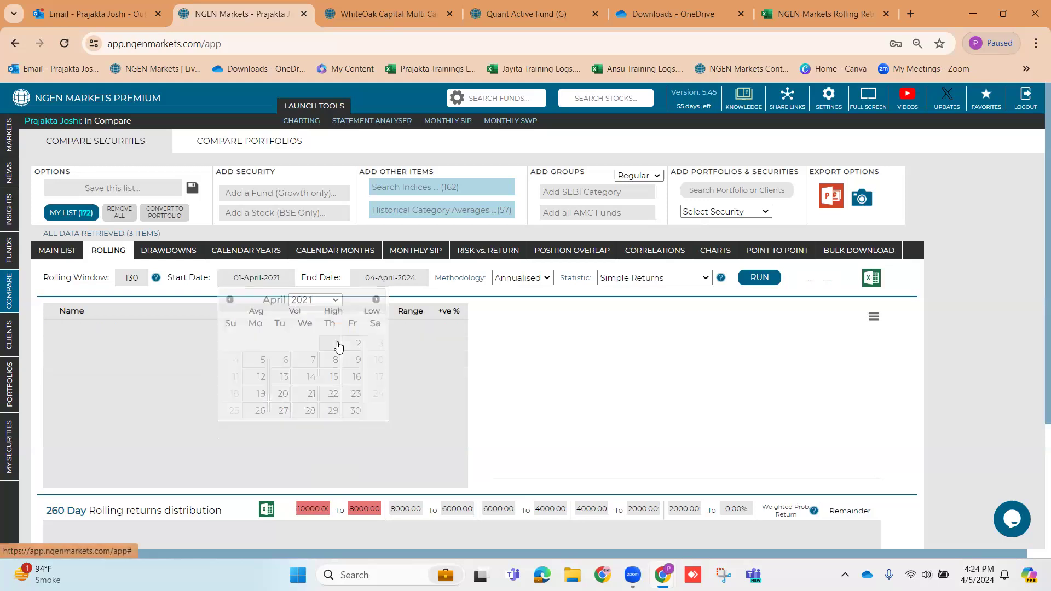
left_click(758, 278)
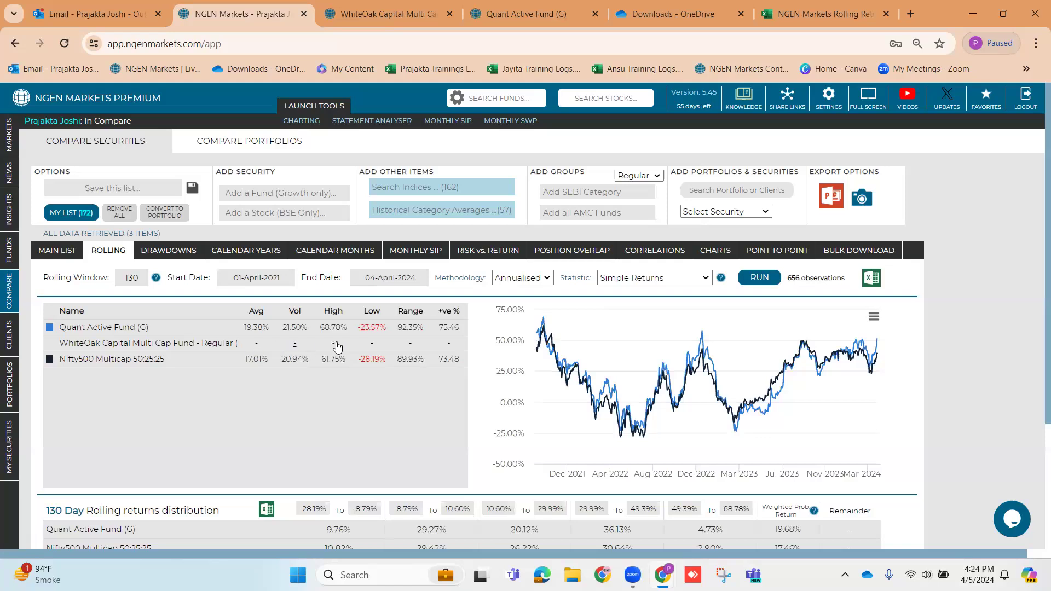
Recalculate the rolling returns with a 120-day window, and again with a 100-day window.
double_click(144, 278)
type("120")
left_click(751, 280)
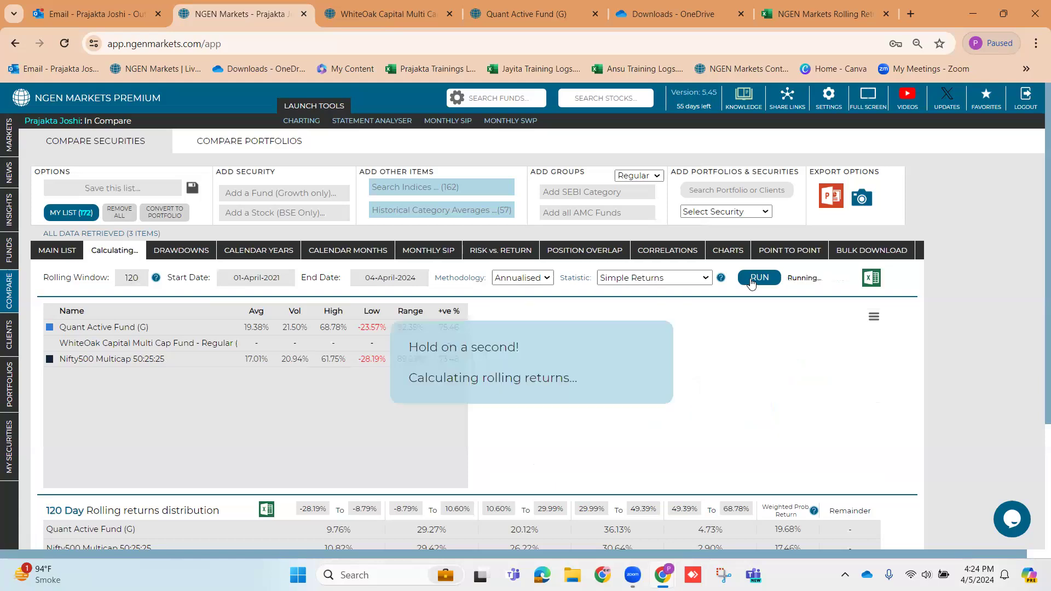
left_click(148, 279)
key("BackSpace")
key("BackSpace")
key("BackSpace")
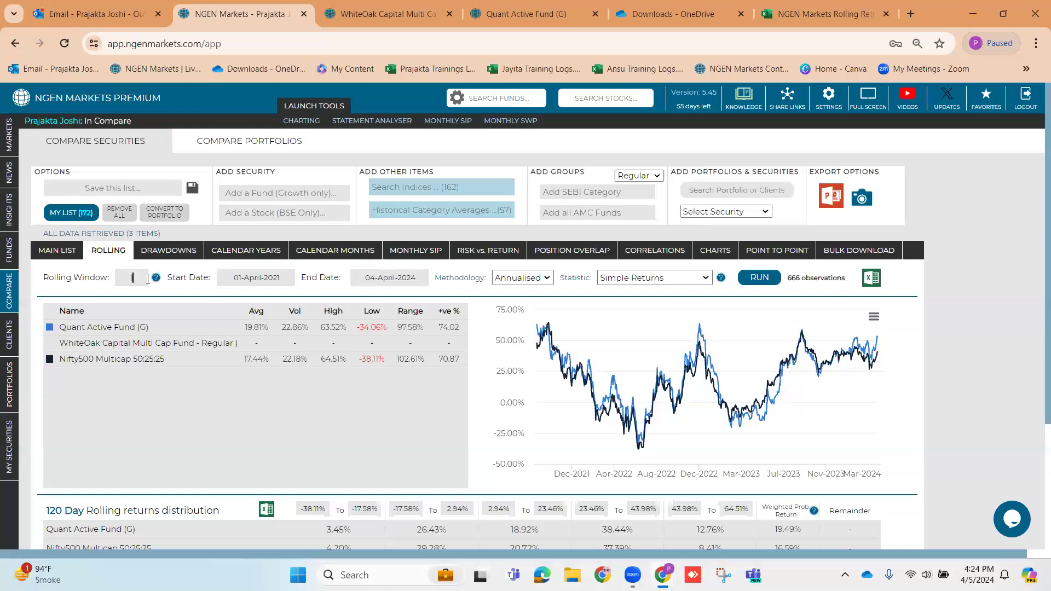
type("100")
left_click(760, 278)
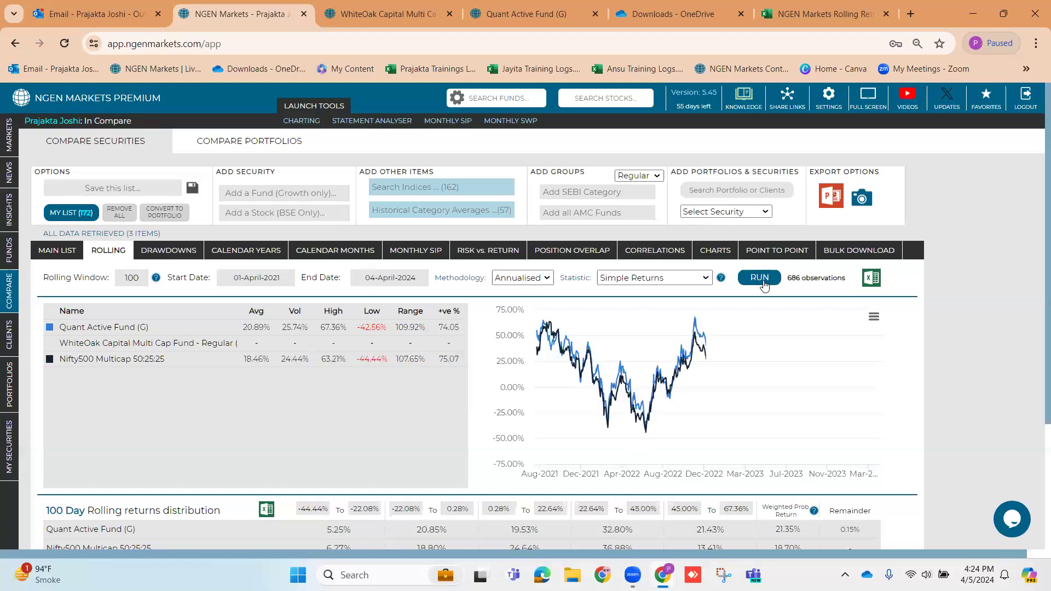
Set the start date of the rolling comparison to 01-September-2023.
left_click(283, 278)
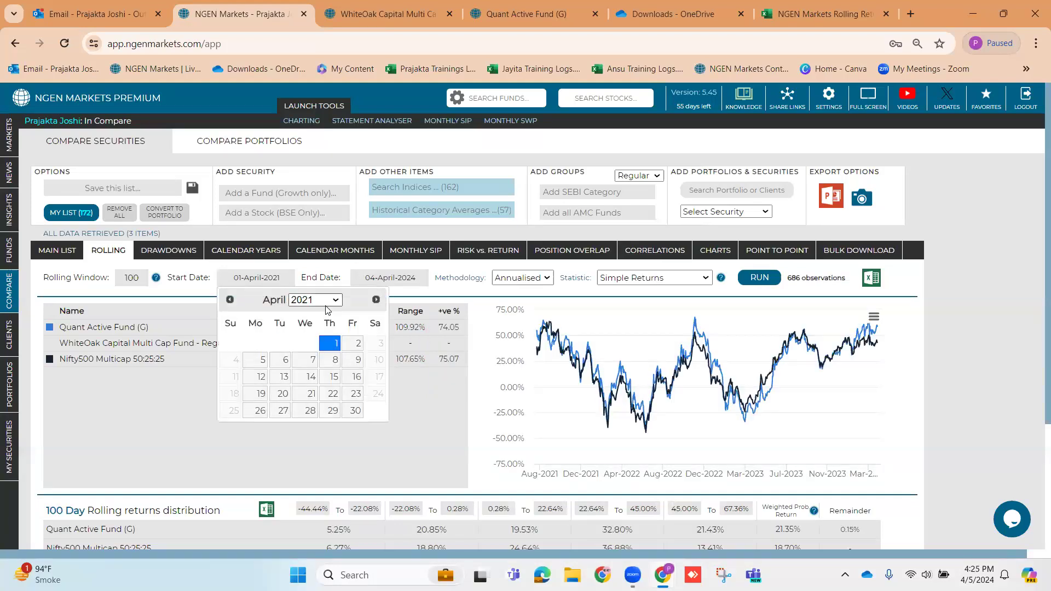
left_click(323, 300)
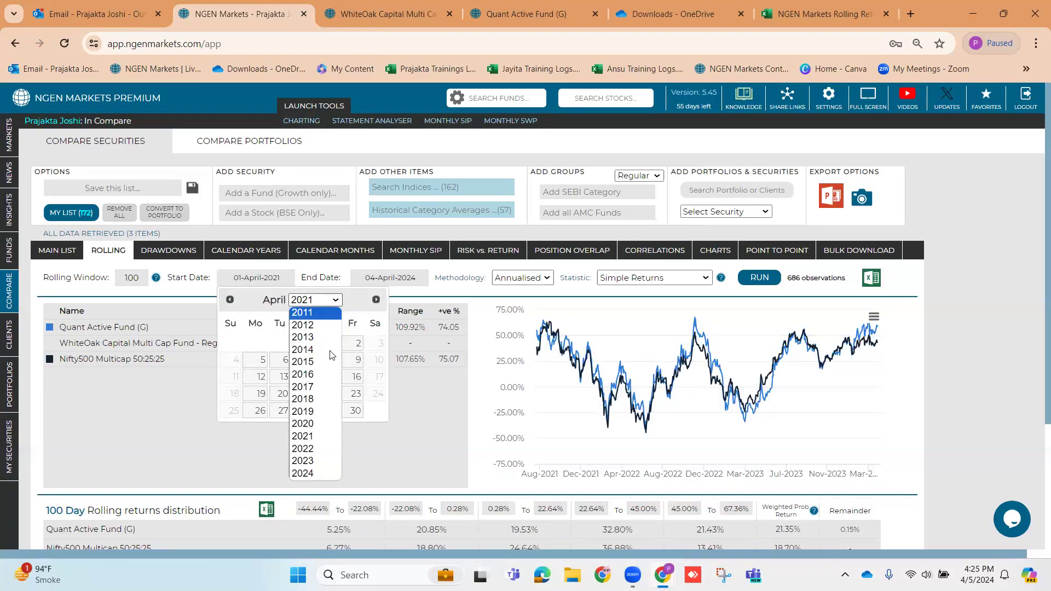
left_click(319, 463)
left_click(376, 300)
left_click(376, 300)
left_click(376, 300)
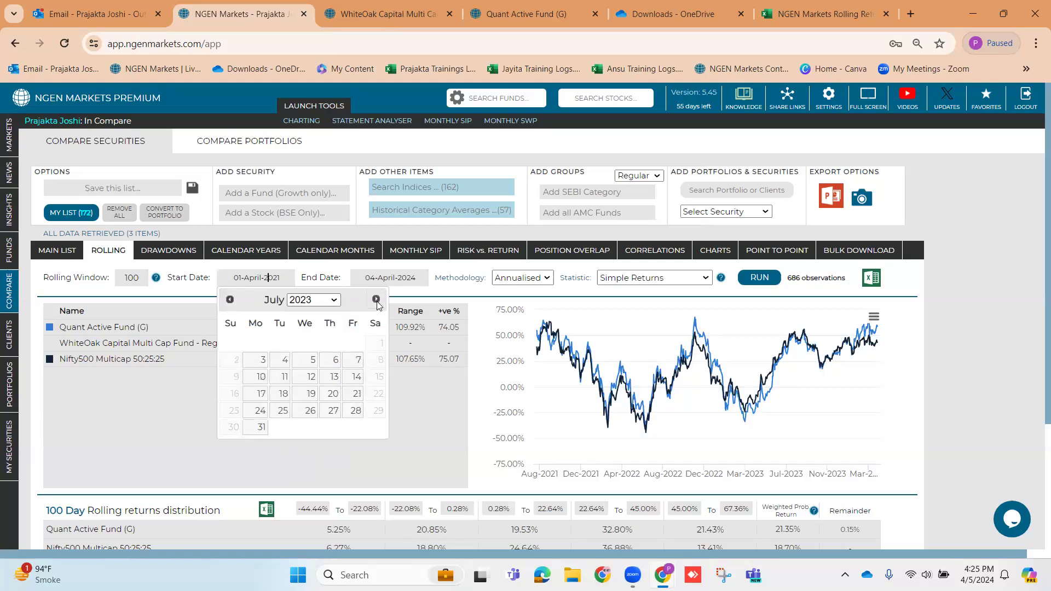
left_click(376, 300)
left_click(375, 300)
left_click(355, 343)
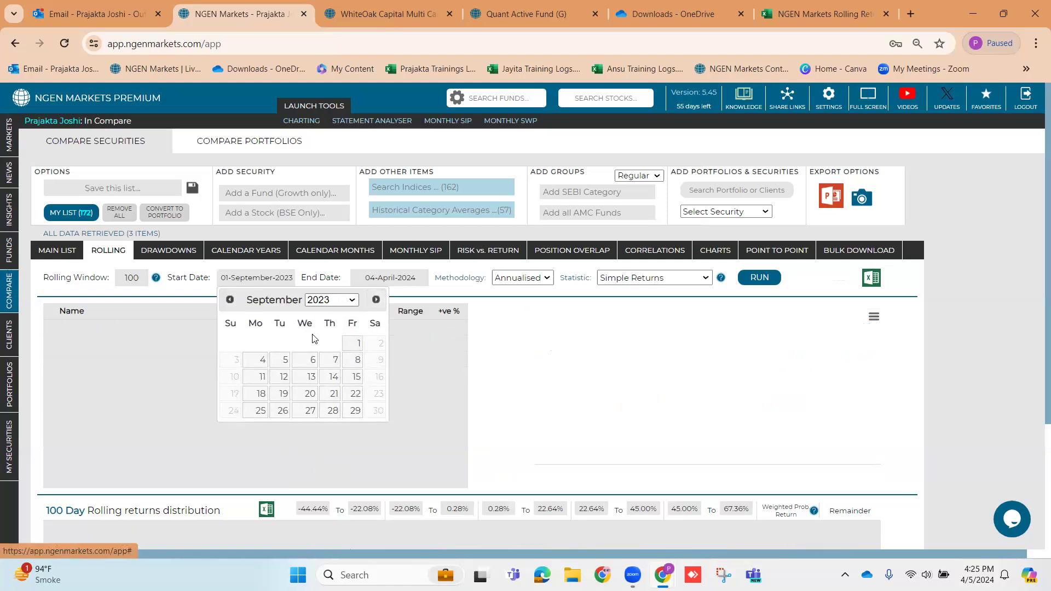
Set the rolling window to 60 days and calculate the rolling returns.
key("BackSpace")
key("BackSpace")
key("BackSpace")
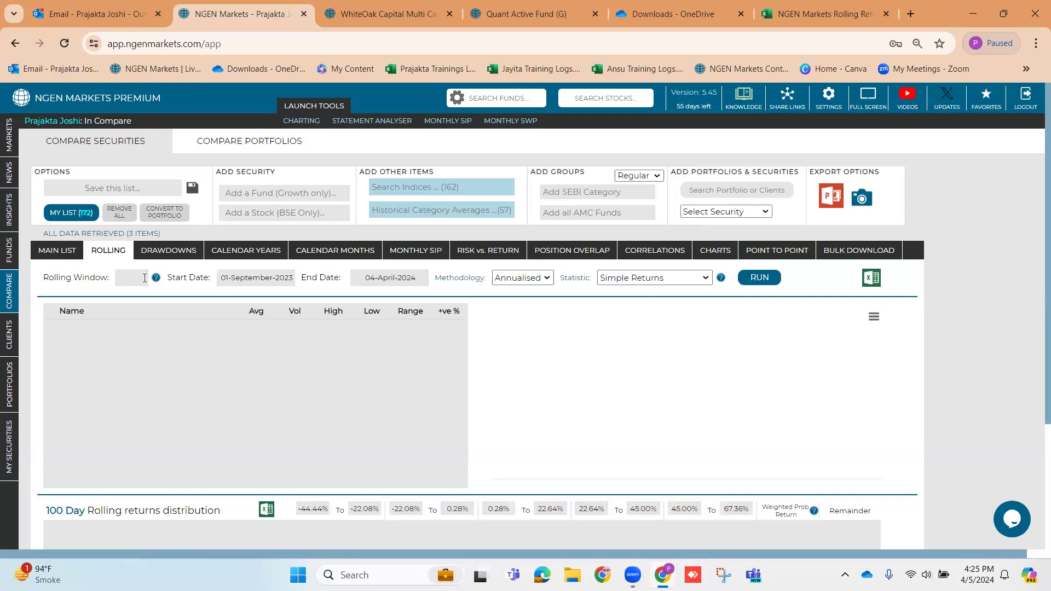
type("60")
left_click(754, 278)
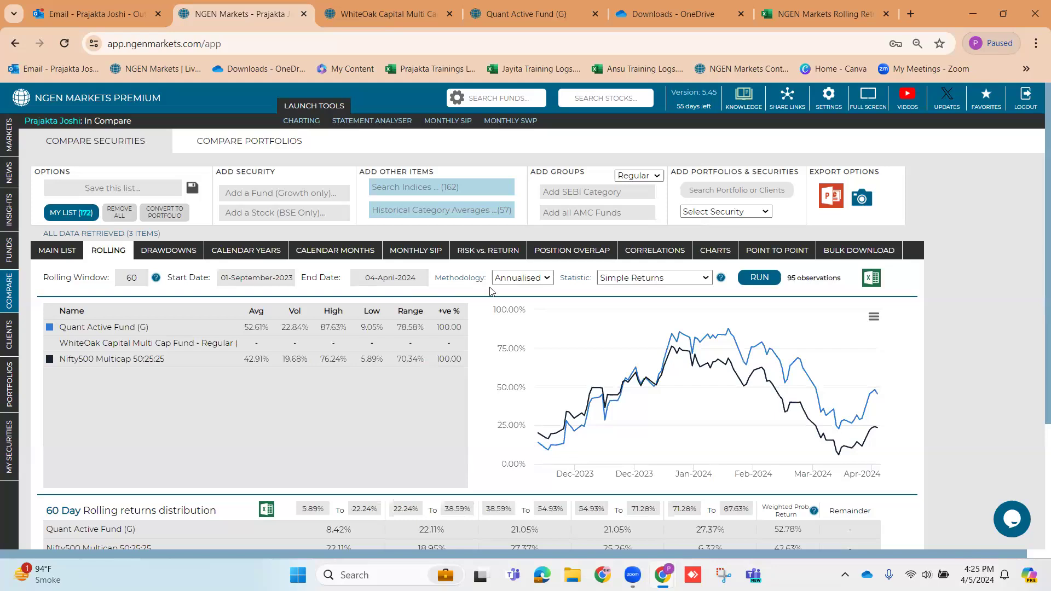
Switch the rolling returns methodology to Absolute and recalculate the comparison.
left_click(529, 278)
left_click(524, 302)
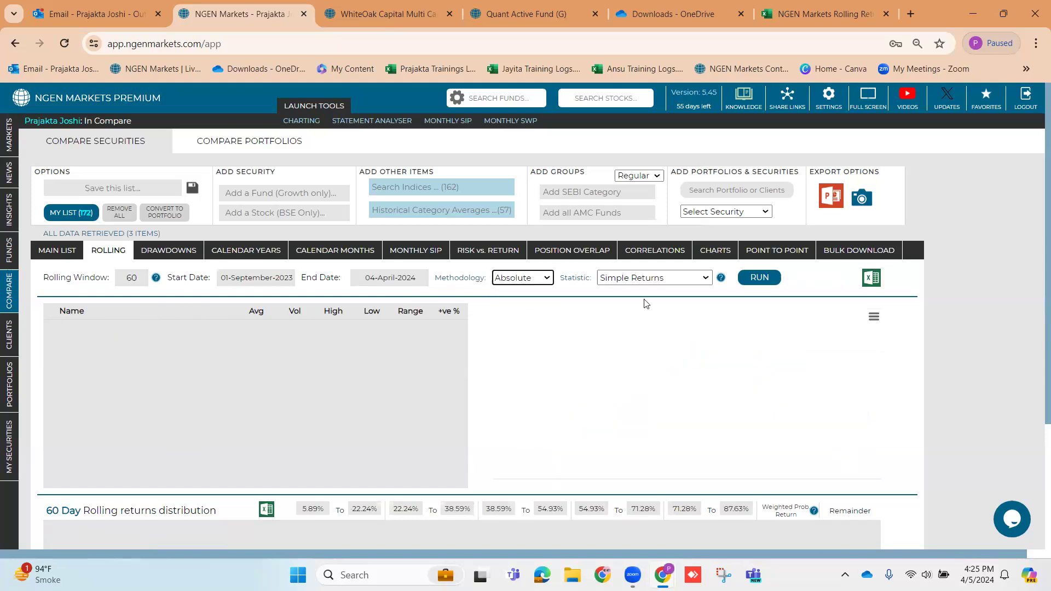
left_click(757, 277)
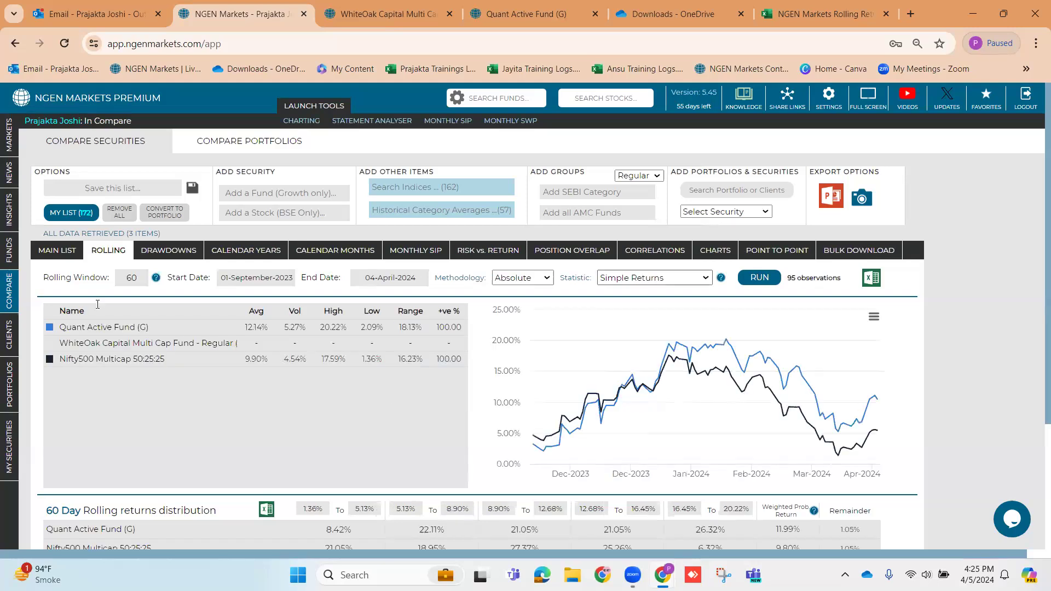
Check where the WhiteOak fund's 30-day rolling series starts on its fund page, and go back to the rolling comparison.
left_click(105, 343)
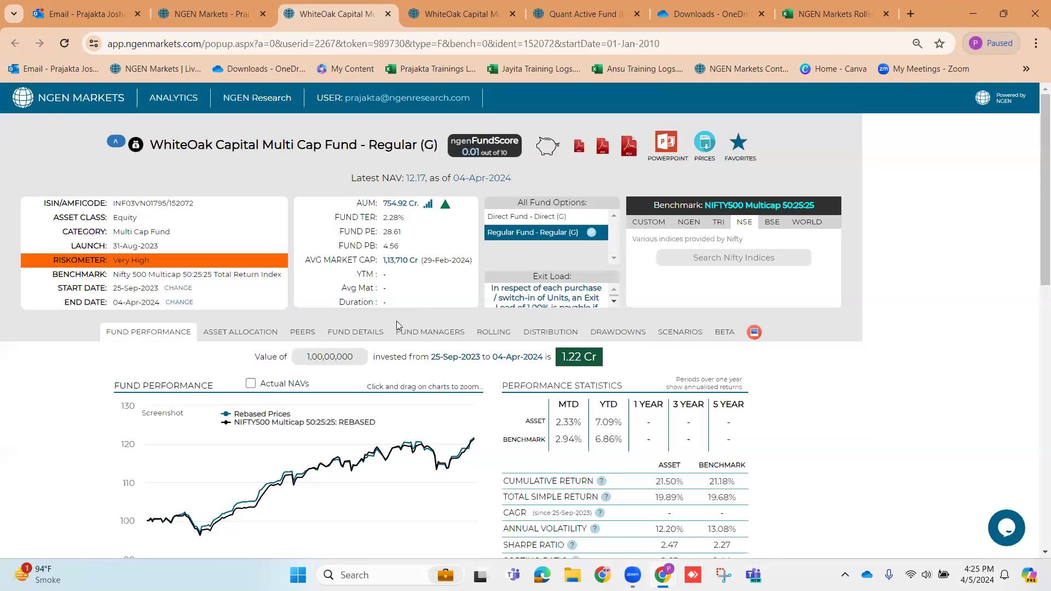
left_click(502, 334)
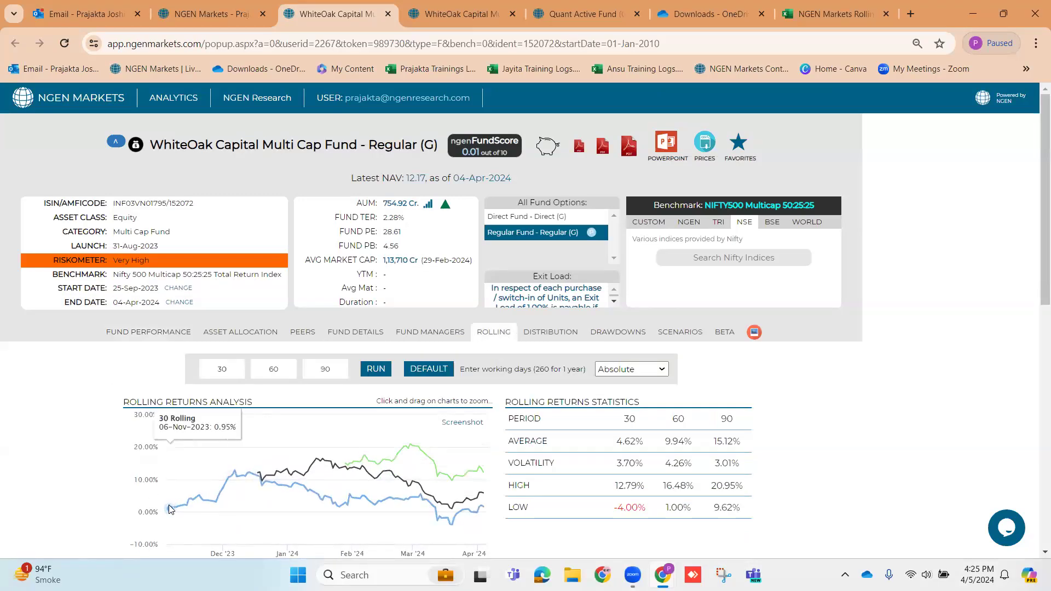
left_click(213, 16)
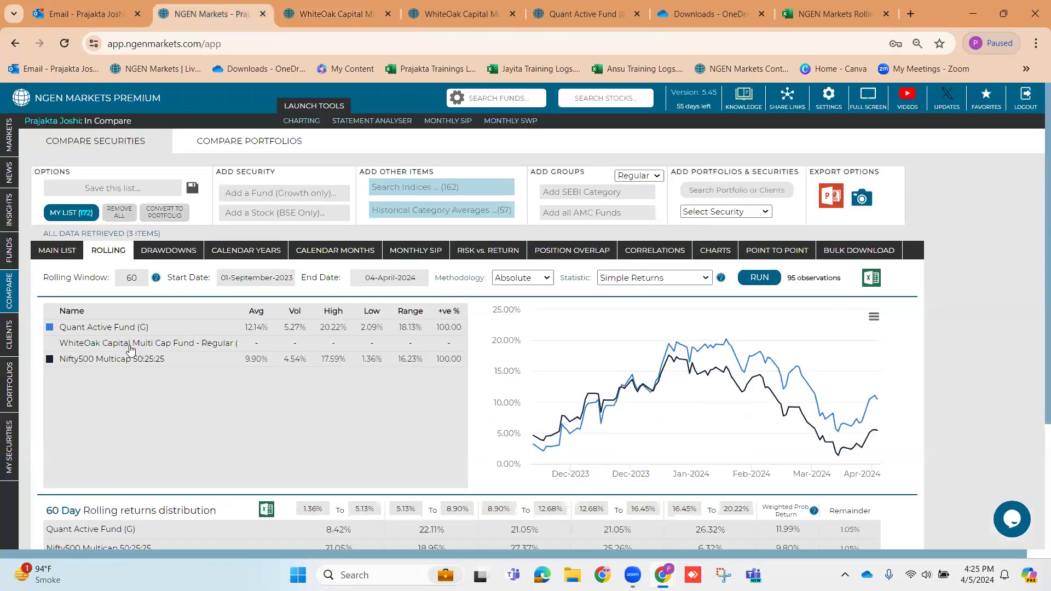
Remove the WhiteOak Capital Multi Cap Fund from the comparison list and return to the rolling comparison.
left_click(252, 277)
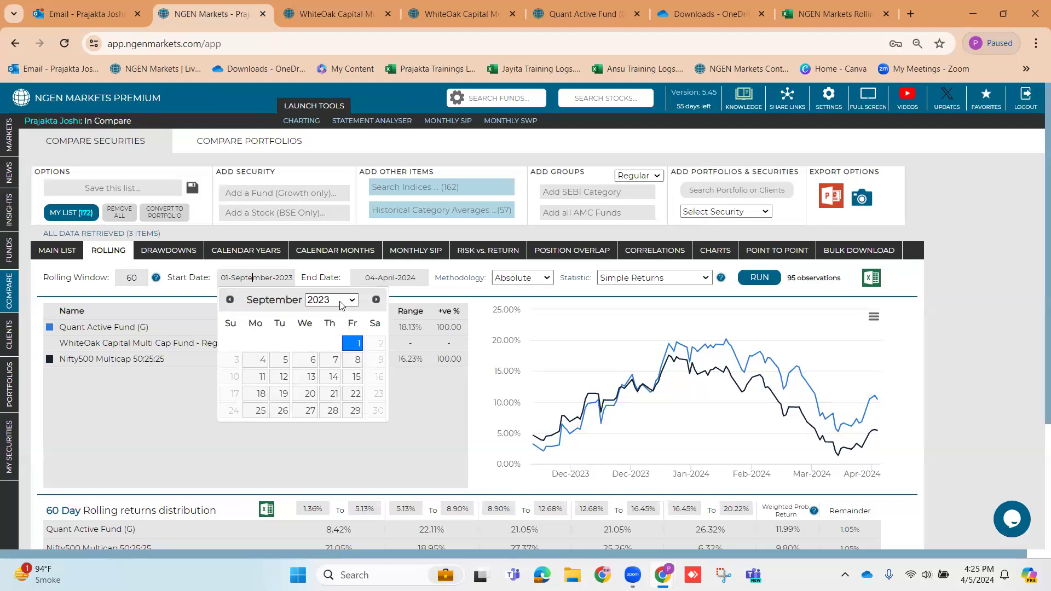
left_click(143, 278)
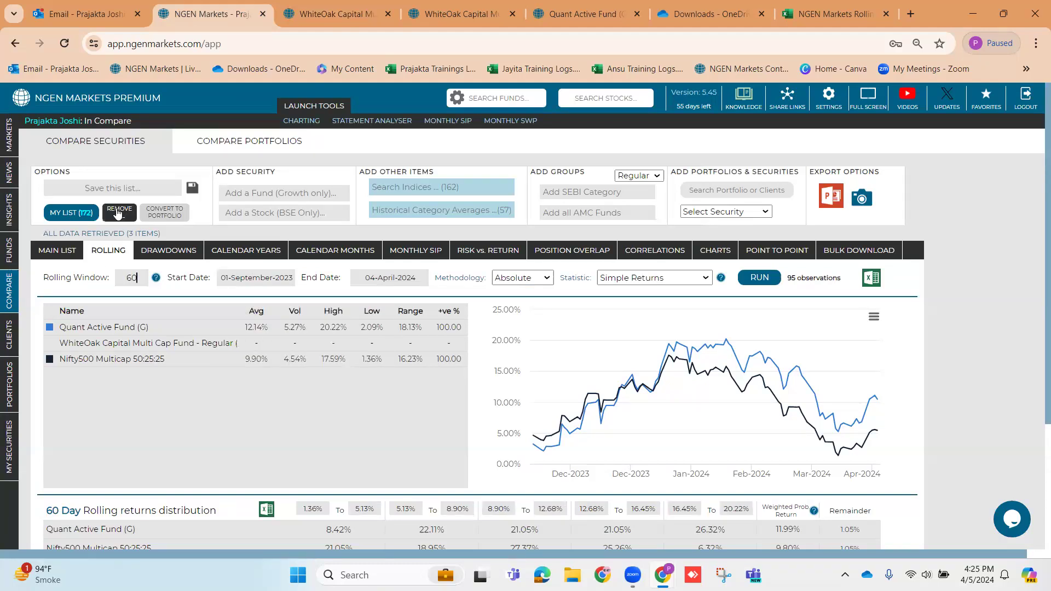
left_click(57, 250)
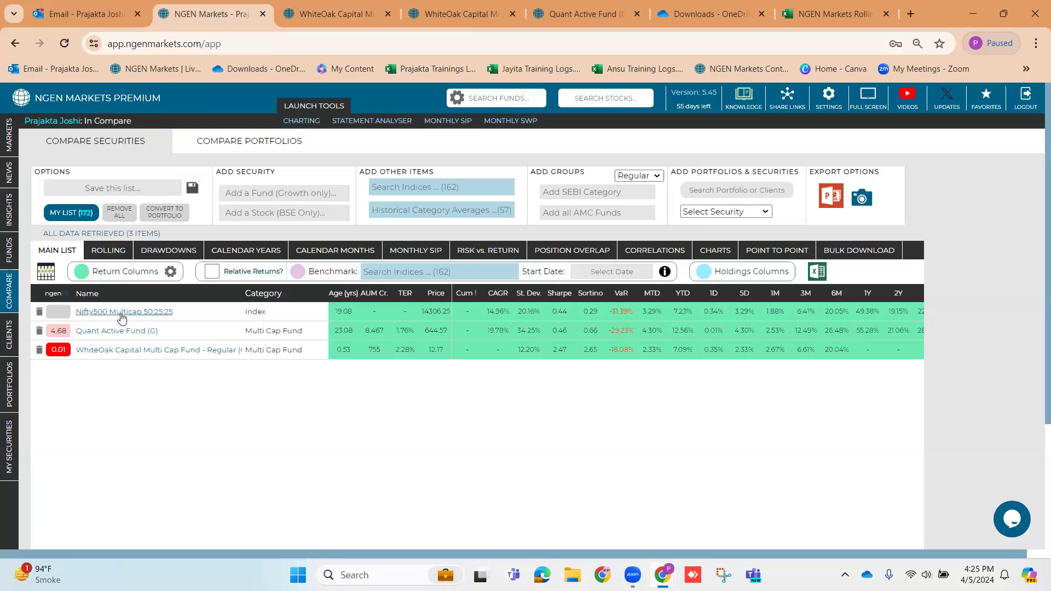
left_click(38, 350)
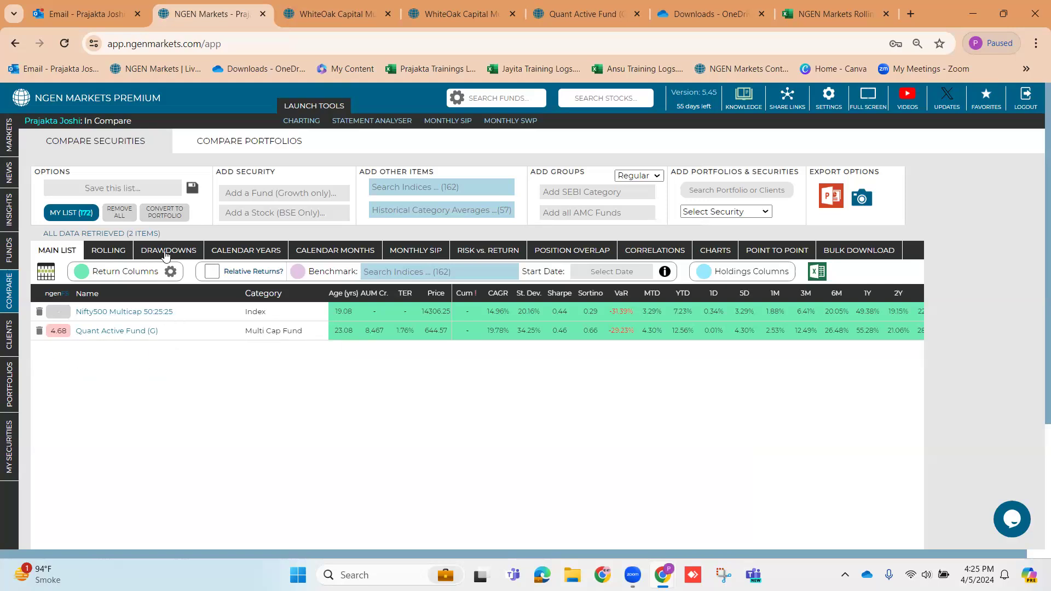
left_click(116, 251)
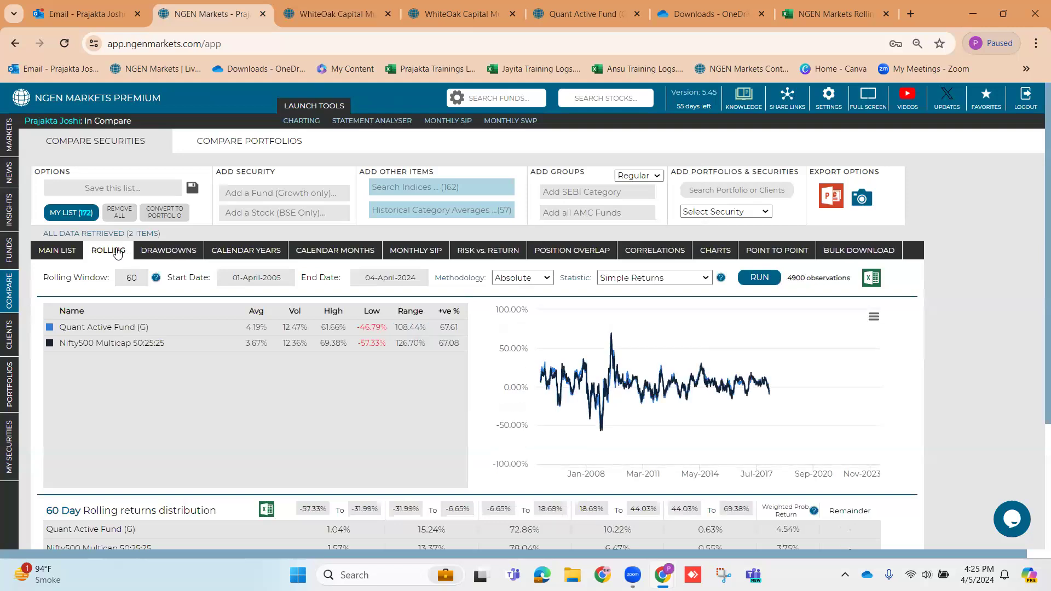
Set the rolling window to 130 days for Quant Active Fund (G) and Nifty500 Multicap 50:25:25.
double_click(137, 276)
key("BackSpace")
type("130")
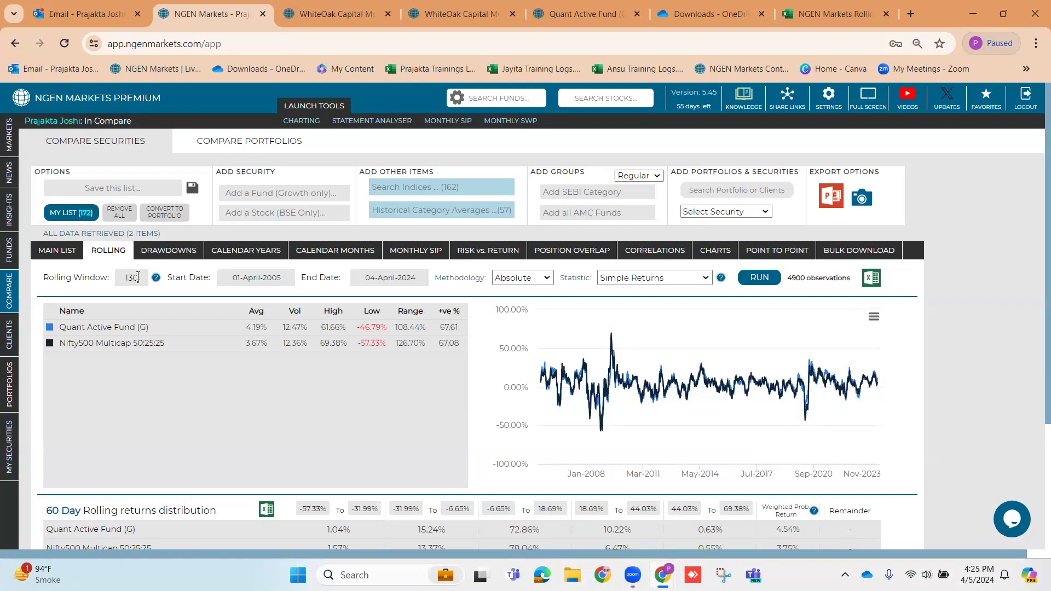
Set the start date of the rolling comparison to 01-April-2021 and calculate the rolling returns.
left_click(287, 283)
left_click(322, 301)
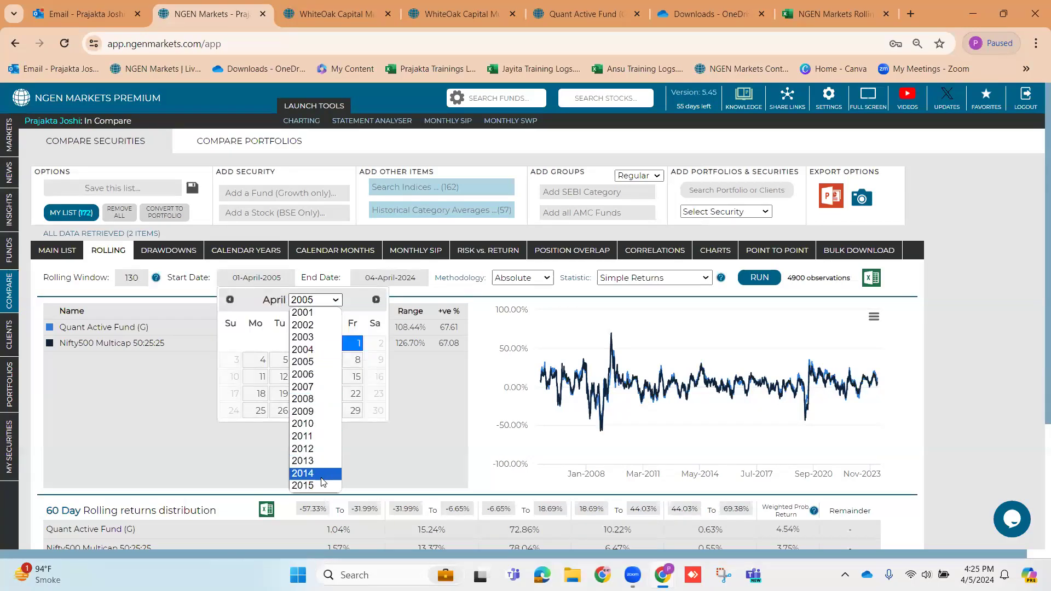
left_click(320, 485)
left_click(323, 300)
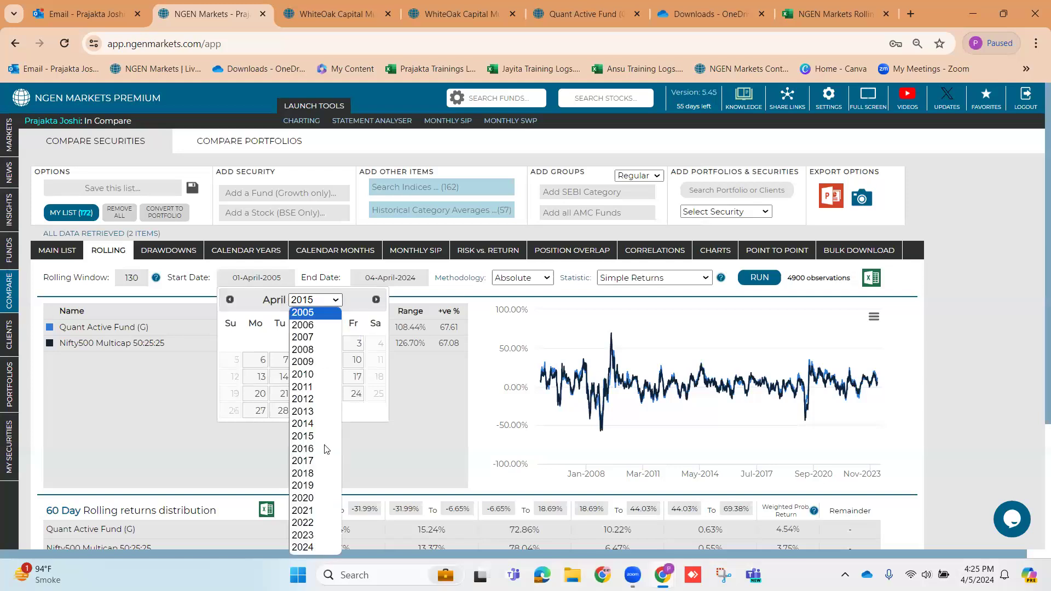
left_click(312, 510)
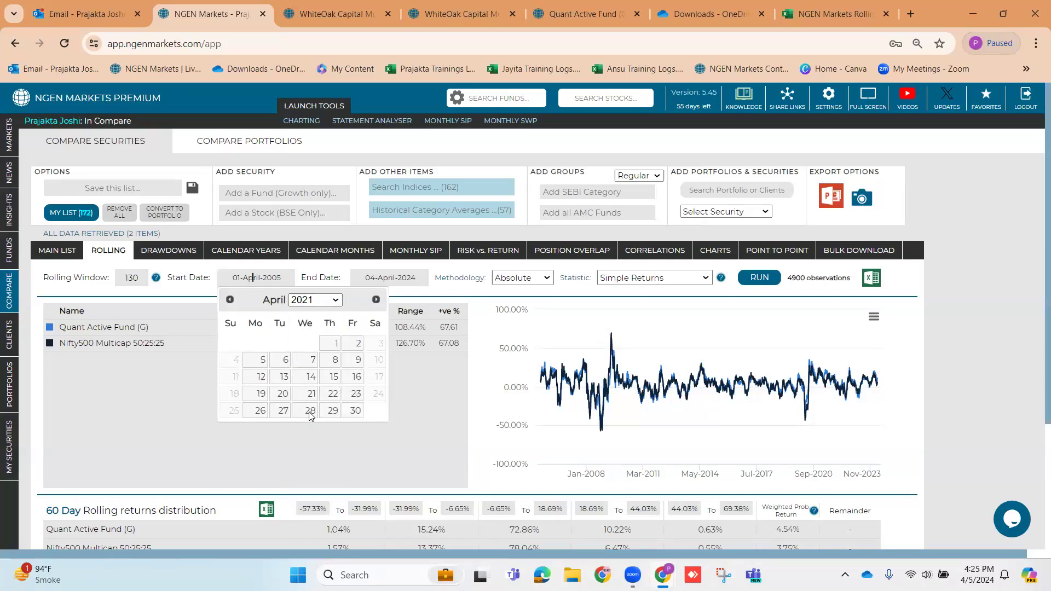
left_click(335, 343)
left_click(759, 277)
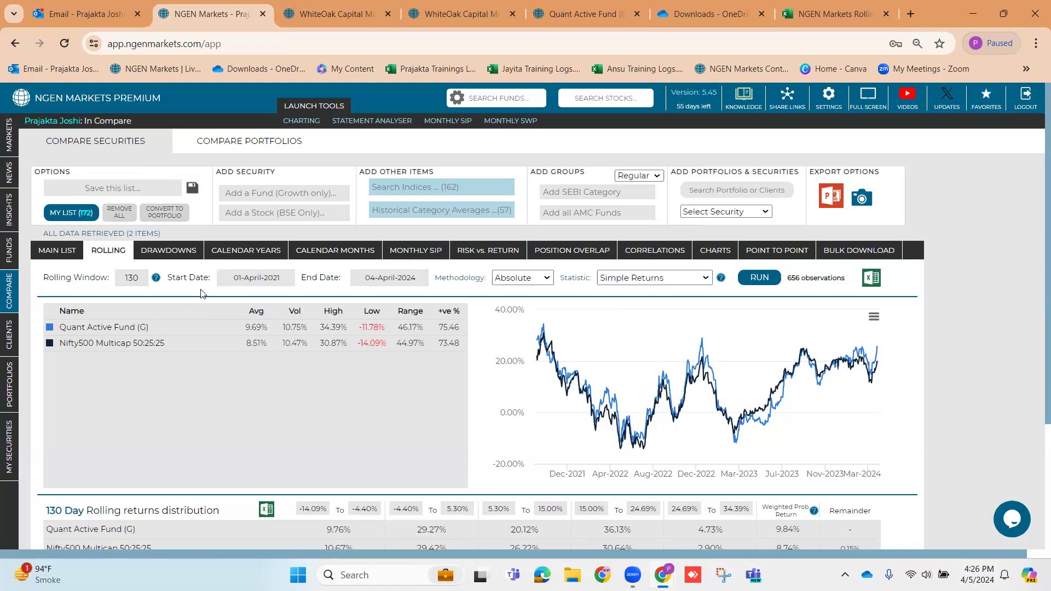
left_click(522, 278)
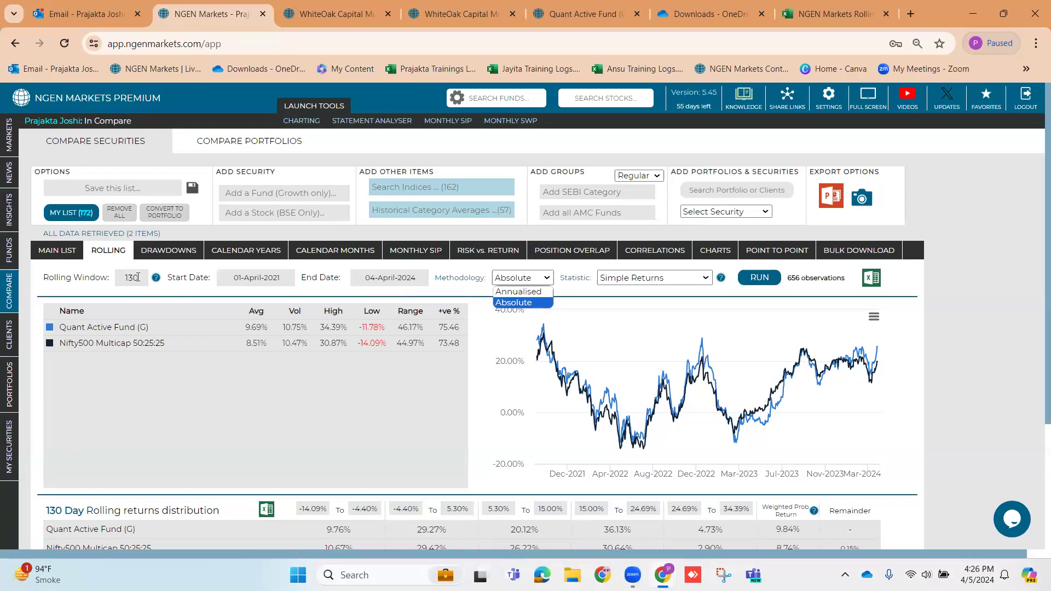
left_click(521, 293)
left_click(530, 280)
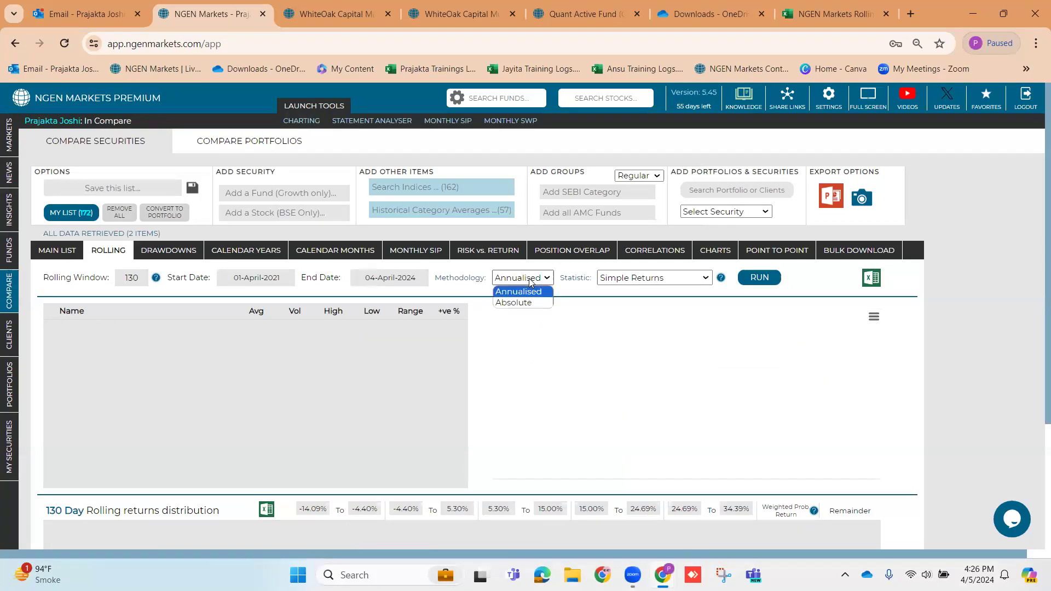
left_click(522, 301)
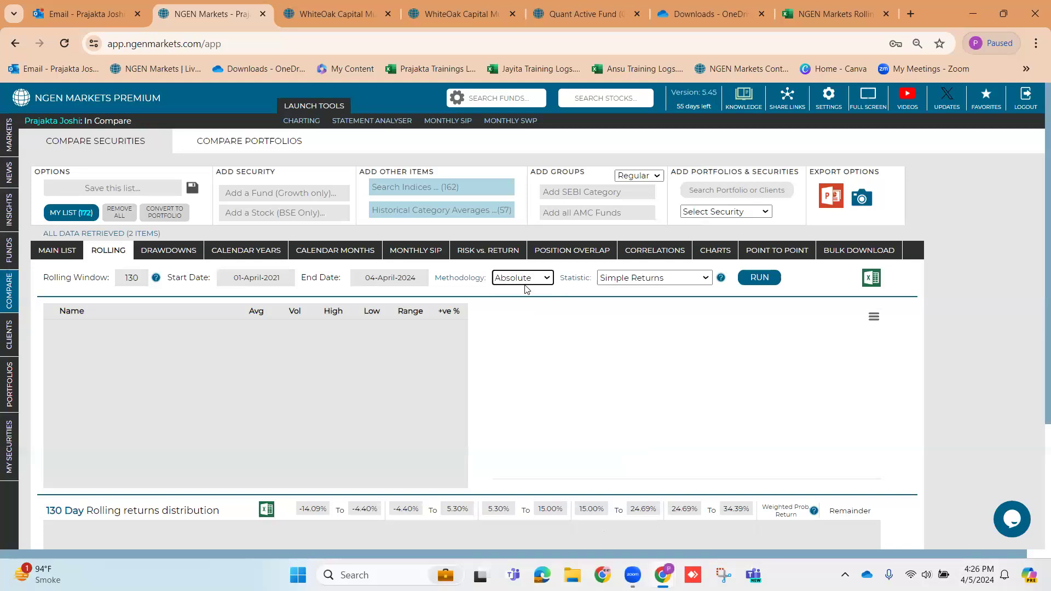
left_click(764, 282)
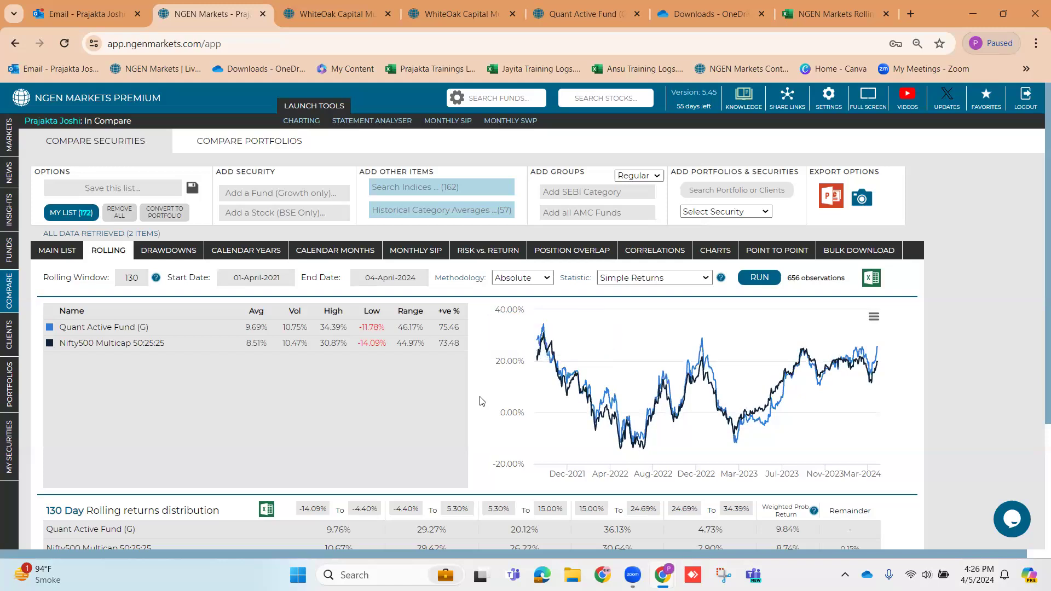
Check the explanation of the percentage of positive rolling periods, and recalculate the comparison with a 260-day rolling window.
mouse_move(458, 315)
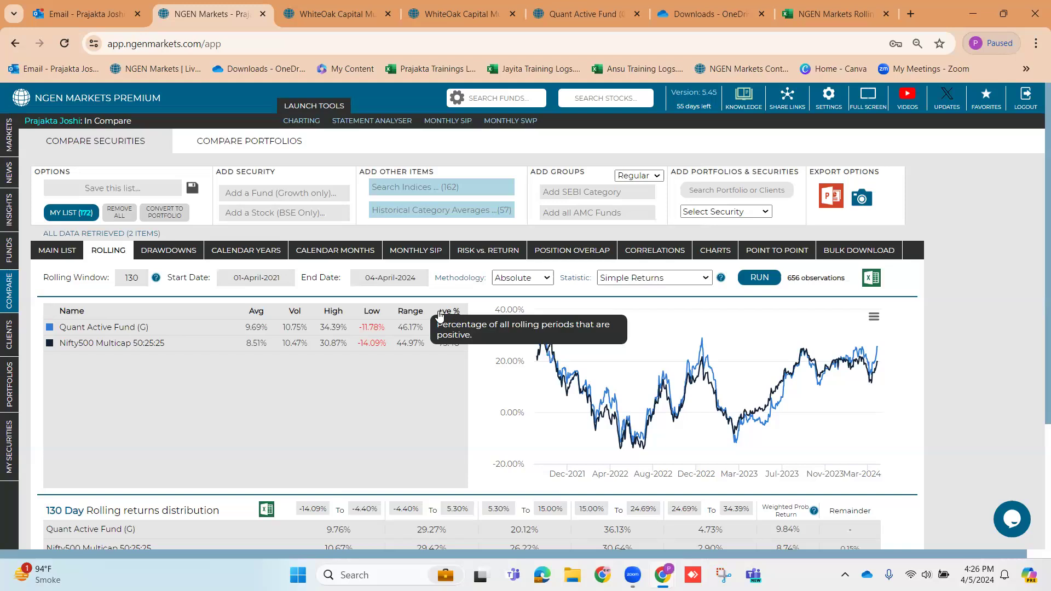
mouse_move(413, 316)
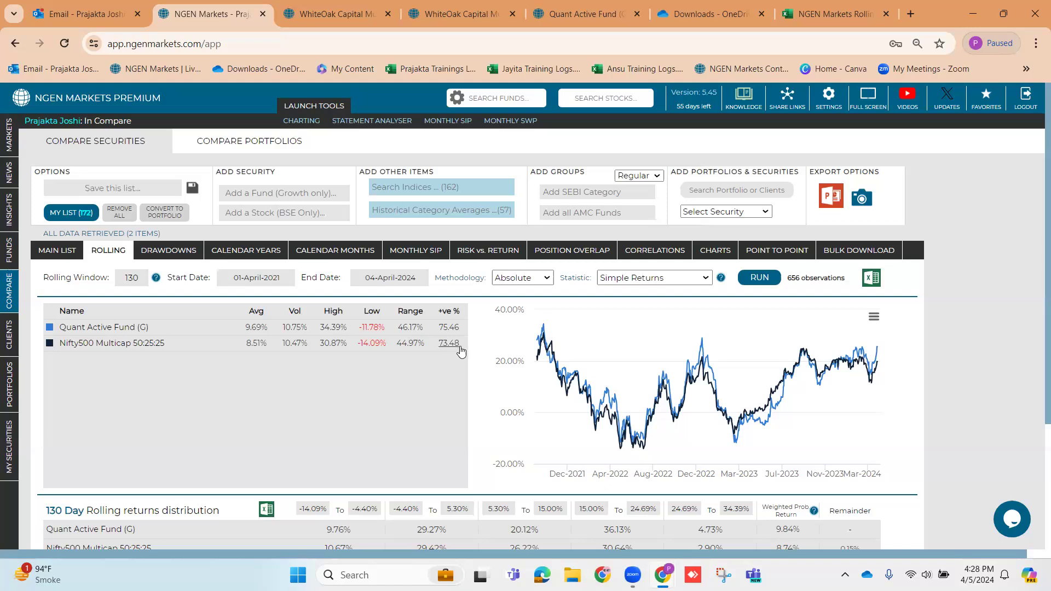
mouse_move(457, 319)
key("BackSpace")
type("60")
left_click(756, 277)
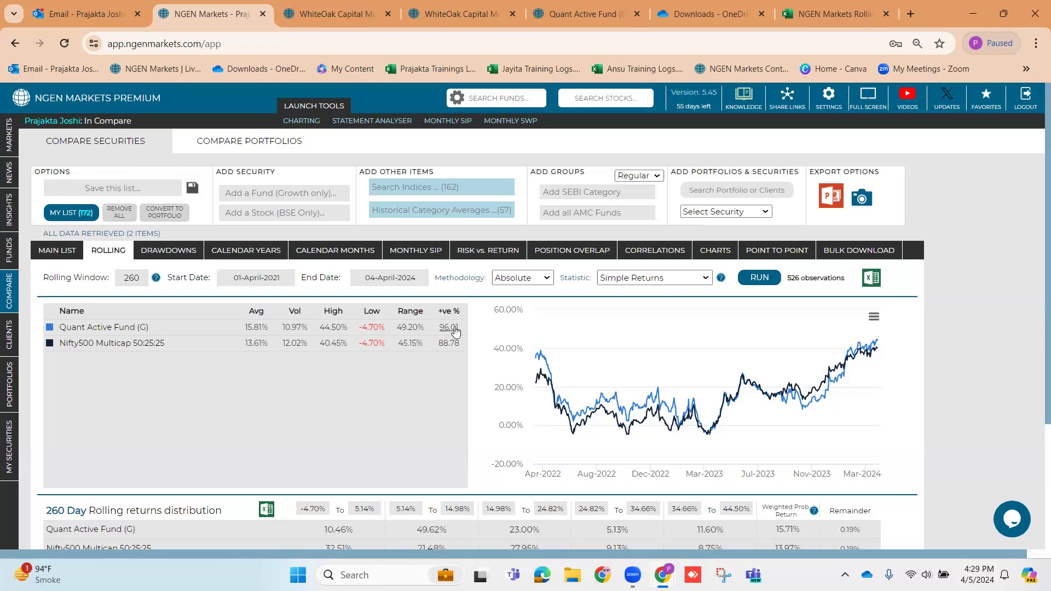
Recalculate the comparison with a 780-day rolling window and look over the rolling returns distribution.
left_click(142, 277)
key("BackSpace")
type("780")
left_click(760, 279)
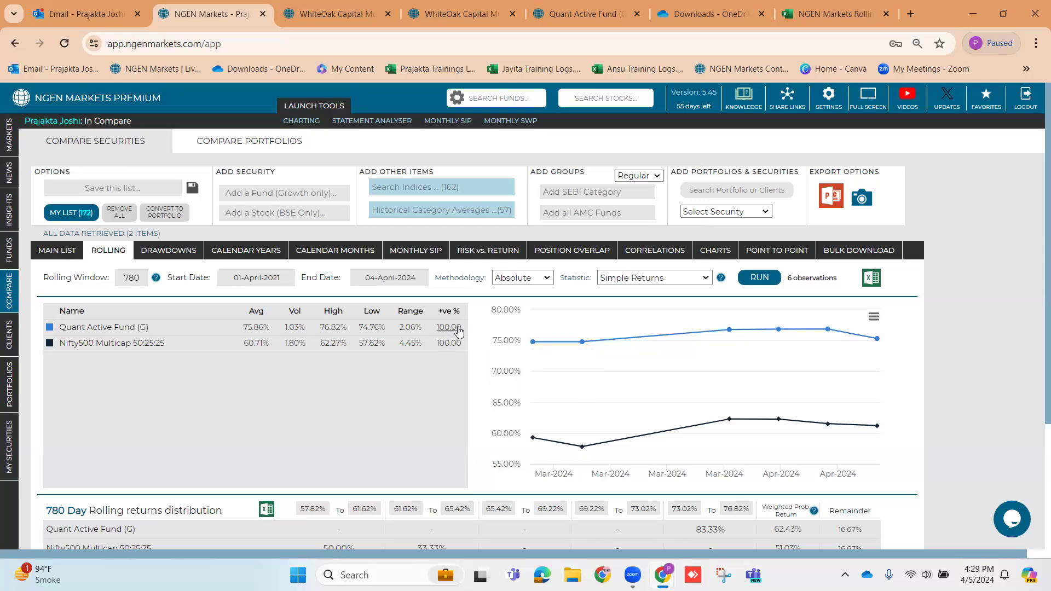
mouse_move(429, 310)
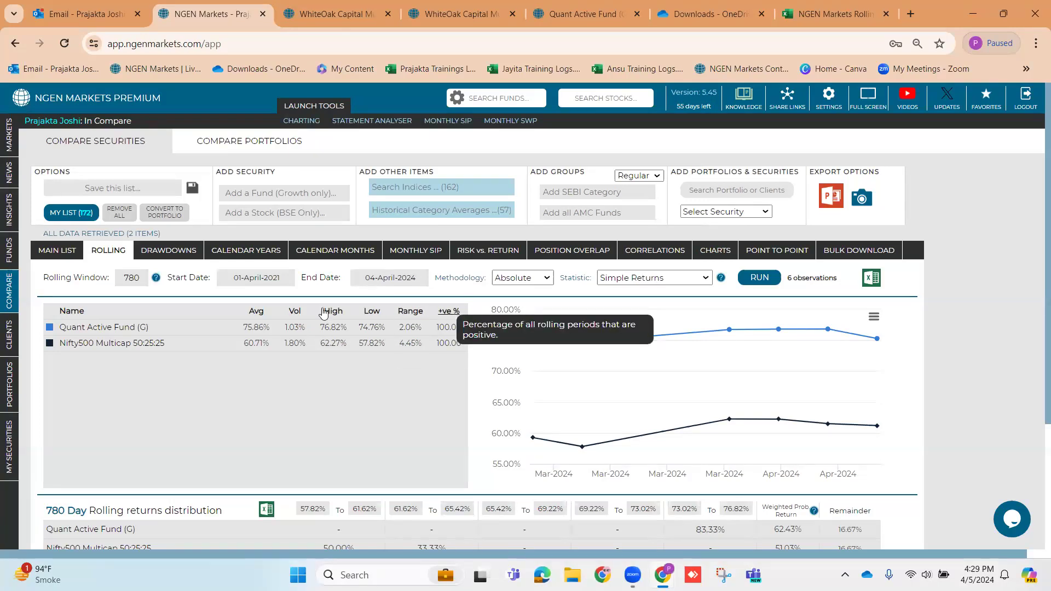
scroll(234, 374, "down", 3)
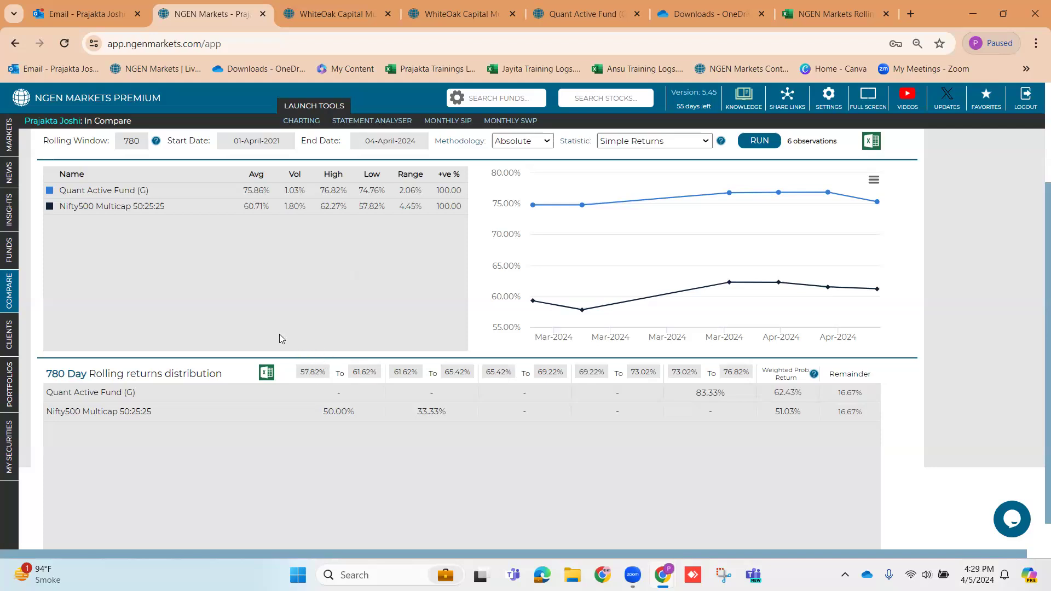
scroll(279, 339, "up", 3)
Remove Nifty500 Multicap 50:25:25 from the comparison list and show the rolling returns of Quant Active Fund (G) alone.
left_click(67, 252)
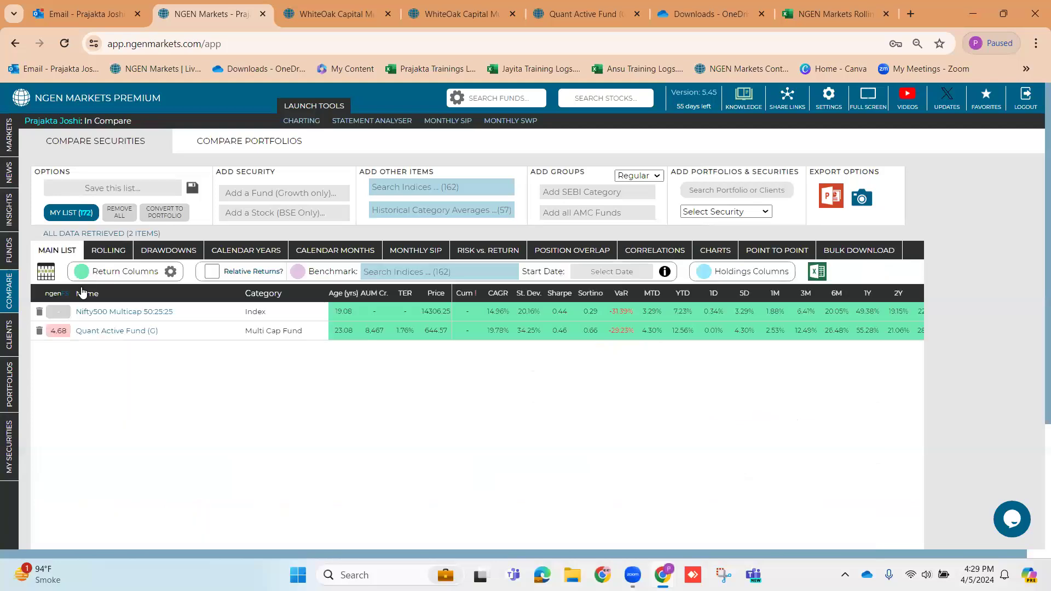
left_click(39, 311)
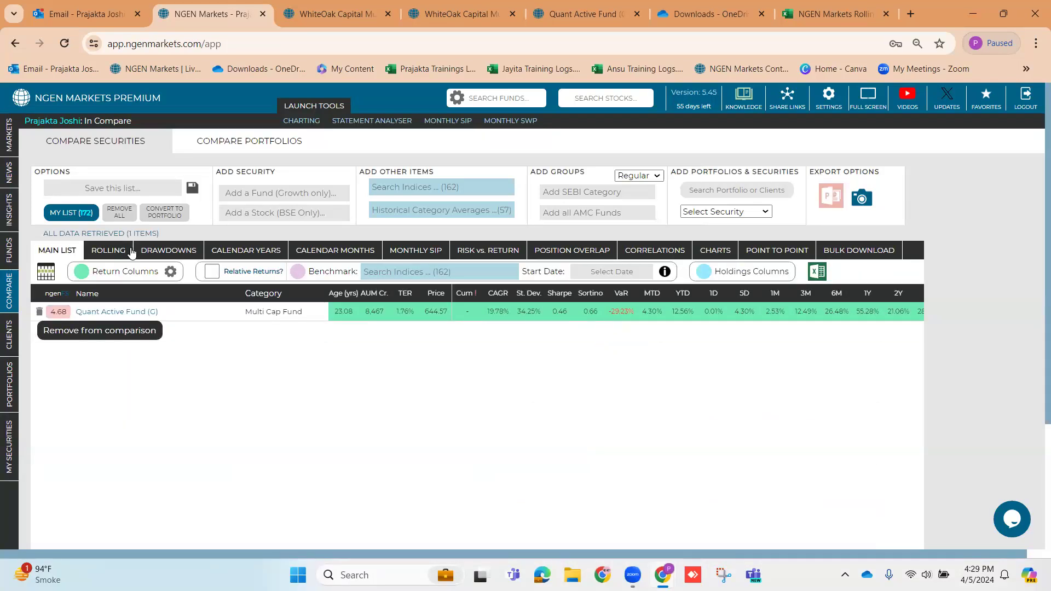
left_click(123, 253)
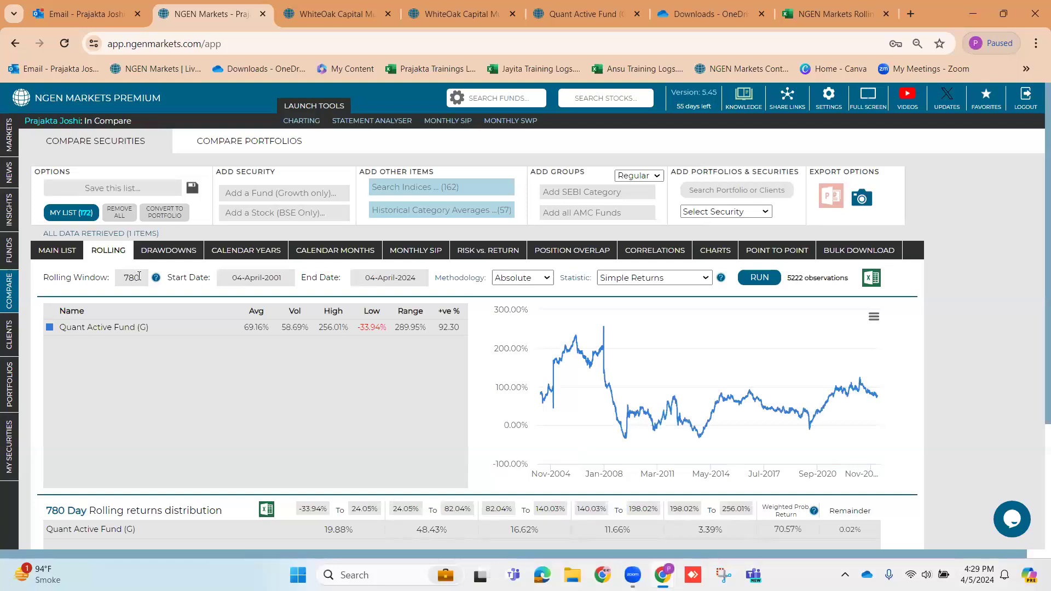
Set the rolling window to 260 days and the start date to 01-April-2019 for Quant Active Fund (G).
key("BackSpace")
key("BackSpace")
key("BackSpace")
type("260")
left_click(248, 279)
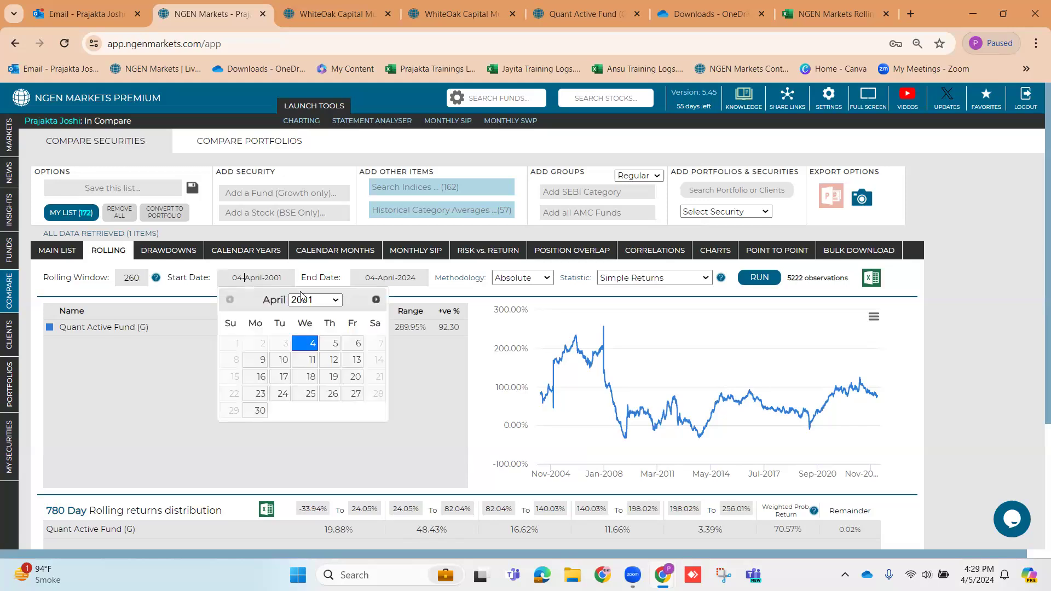
left_click(315, 299)
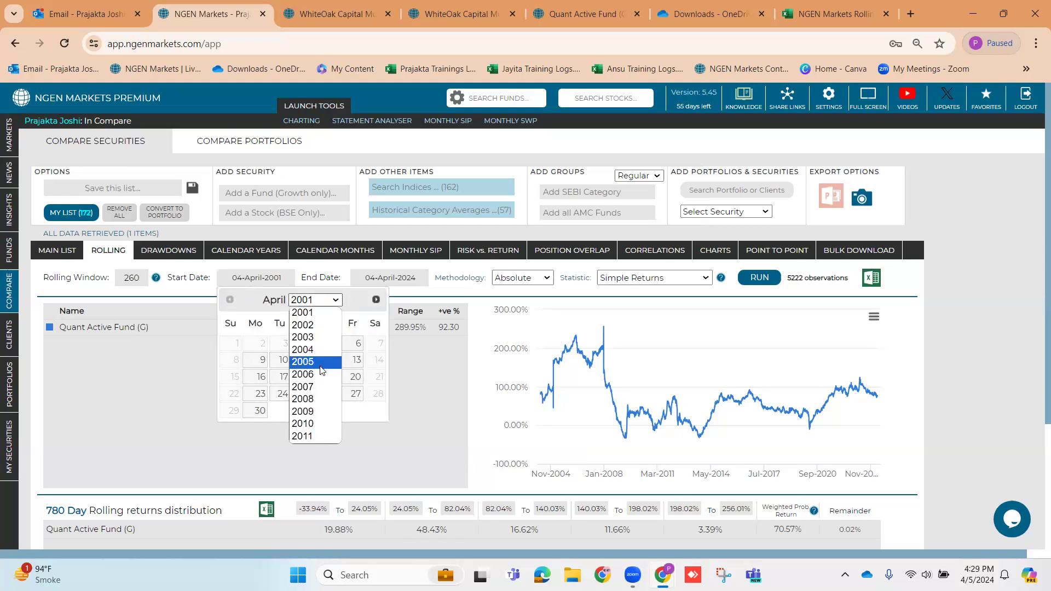
left_click(312, 436)
left_click(328, 301)
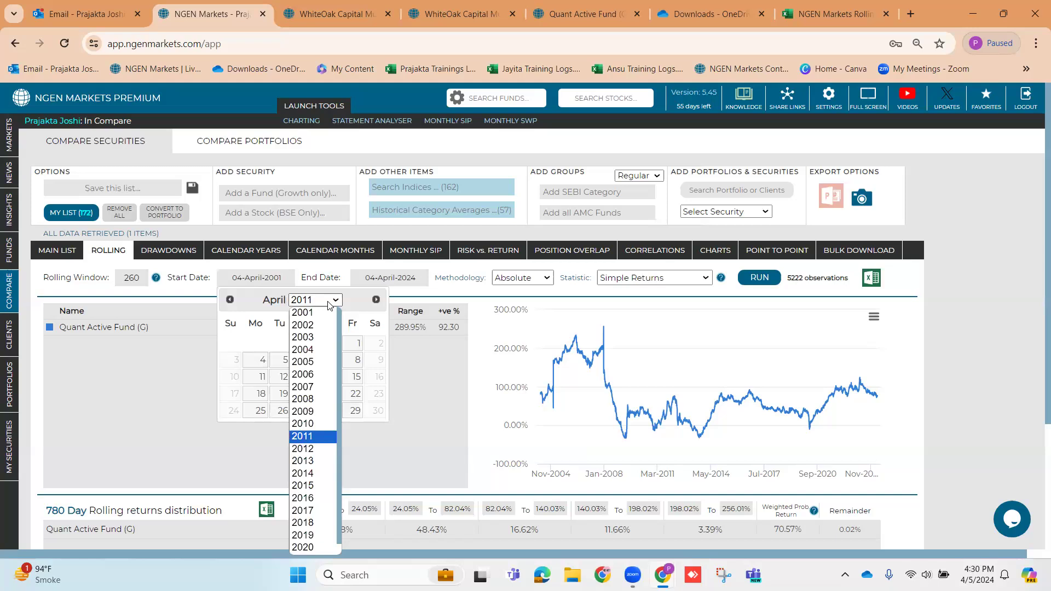
left_click(302, 535)
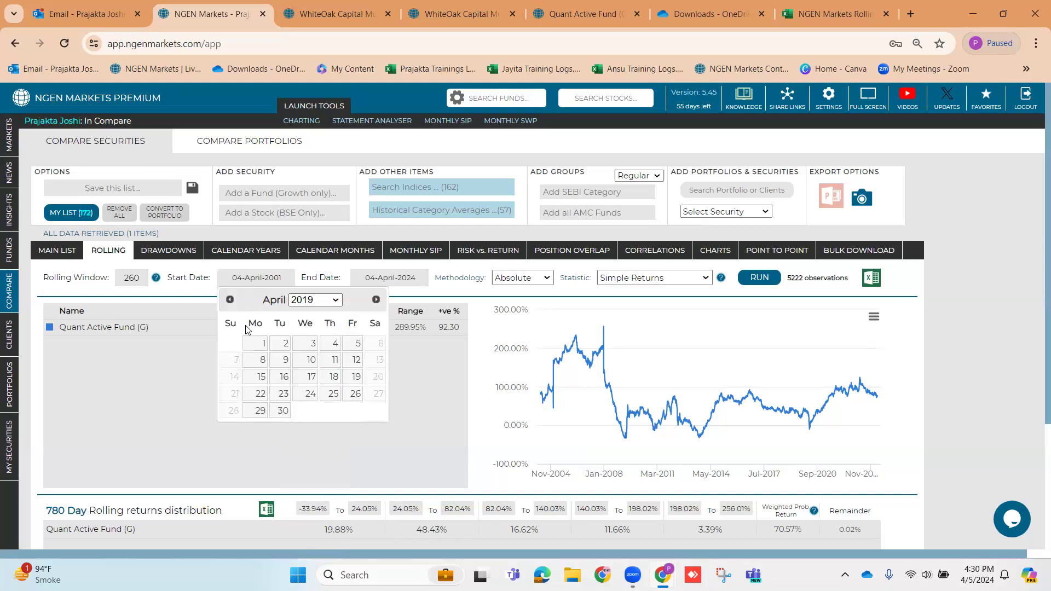
left_click(259, 343)
Switch the rolling returns methodology to Annualised, recalculate, and view the fund's 260-day returns distribution.
left_click(546, 281)
left_click(517, 302)
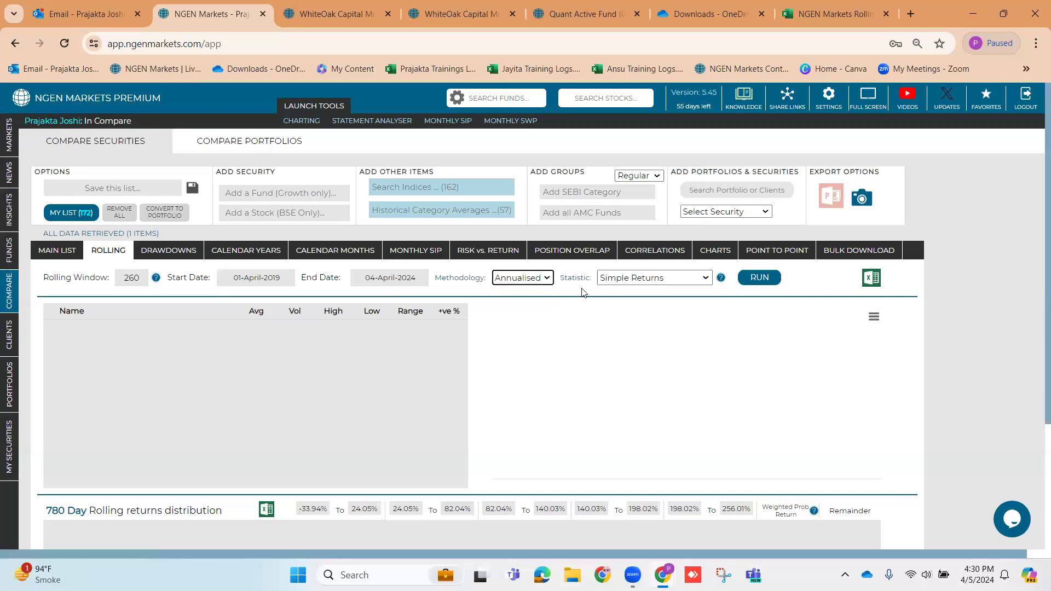
left_click(759, 277)
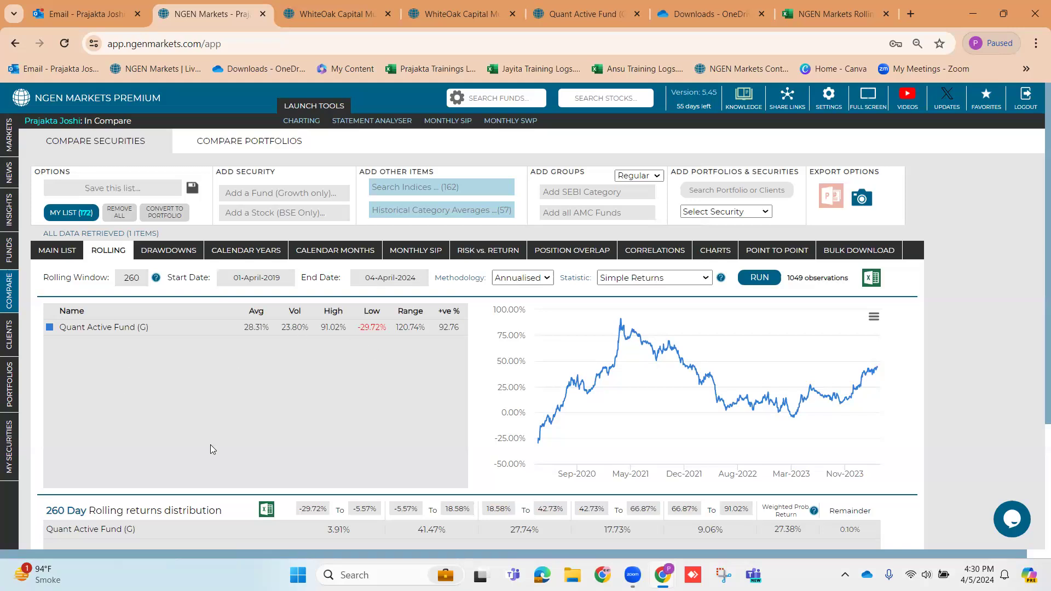
scroll(211, 446, "down", 1)
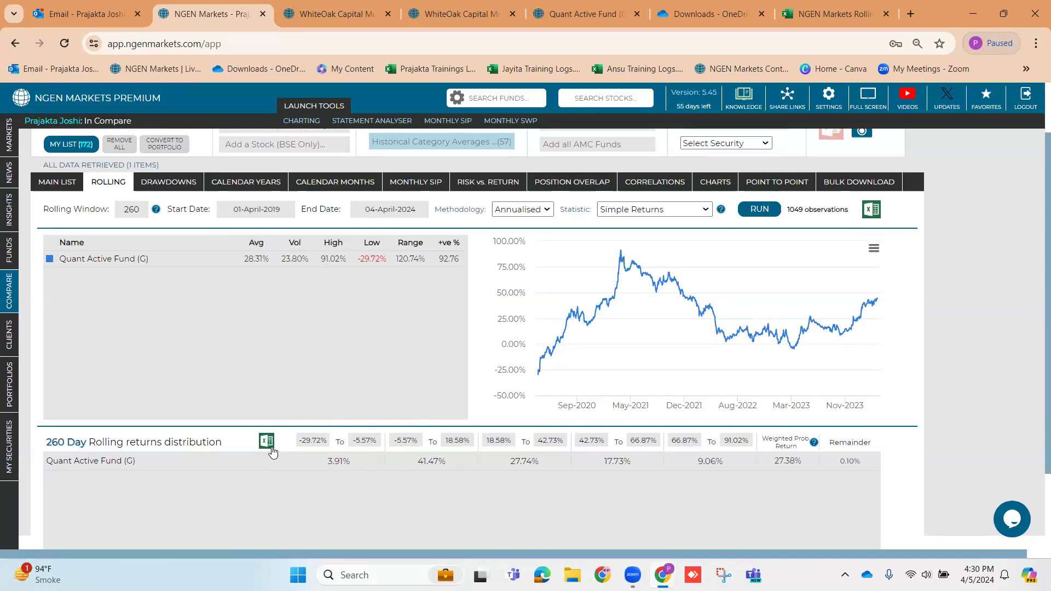
Switch to the NGEN Markets Rolling Returns Distribution workbook and examine the five return intervals and Quant Active Fund (G)'s share in each.
left_click(801, 9)
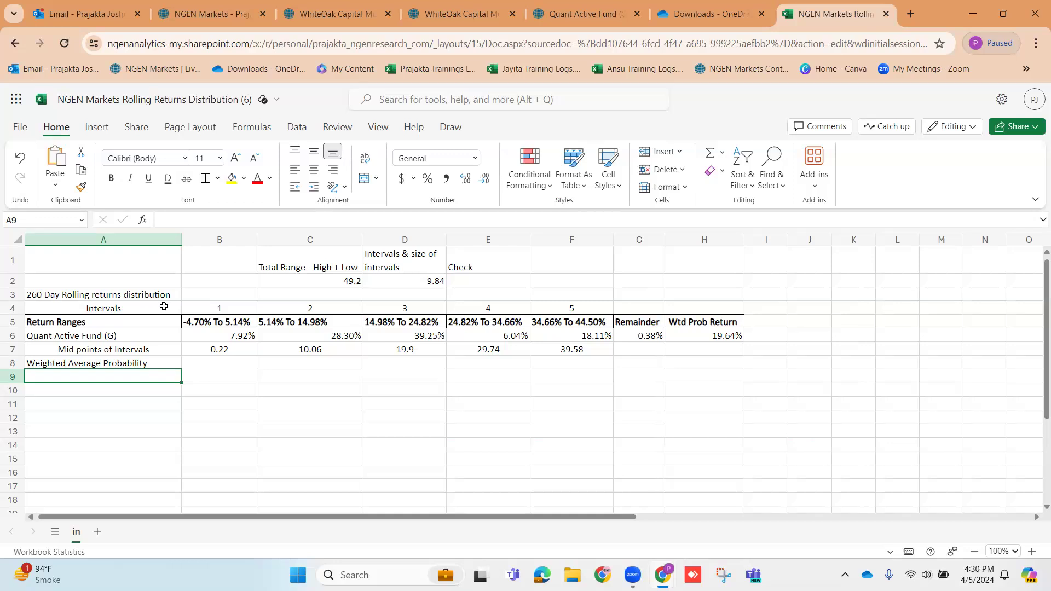
left_click(112, 335)
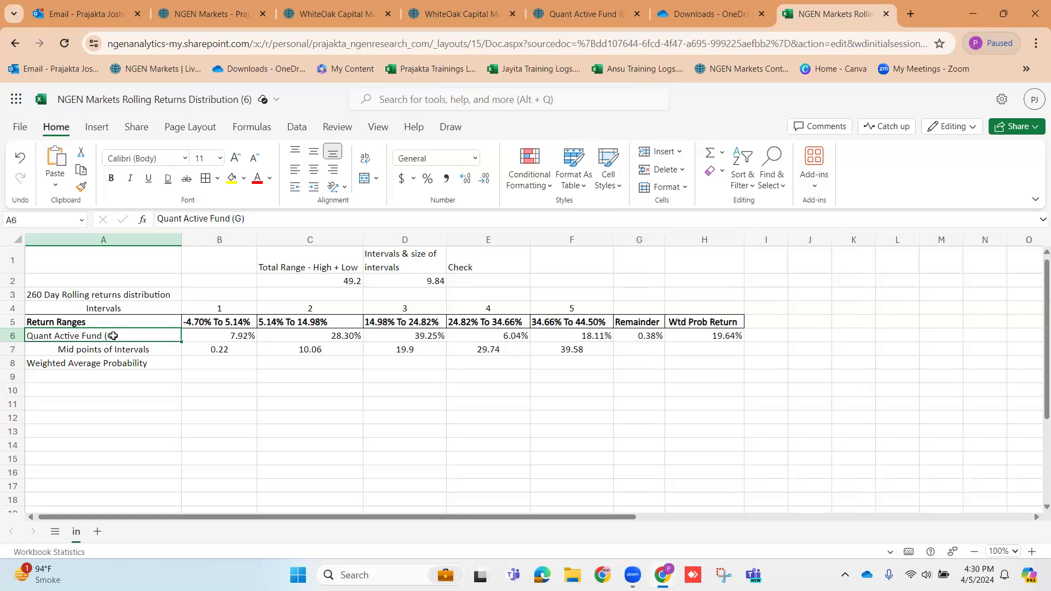
left_click(197, 321)
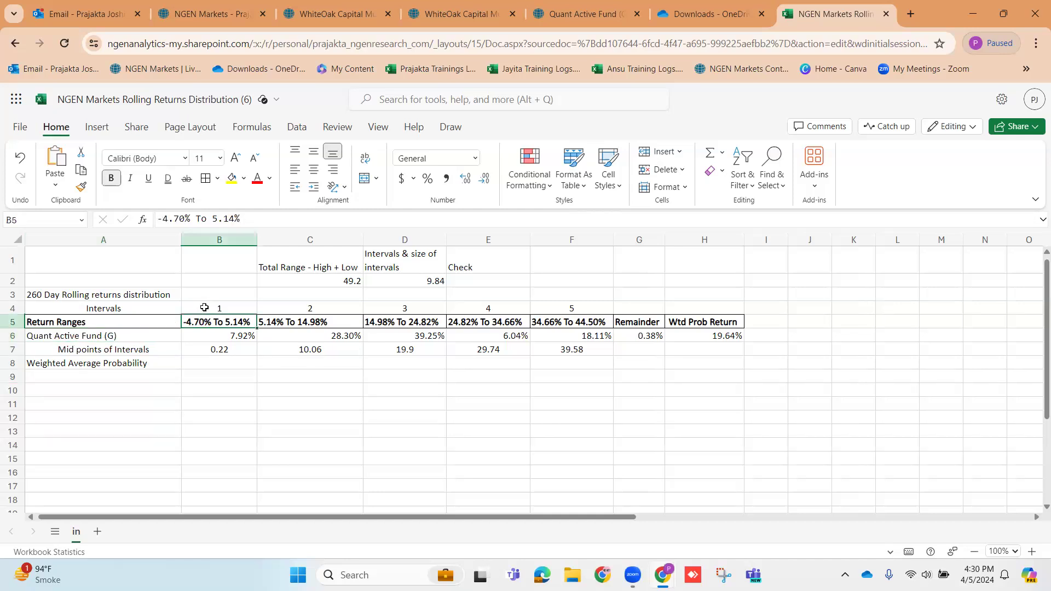
left_click(202, 306)
left_click(299, 308)
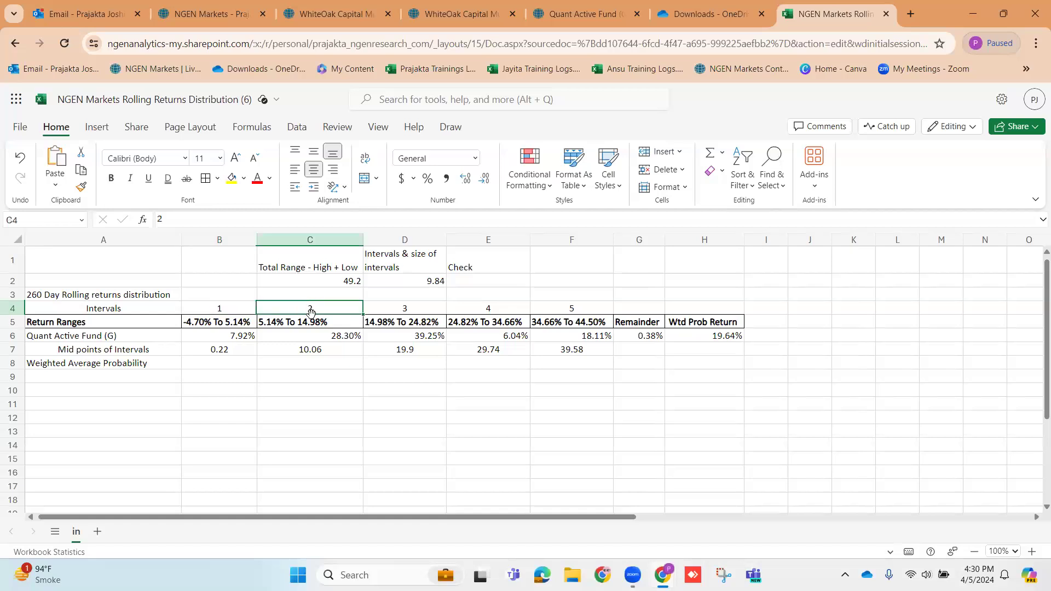
left_click(408, 305)
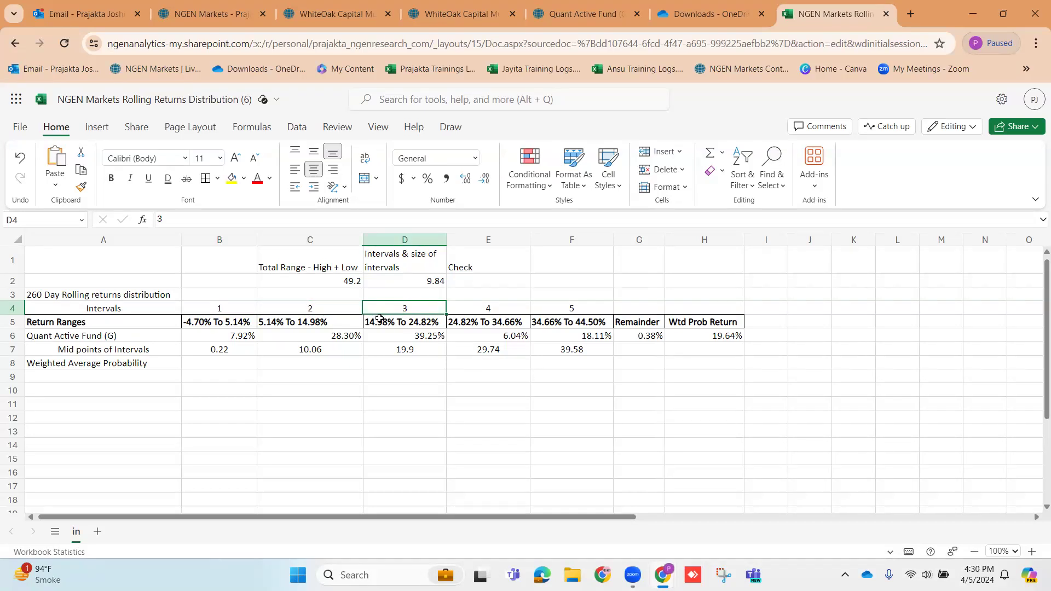
left_click(489, 305)
left_click(587, 306)
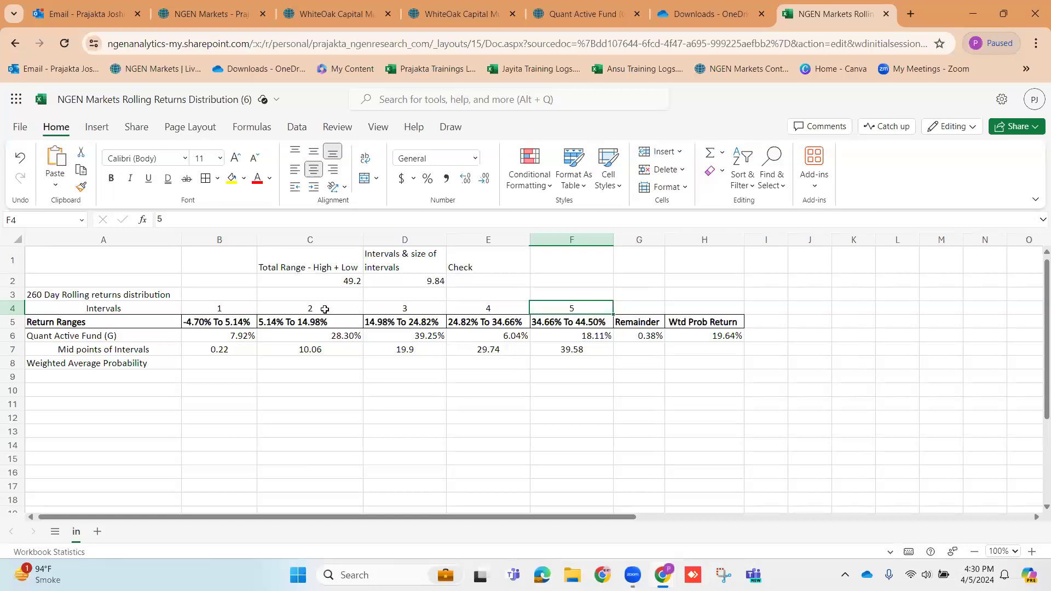
left_click(203, 338)
left_click(337, 337)
left_click(424, 335)
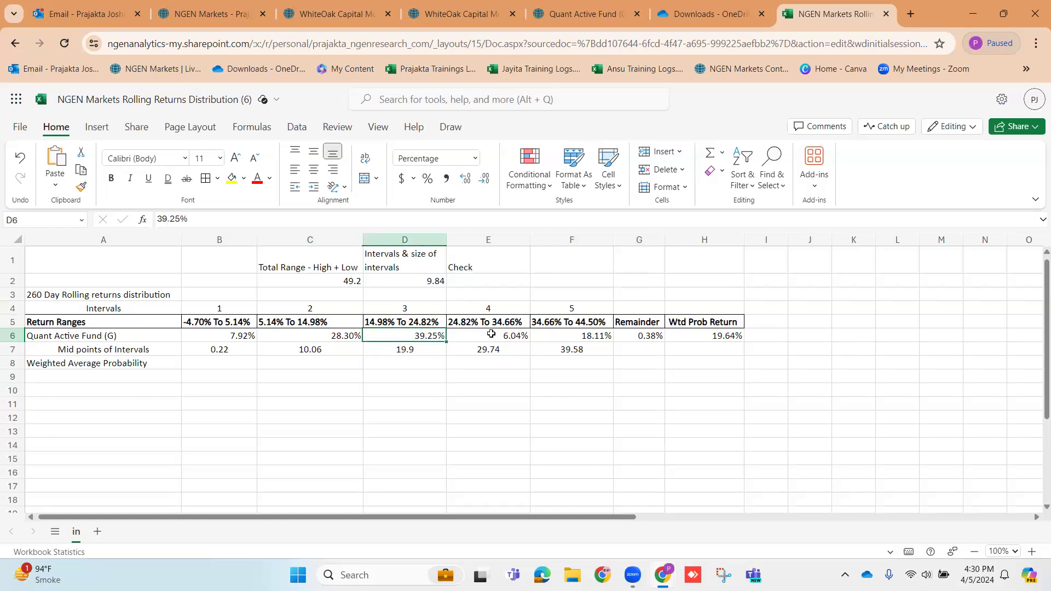
left_click(491, 334)
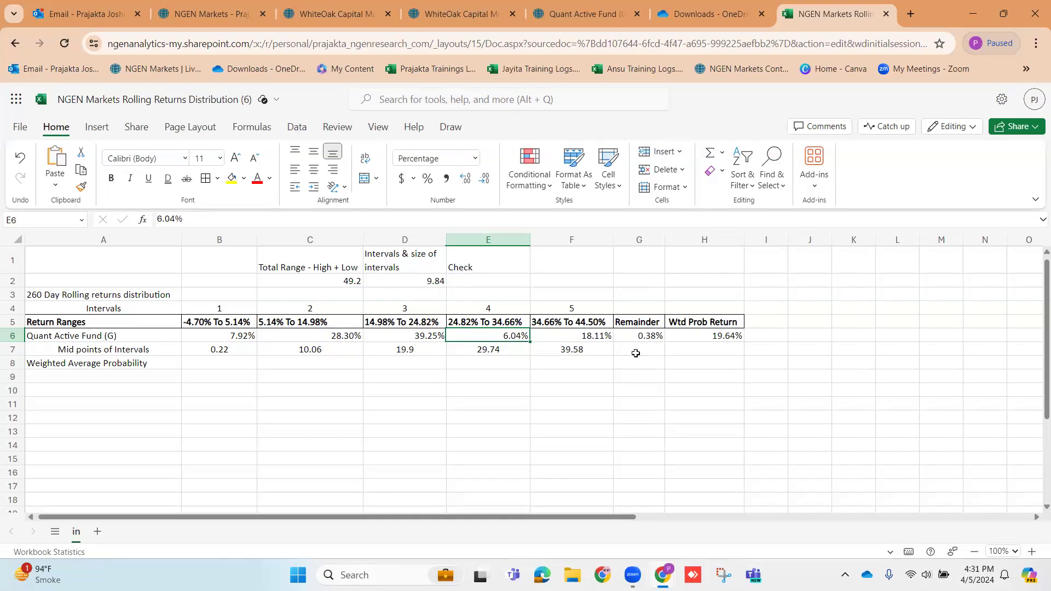
Review the total range and interval size formulas, and check the second interval's upper limit by entering =5.14+D2 in E2.
left_click(307, 281)
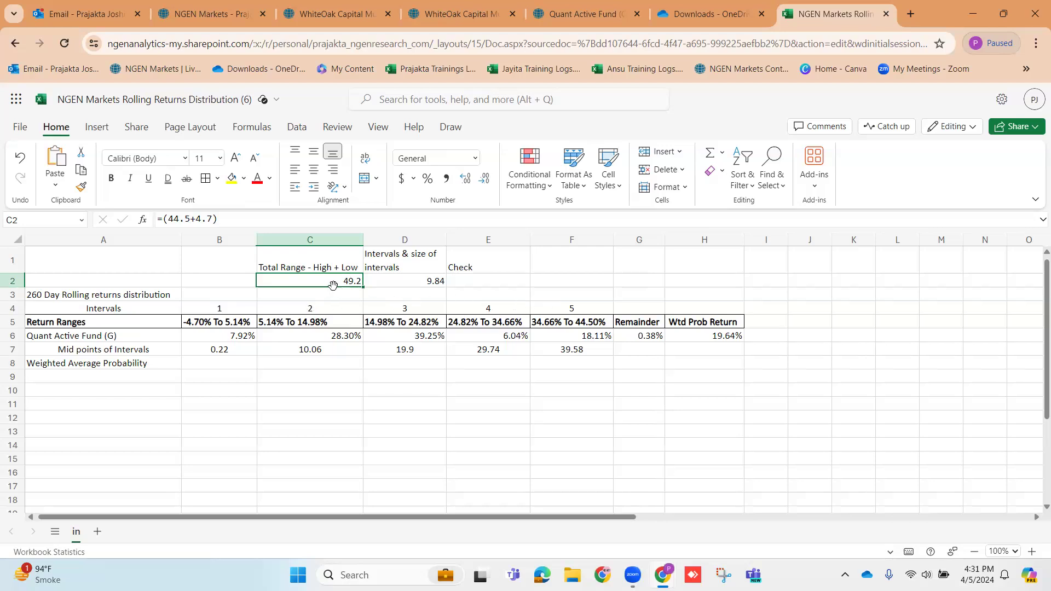
left_click(417, 285)
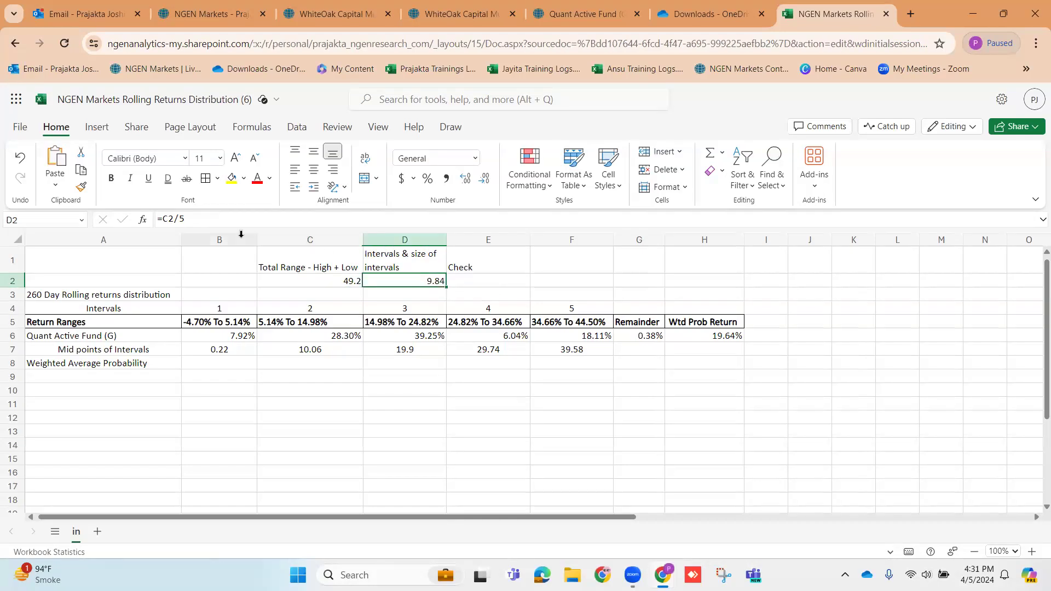
left_click(500, 290)
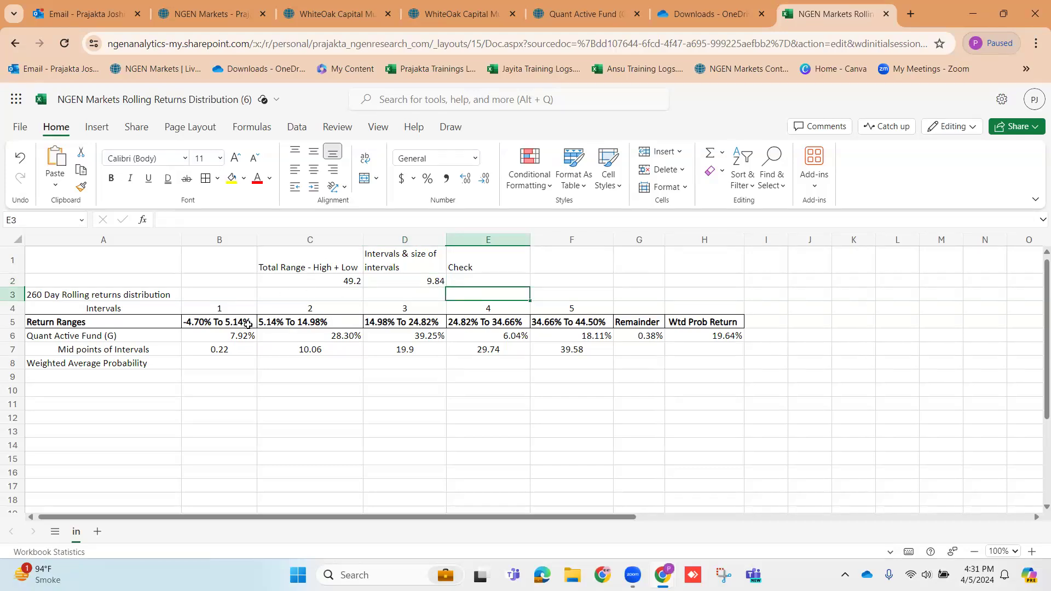
left_click(401, 282)
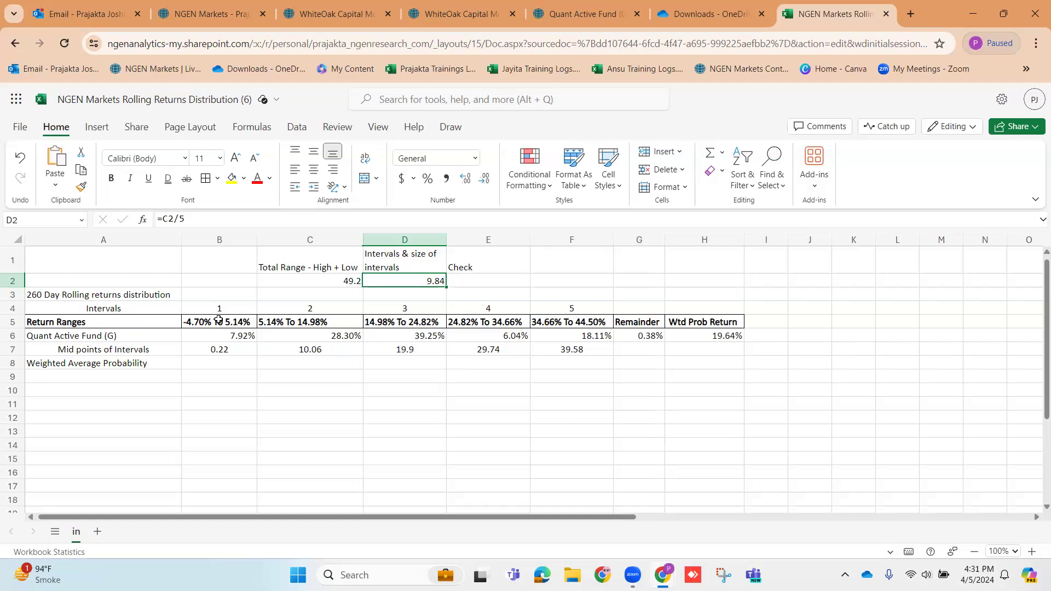
left_click(490, 279)
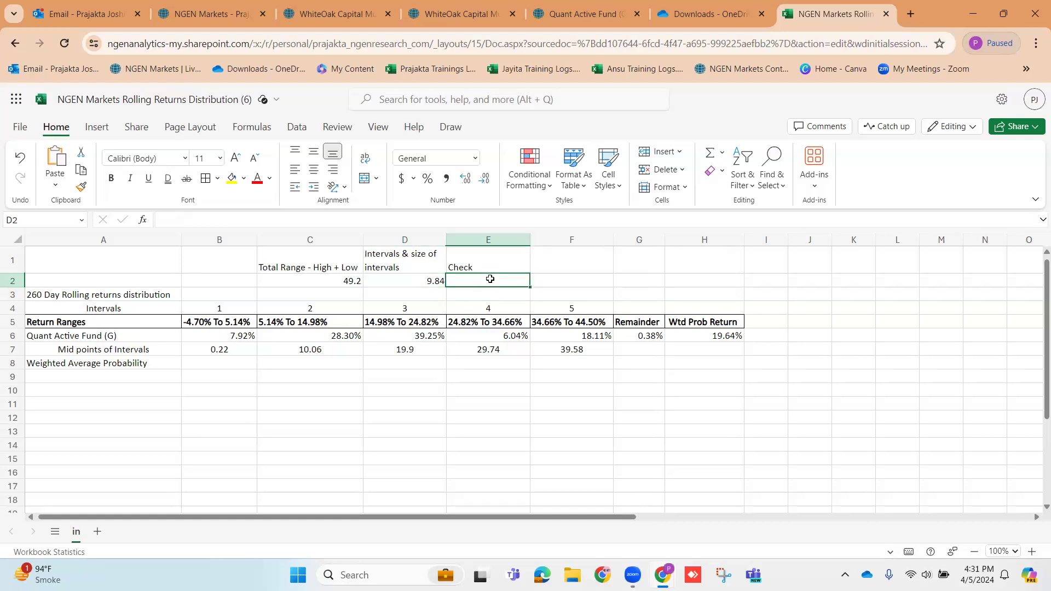
type("=5.14+")
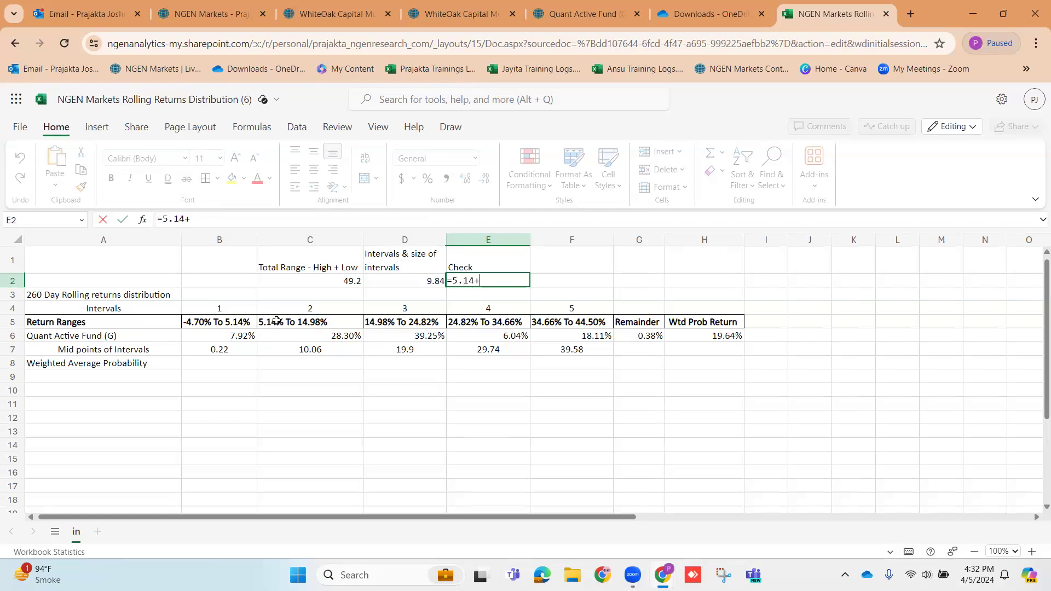
left_click(405, 282)
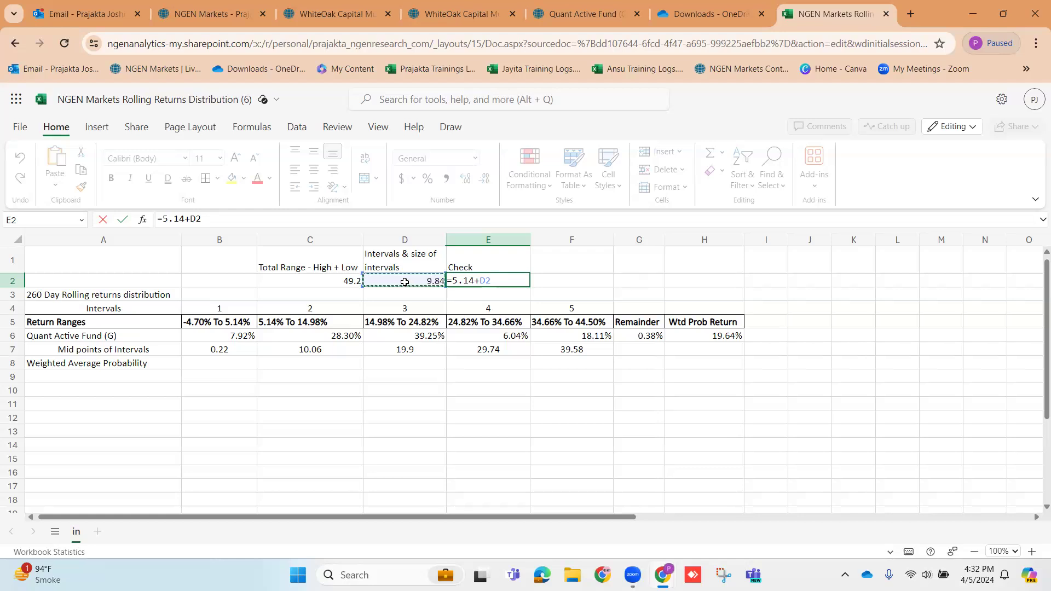
key("Return")
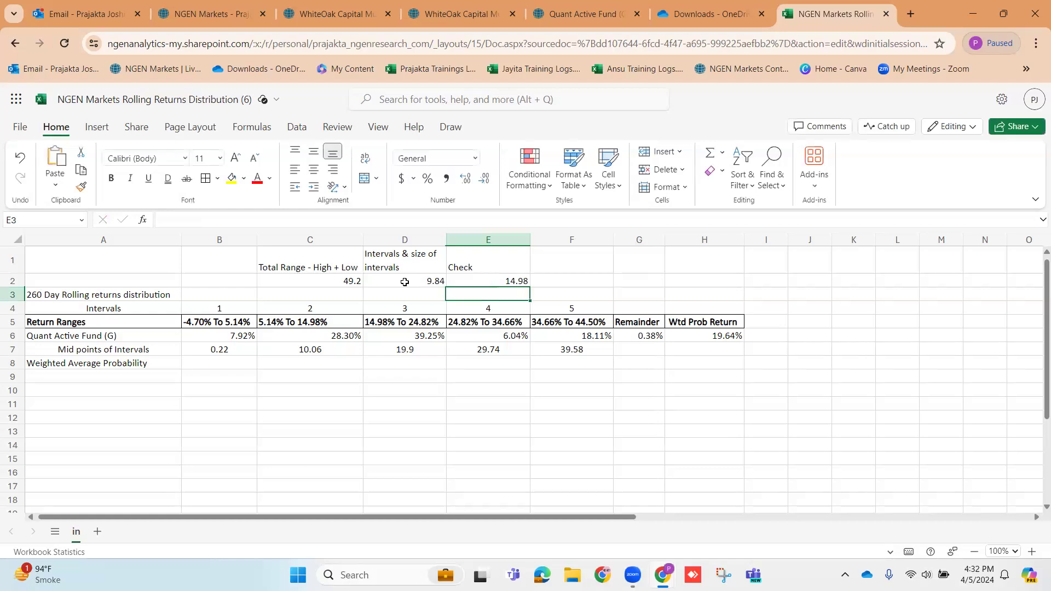
left_click(505, 280)
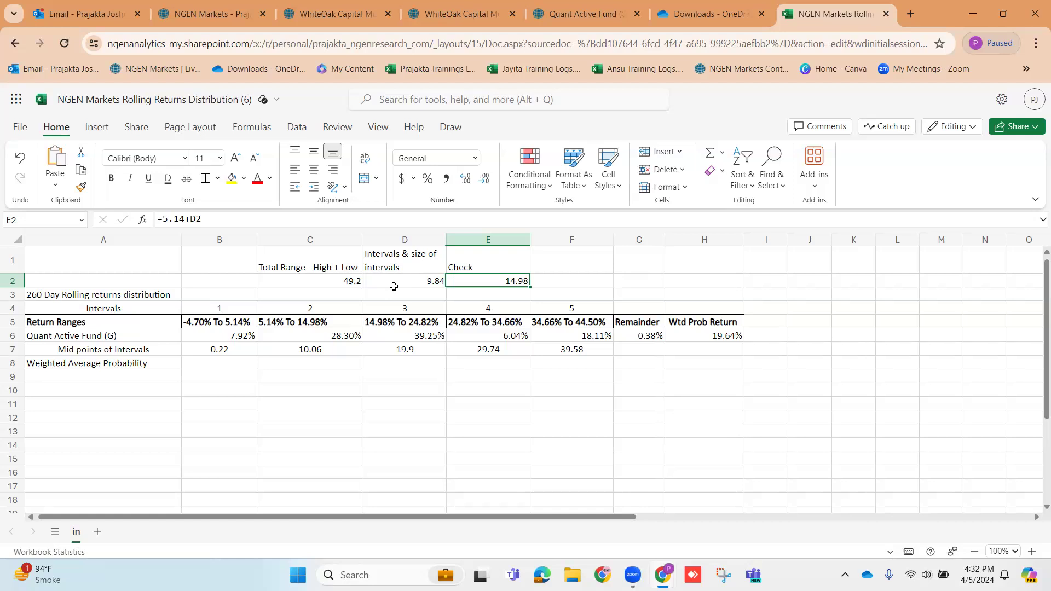
Review the first interval midpoint formulas and calculate the first interval's Weighted Average Probability in B8 with =B7*B6.
left_click(212, 333)
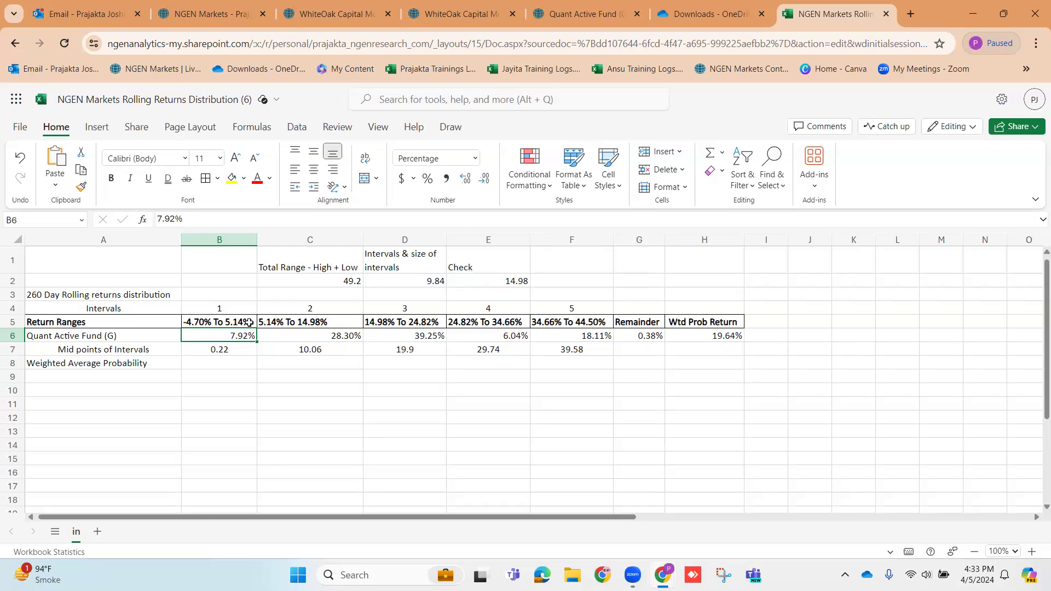
left_click(235, 347)
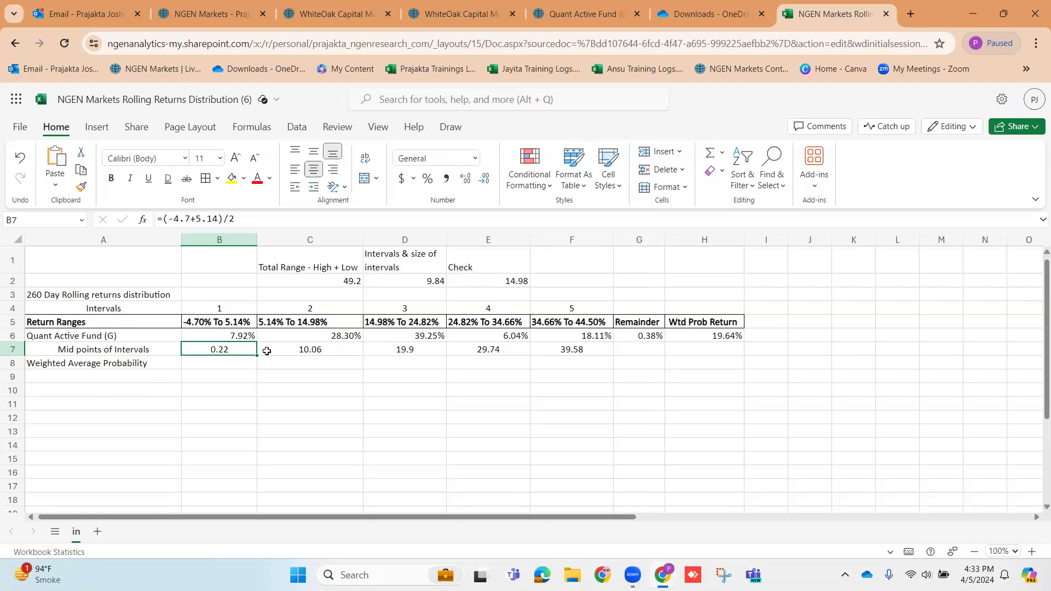
left_click(266, 351)
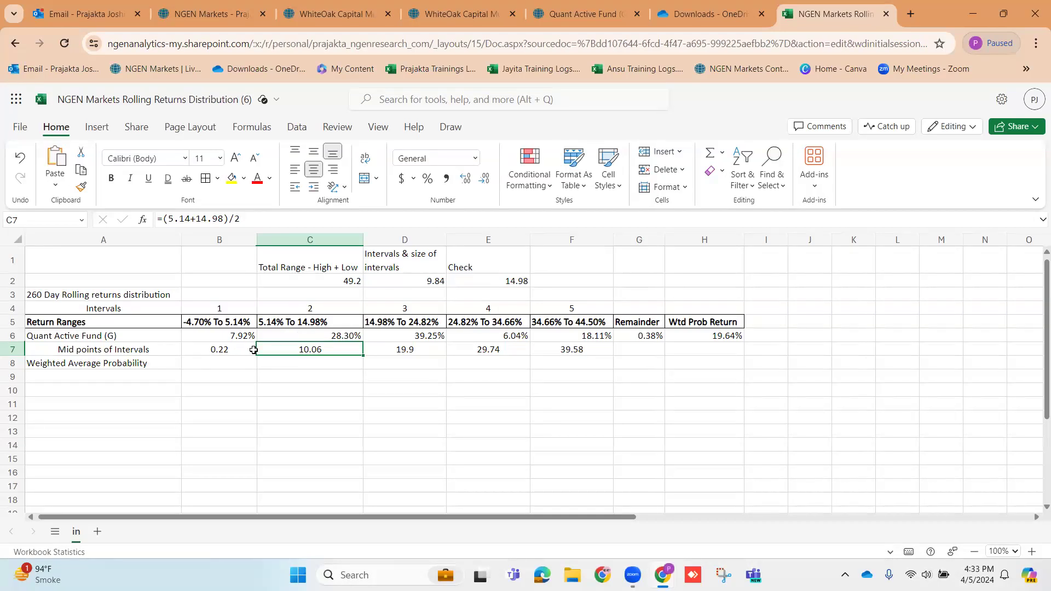
left_click(222, 363)
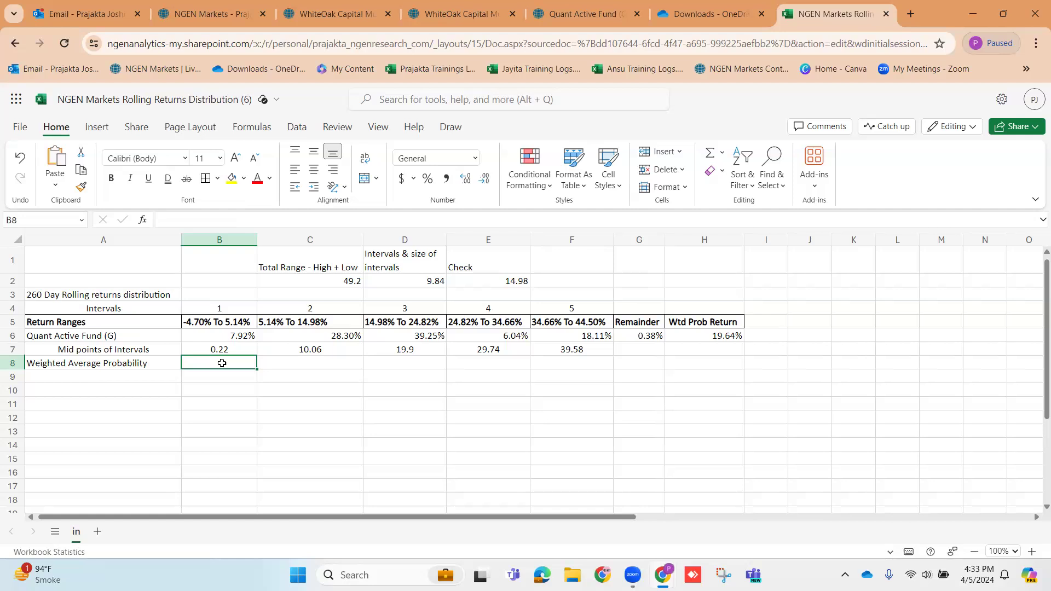
type("=")
left_click(211, 347)
type("*")
left_click(208, 335)
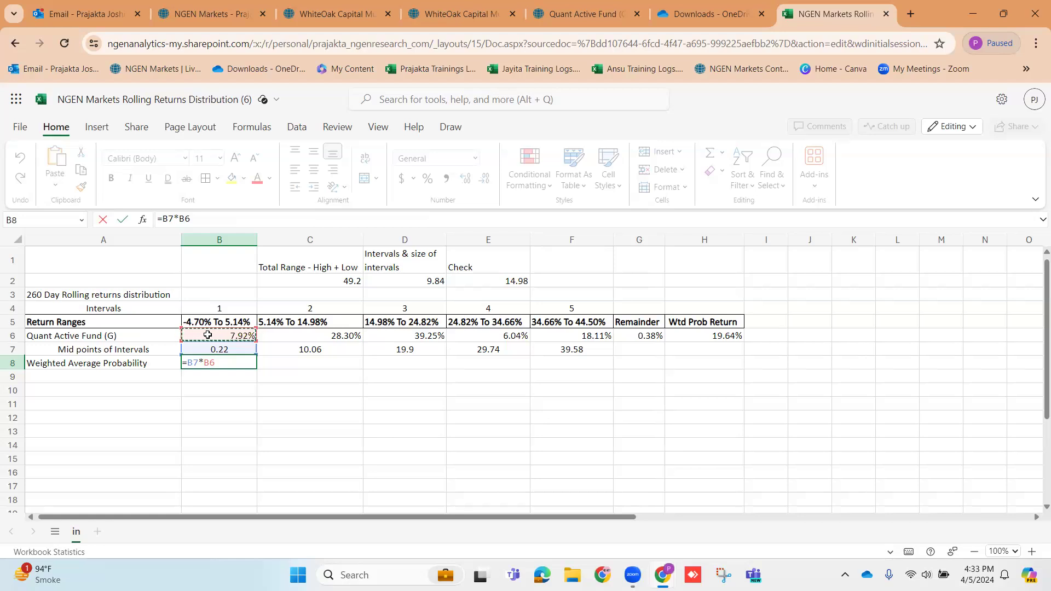
key("Return")
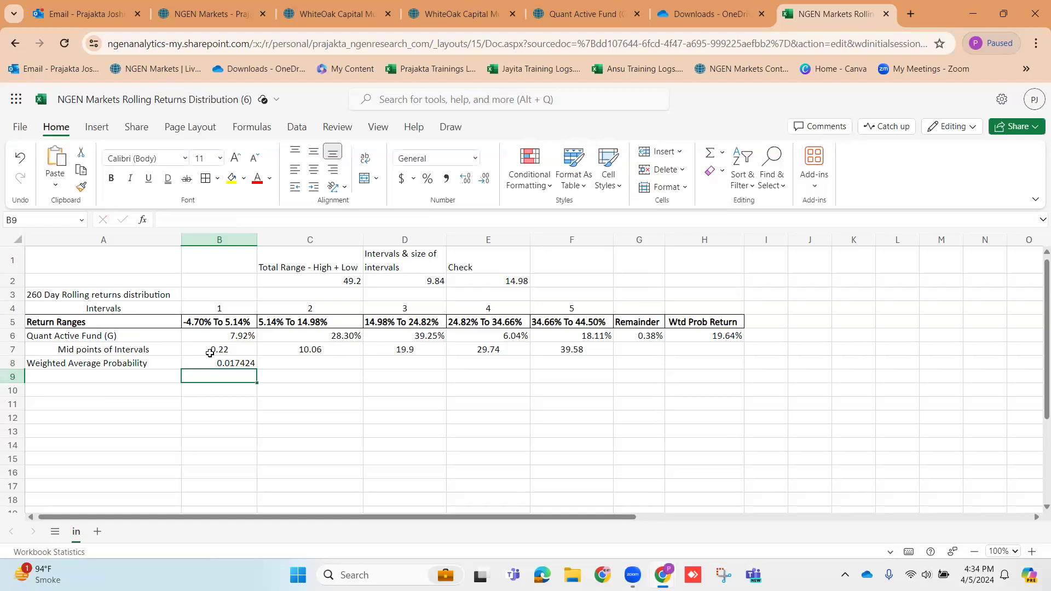
Fill the Weighted Average Probability formula from B8 across to F8 and check the fifth interval's formula against its midpoint.
left_click(222, 360)
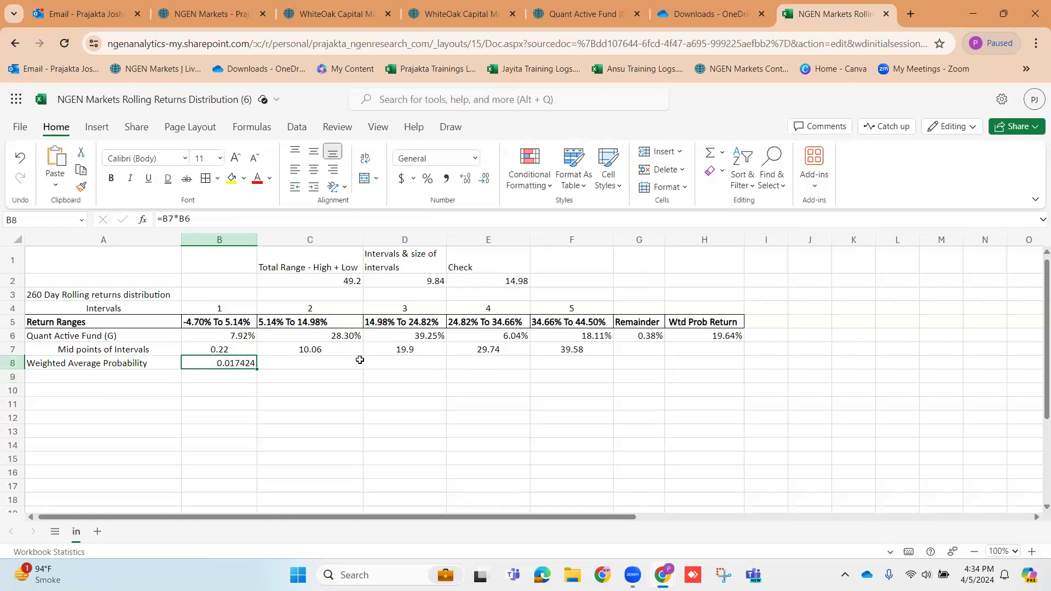
left_click_drag(257, 369, 573, 364)
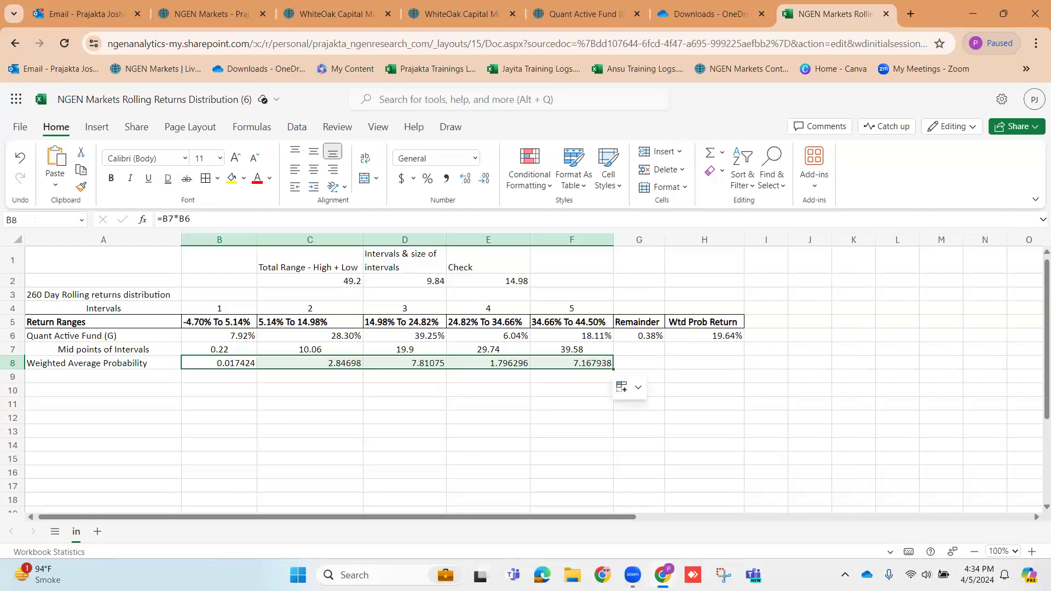
left_click(552, 349)
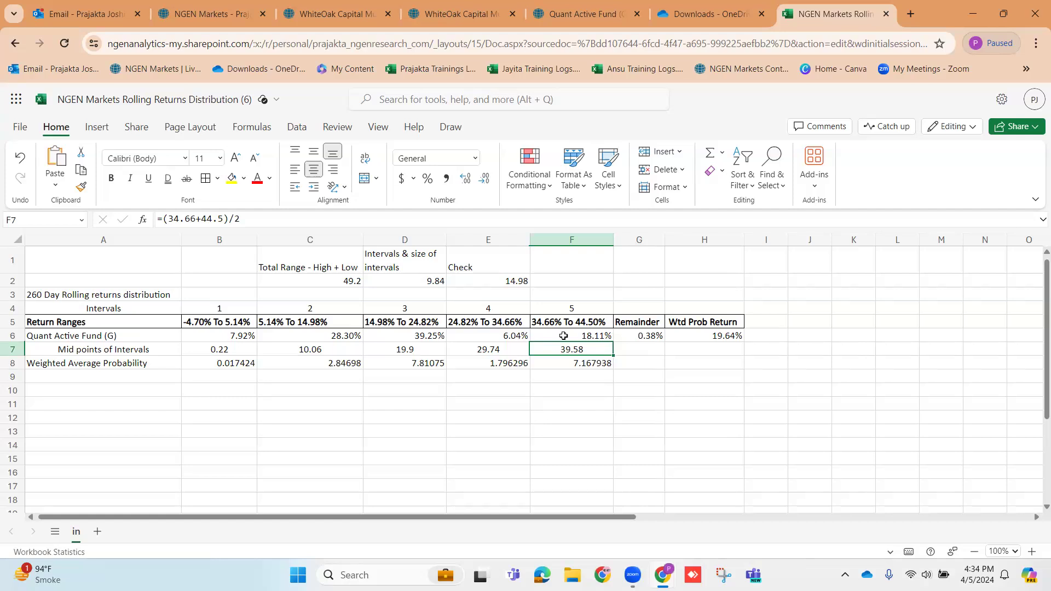
left_click(573, 362)
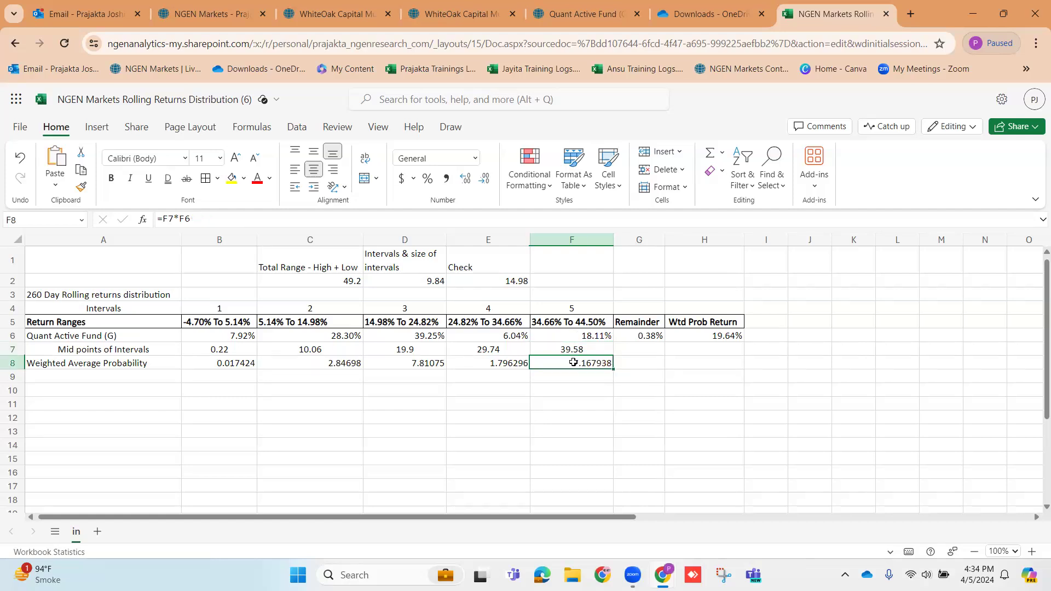
Total the weighted probabilities in H8 with =SUM(B8:F8) and compare the total with the fund's Wtd Prob Return.
left_click(690, 342)
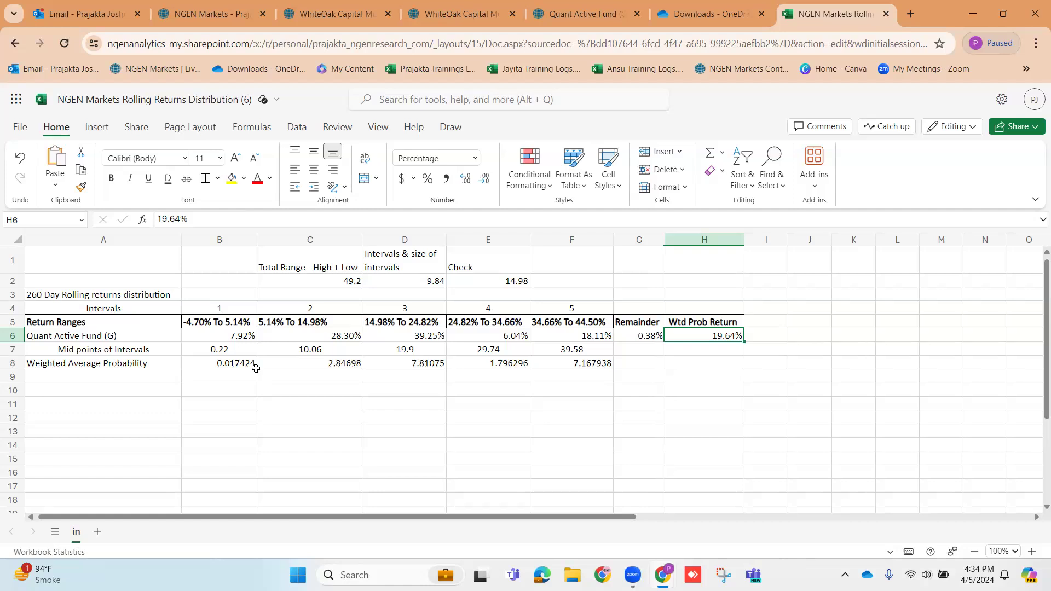
left_click(690, 364)
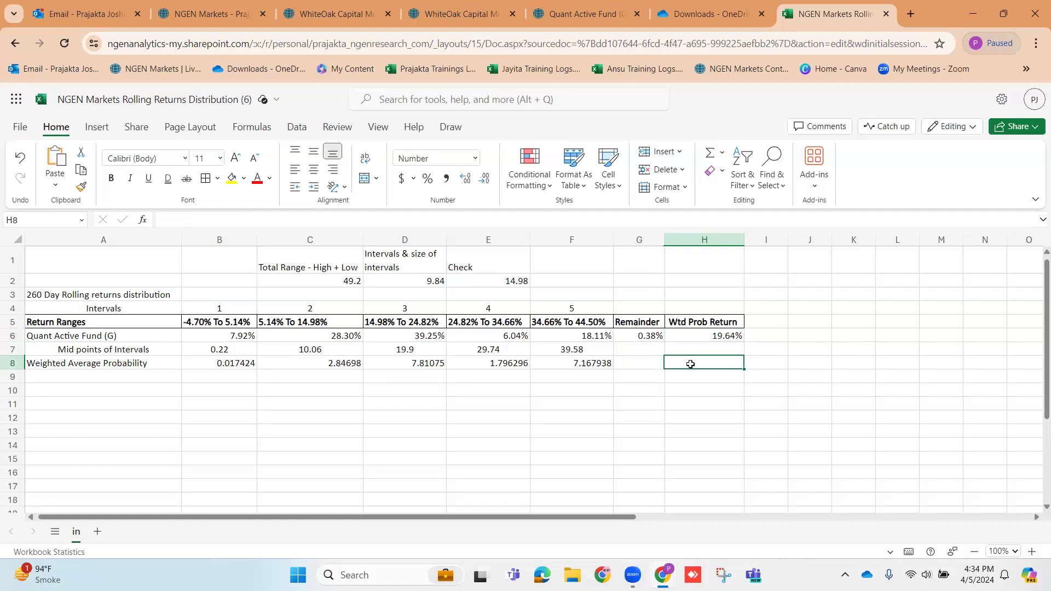
type("=")
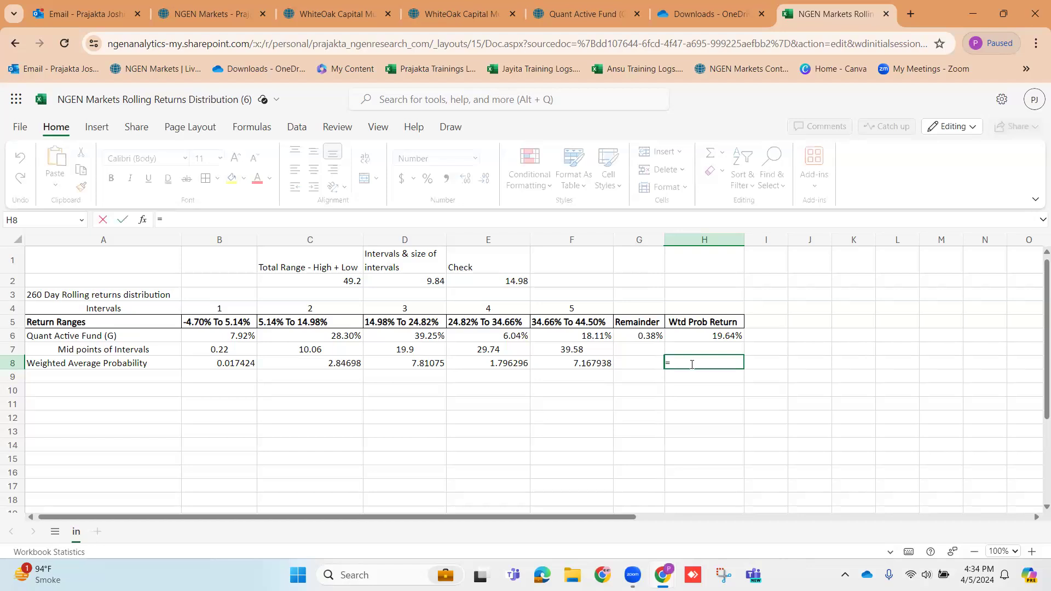
type("sum")
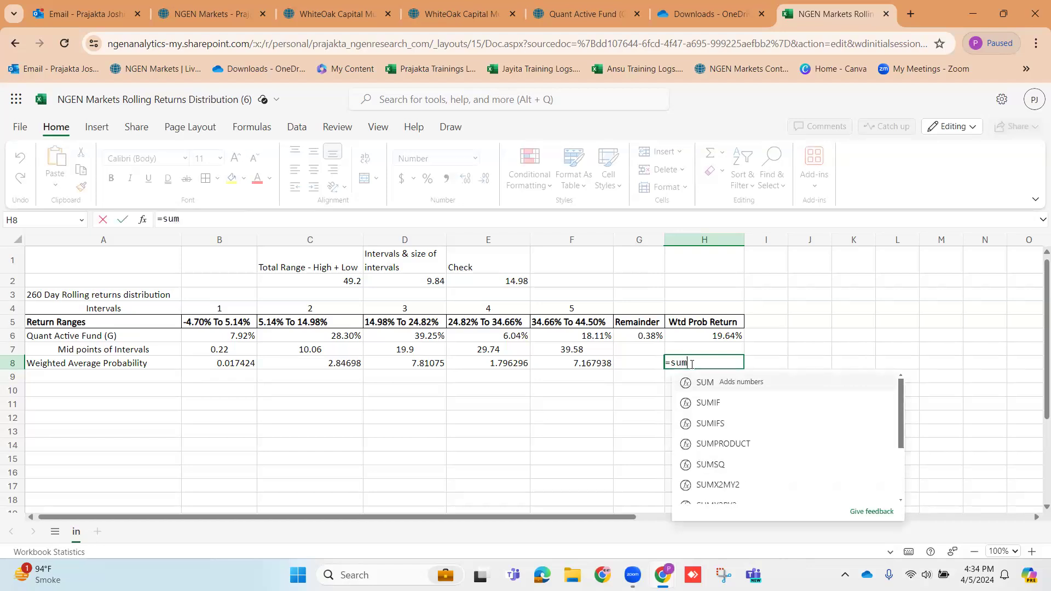
key("Tab")
left_click_drag(194, 365, 544, 362)
type(")")
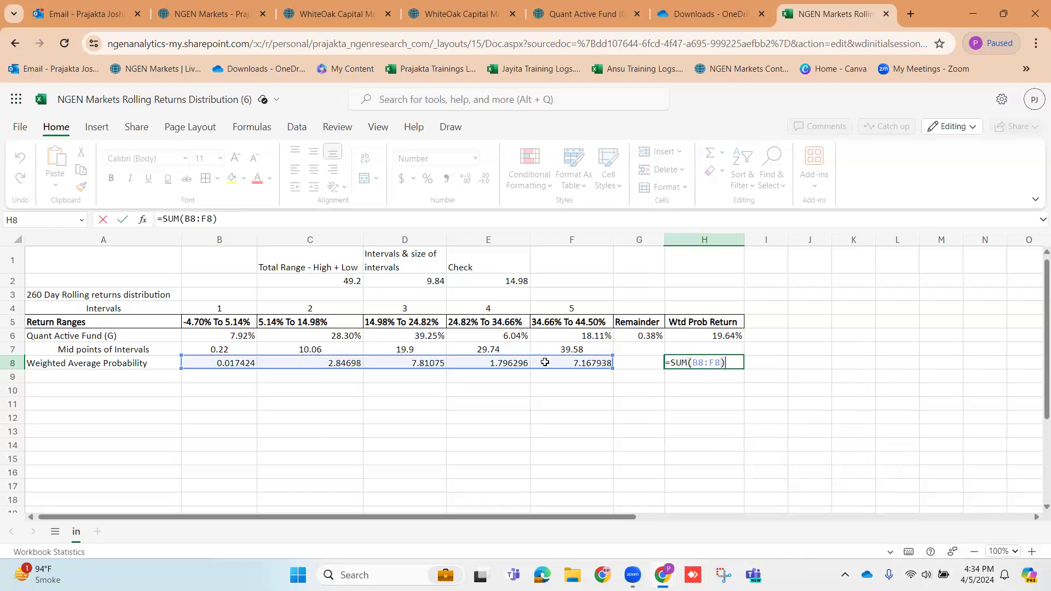
key("Return")
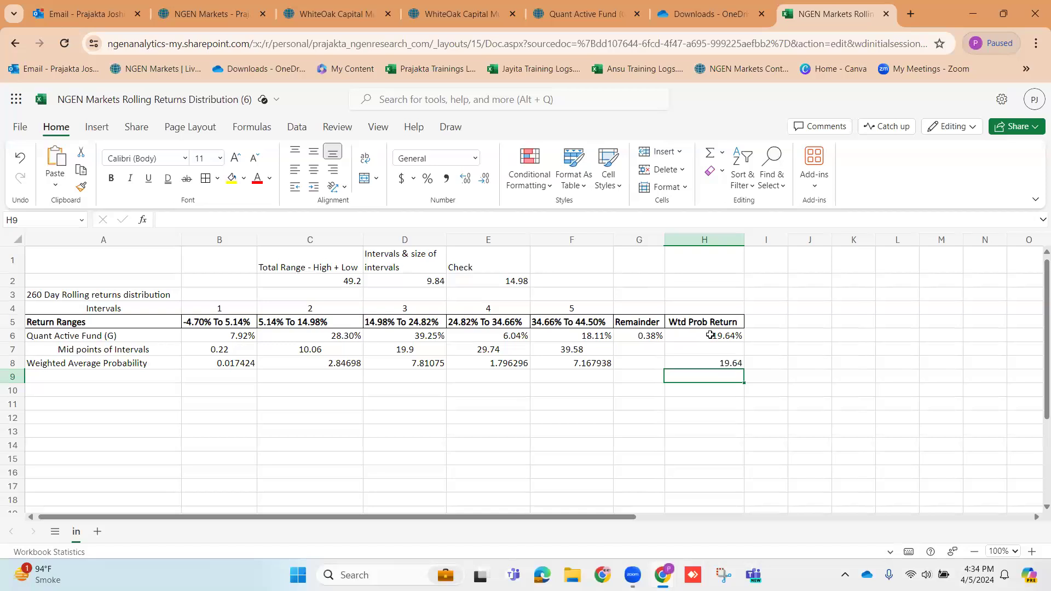
left_click(710, 364)
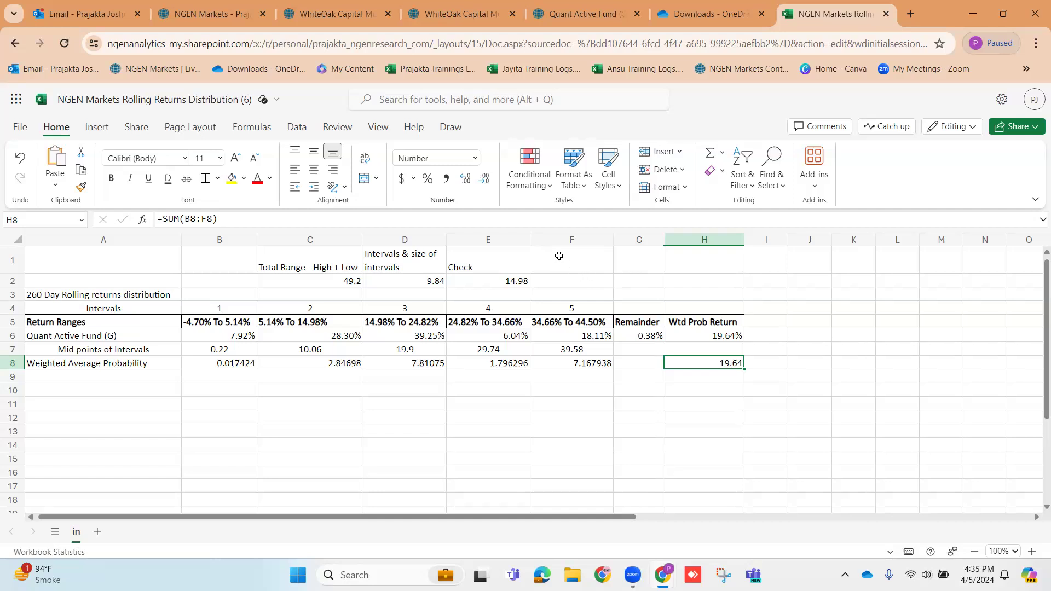
Return to the NGEN Markets comparison page and look through the start years offered for the rolling returns analysis.
left_click(367, 14)
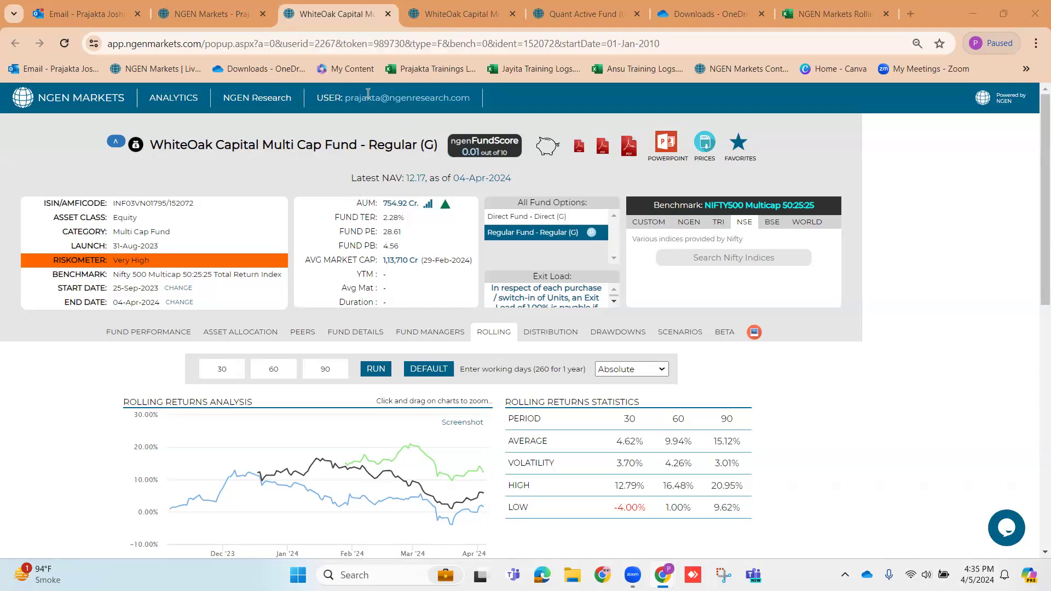
left_click(245, 18)
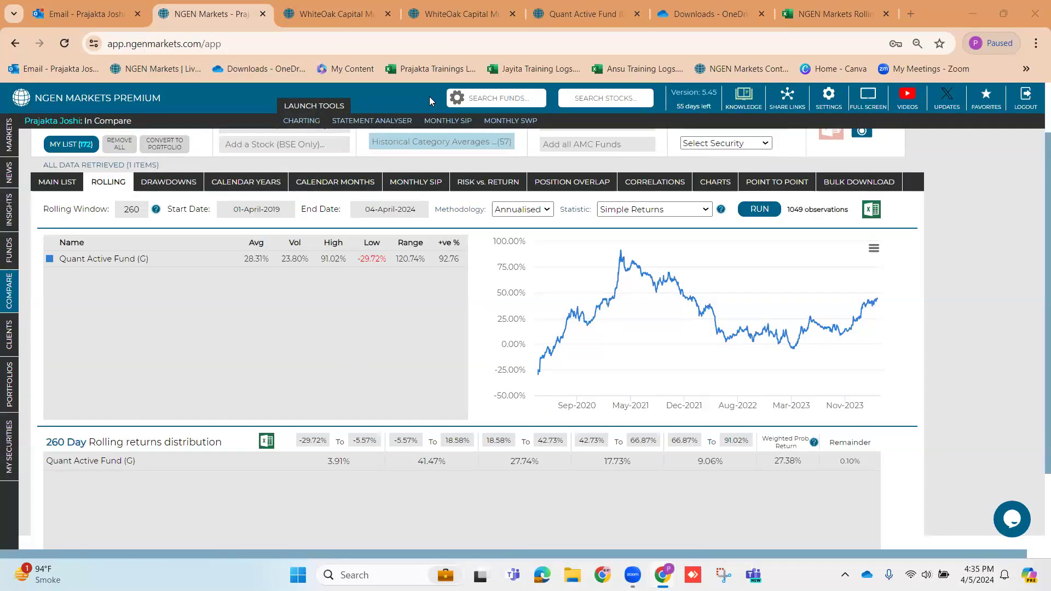
left_click(277, 212)
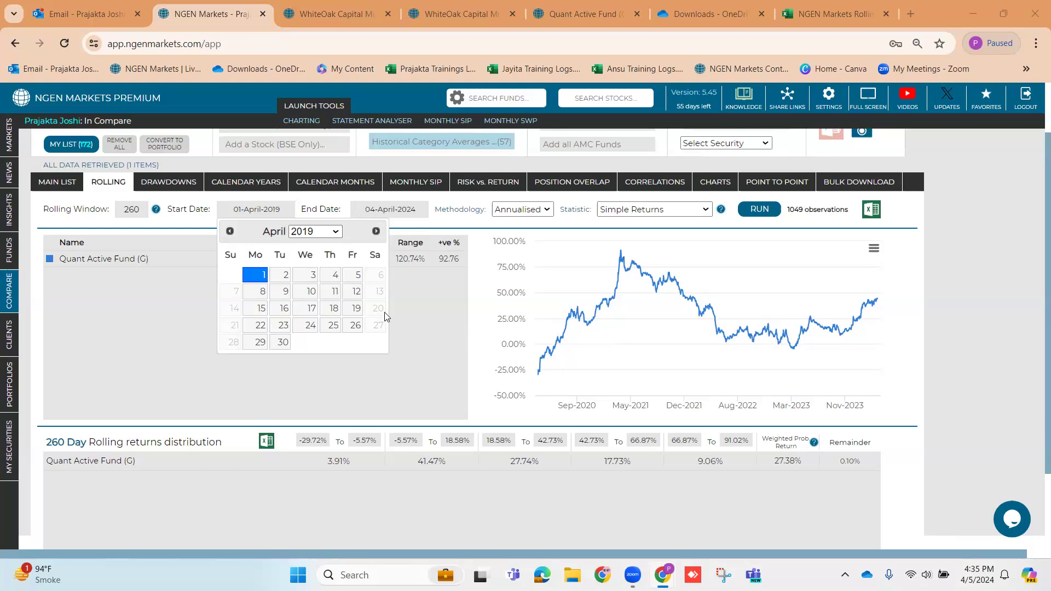
left_click(448, 321)
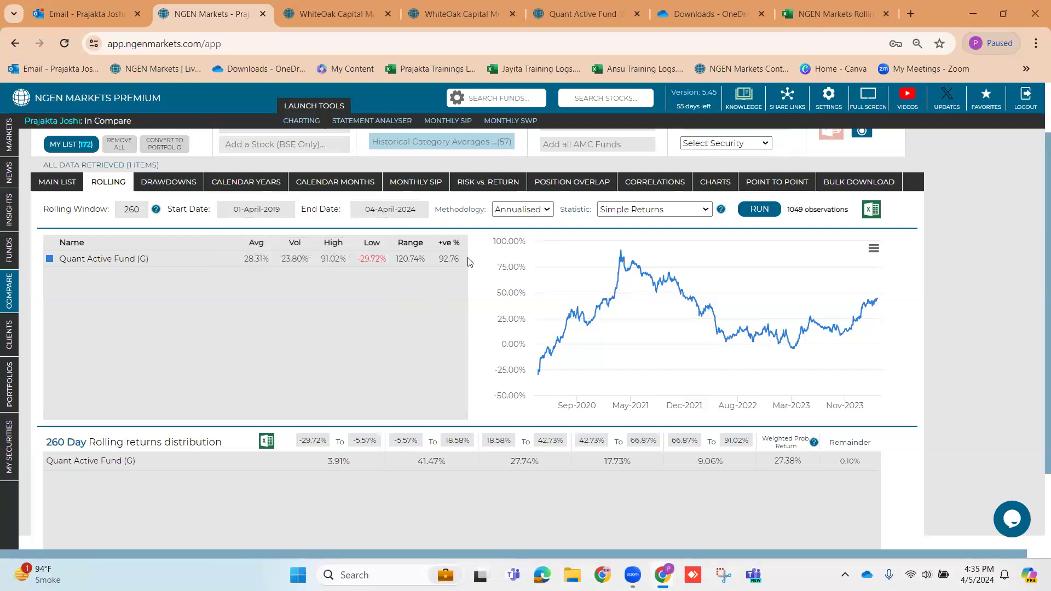
left_click(257, 207)
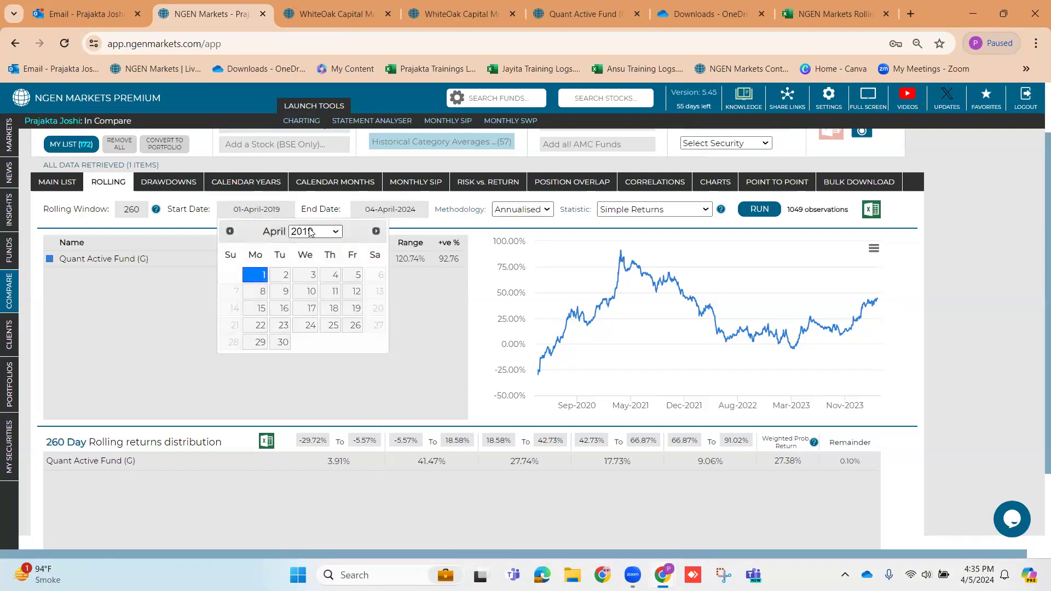
left_click(315, 231)
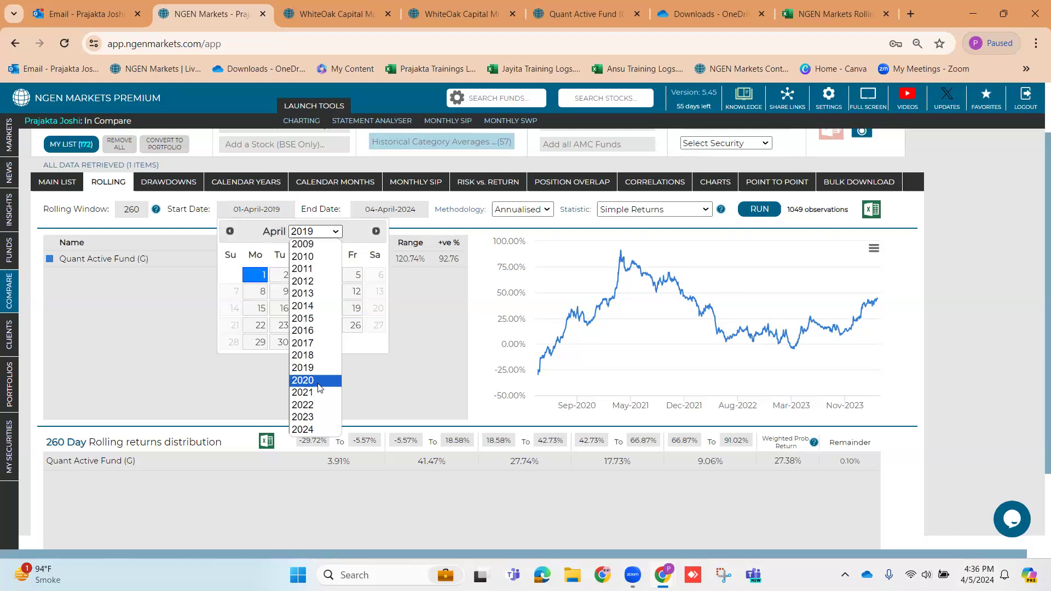
left_click(421, 97)
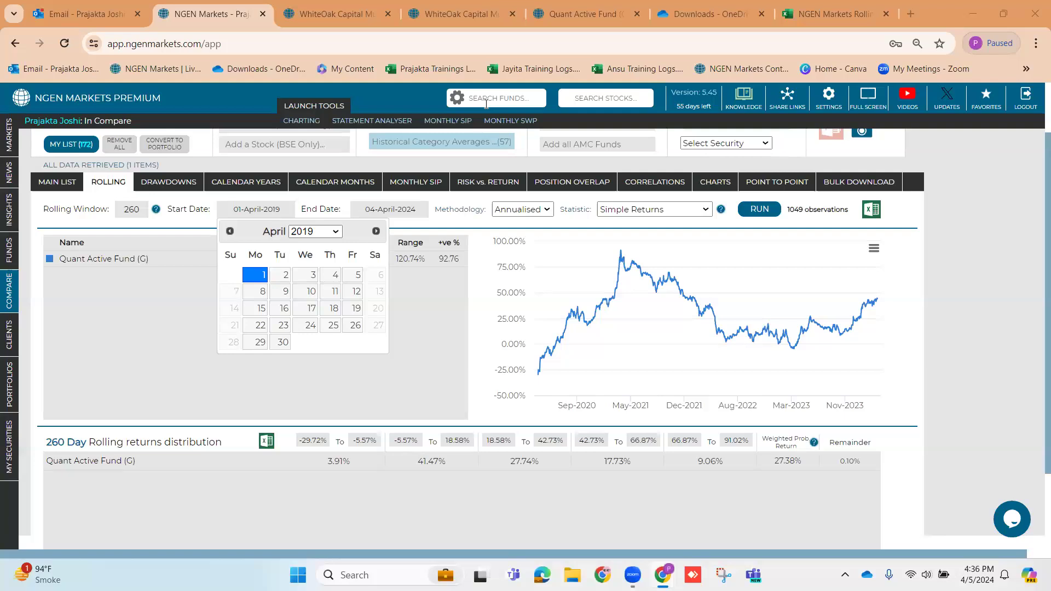
left_click(424, 311)
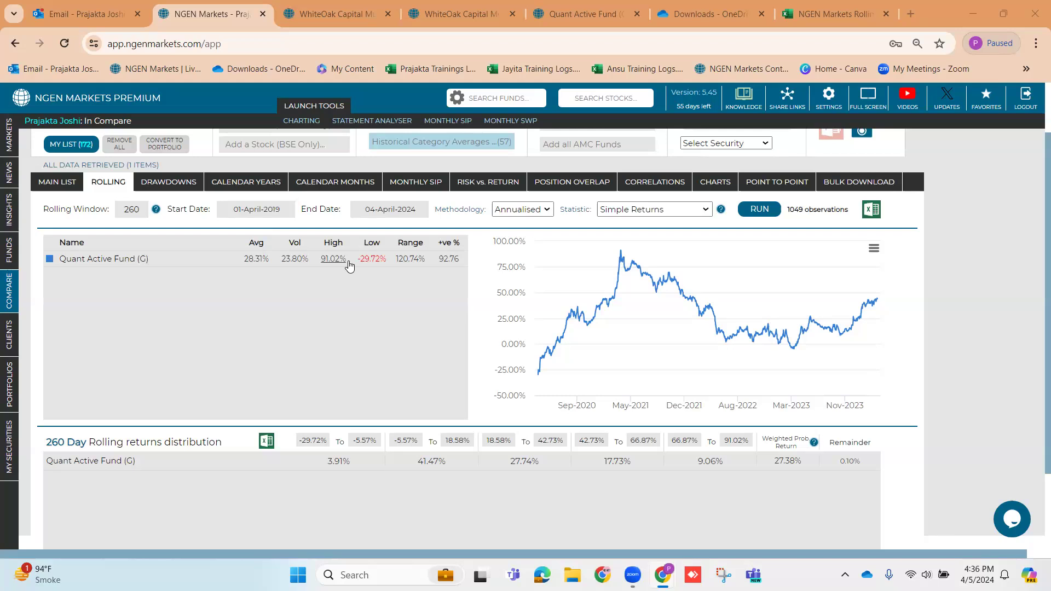
Check Quant Active Fund (G) in the main comparison list and return to its rolling returns analysis.
left_click(60, 186)
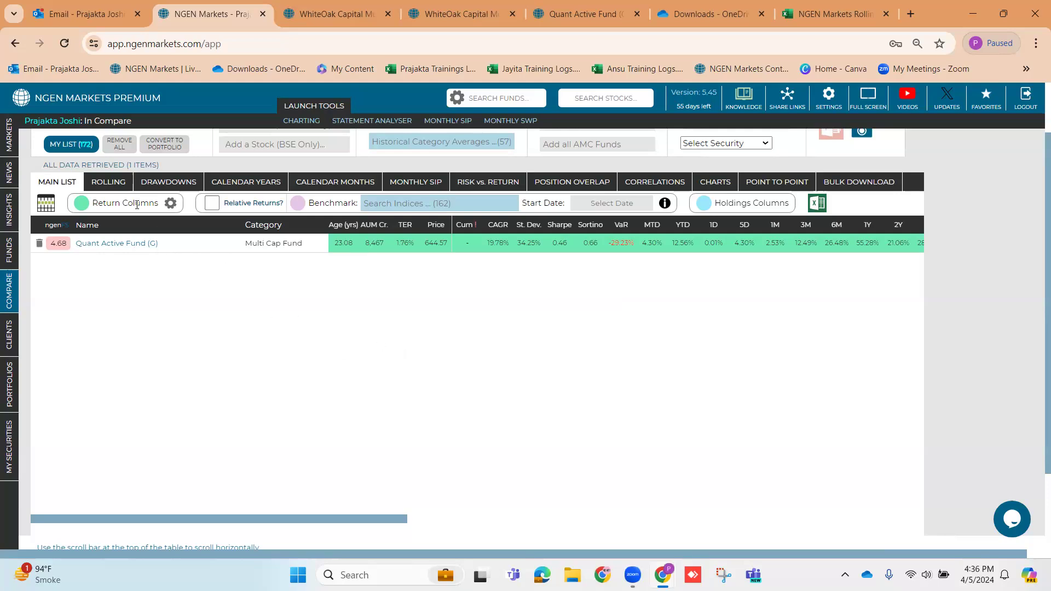
left_click(109, 182)
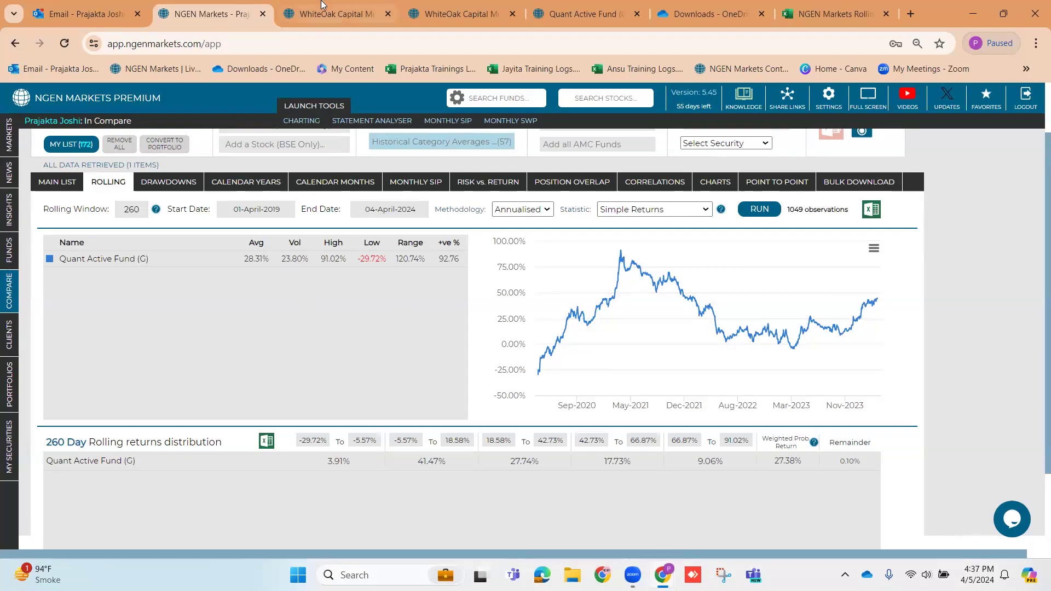
Show only the 260 Rolling series in Quant Active Fund (G)'s own rolling chart and examine the 260-day volatility.
left_click(597, 12)
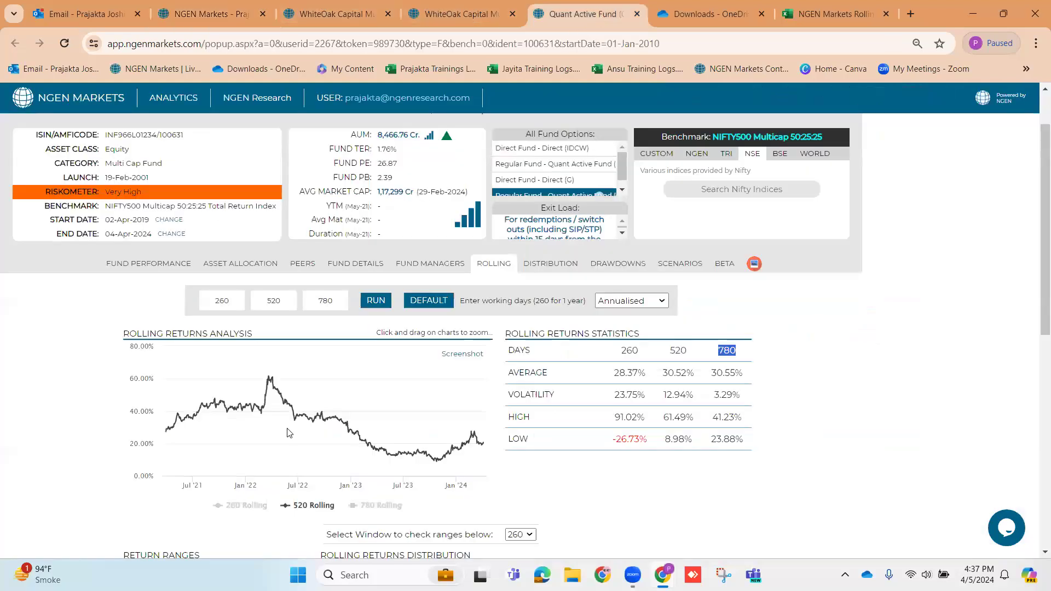
left_click(306, 505)
left_click(241, 506)
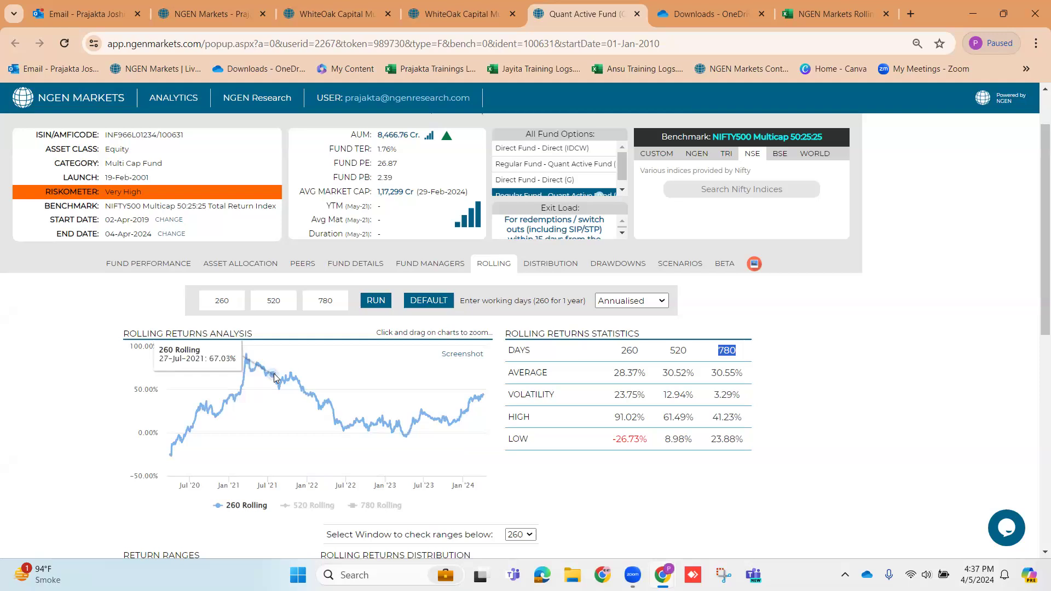
left_click(617, 395)
double_click(617, 395)
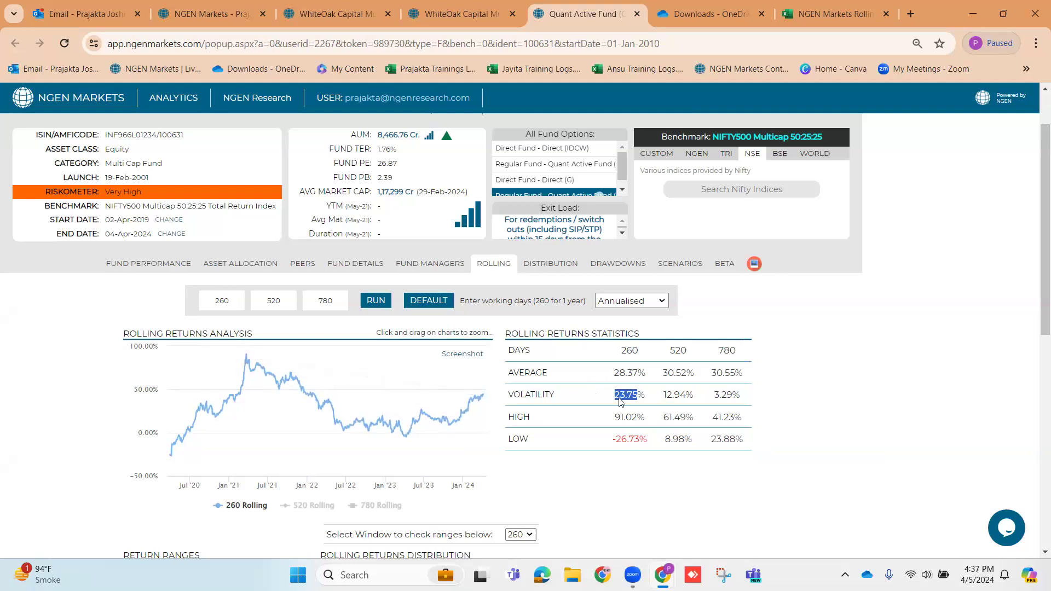
scroll(604, 387, "up", 2)
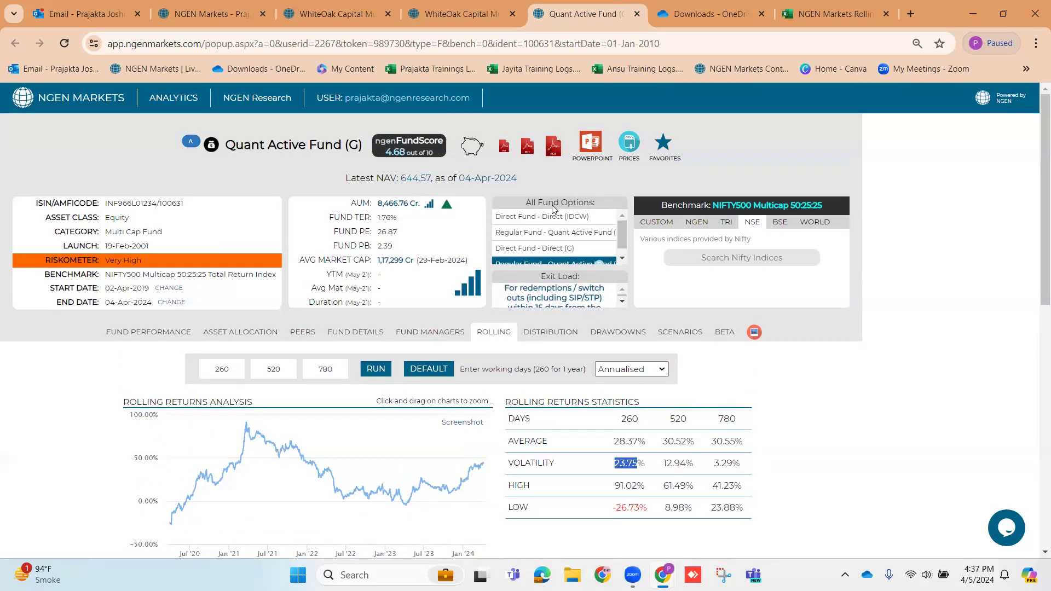
left_click(528, 146)
On the comparison page, set the rolling analysis start date to 04-April-2019 and run it.
left_click(211, 6)
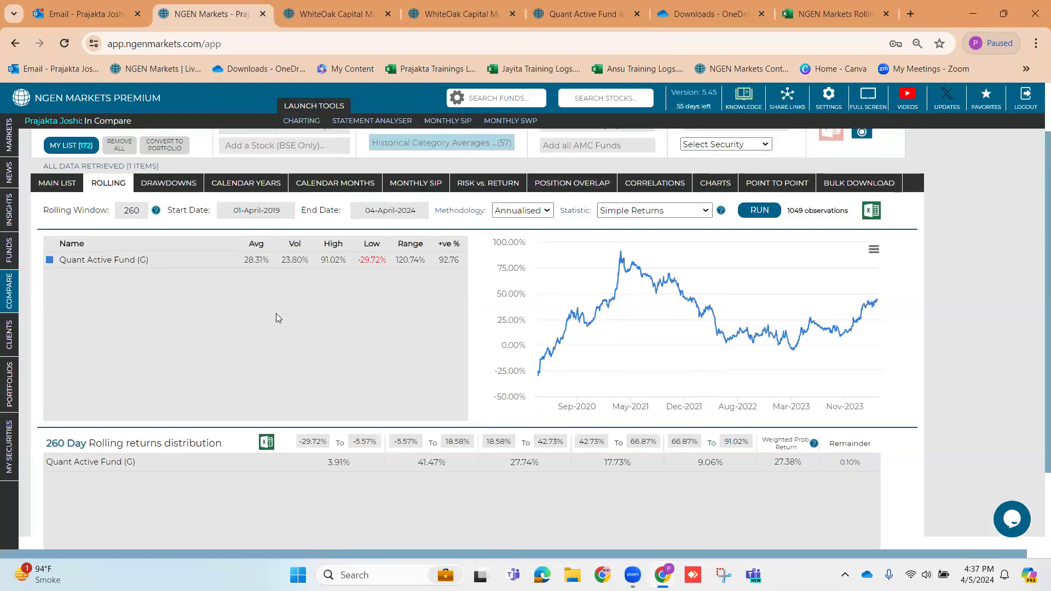
left_click(275, 282)
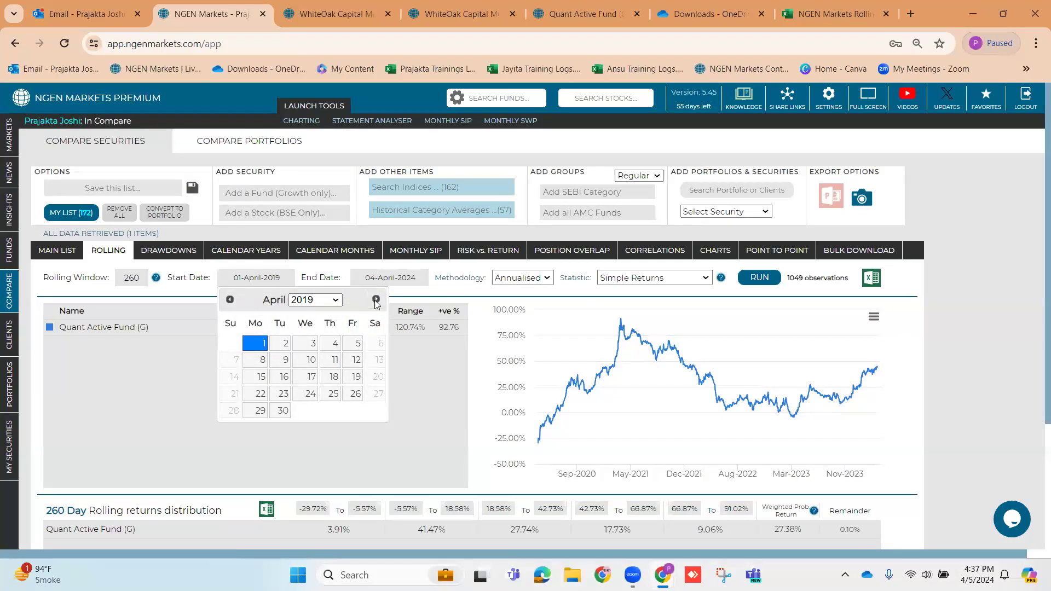
left_click(333, 344)
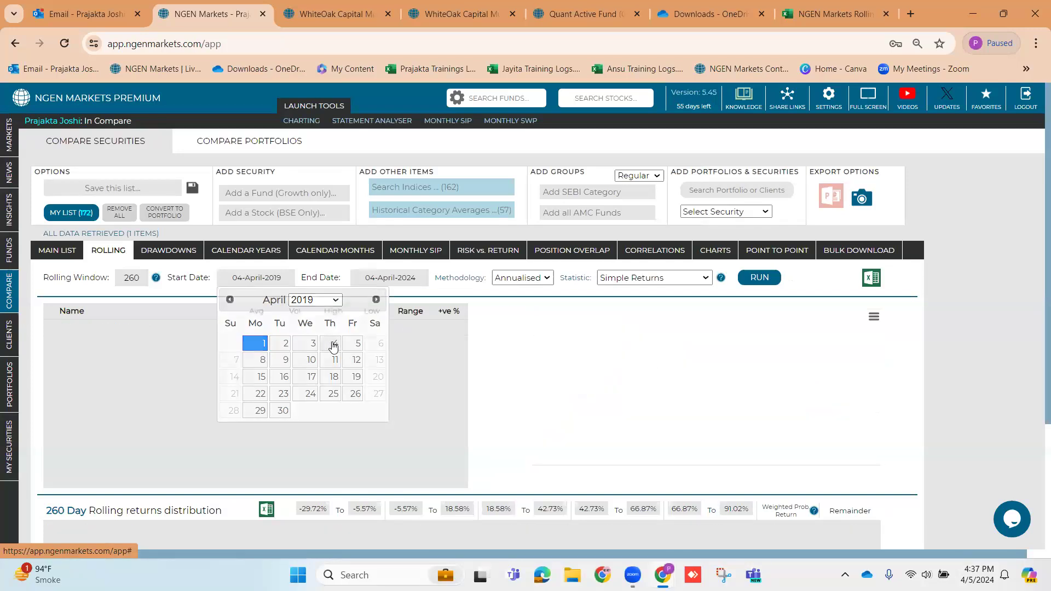
left_click(756, 279)
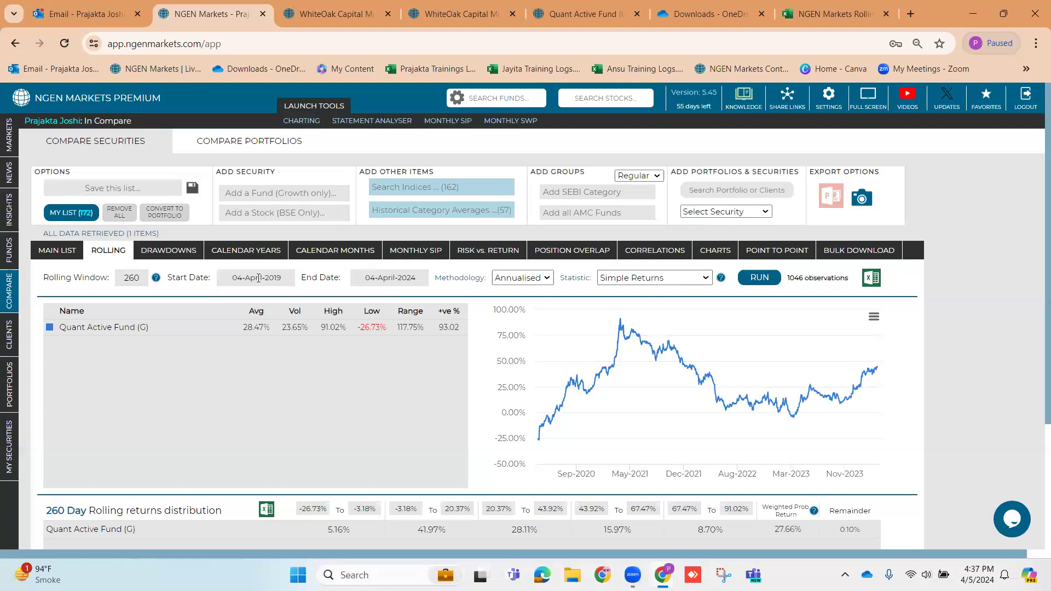
Set the rolling analysis start date to 01-April-2021 and run it for Quant Active Fund (G).
left_click(259, 278)
left_click(309, 300)
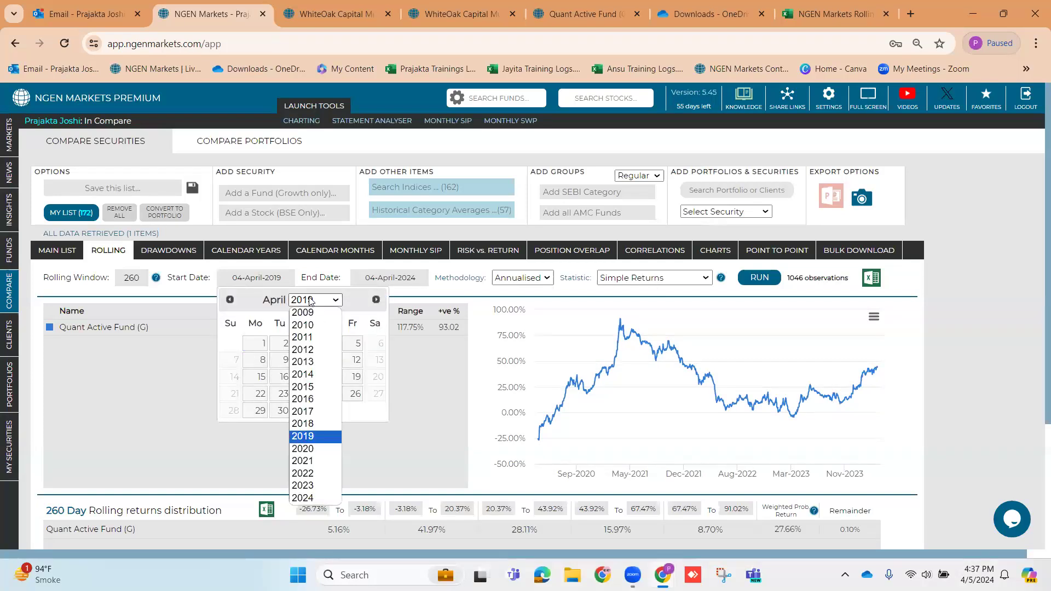
left_click(304, 460)
left_click(335, 344)
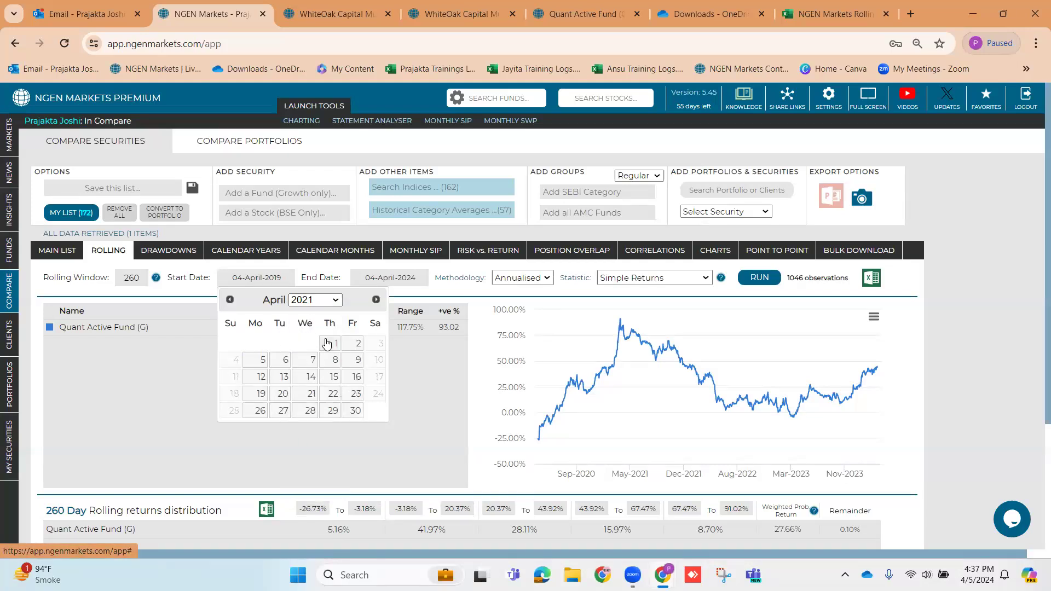
left_click(758, 278)
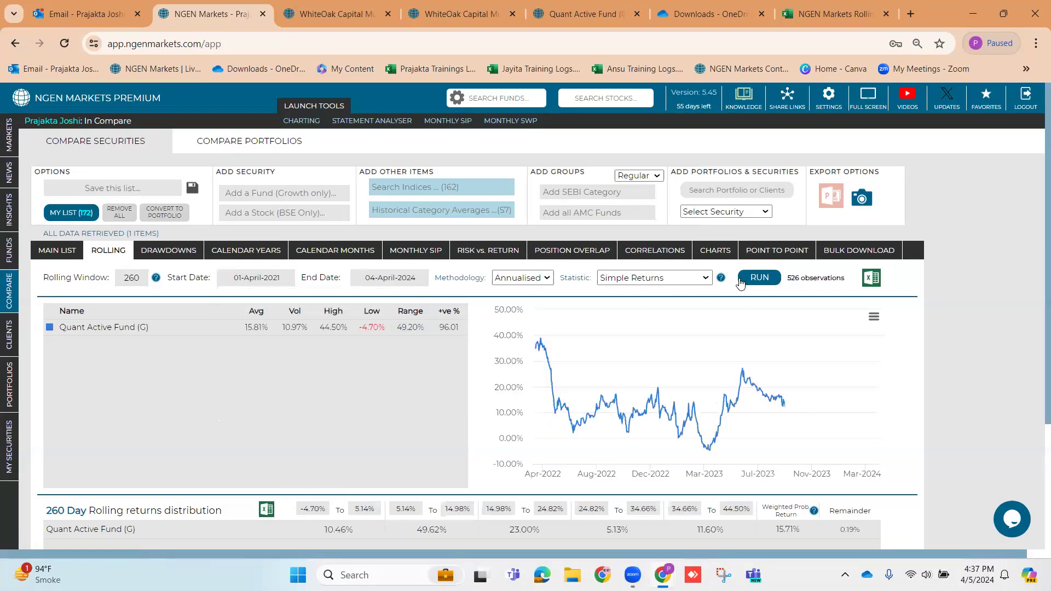
Examine the recalculated rolling statistics and 260-day distribution, comparing them with the Quant Active Fund (G) figures in the Excel workbook.
scroll(407, 335, "down", 1)
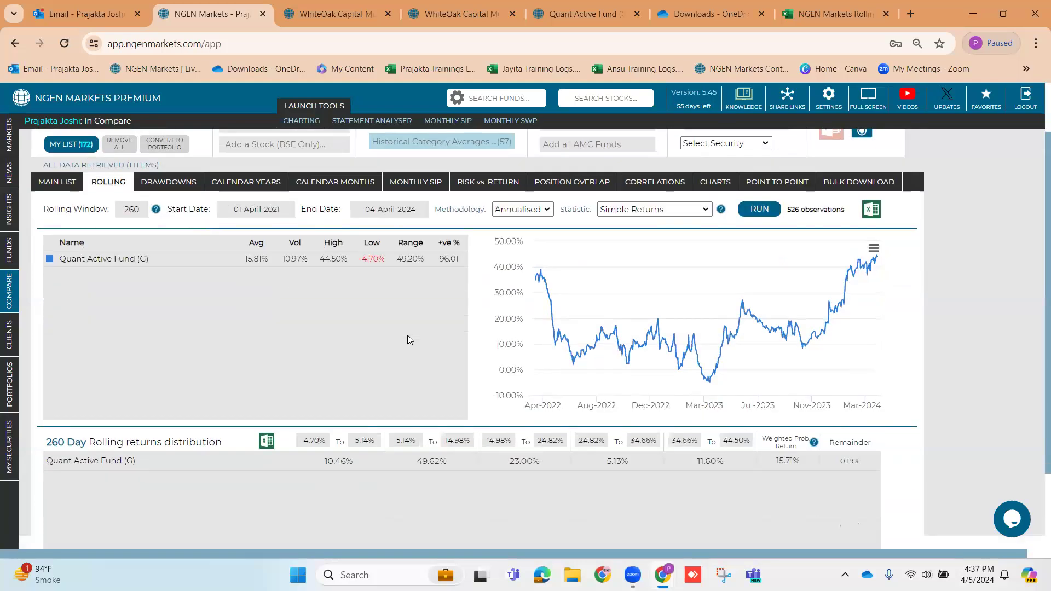
scroll(407, 335, "up", 1)
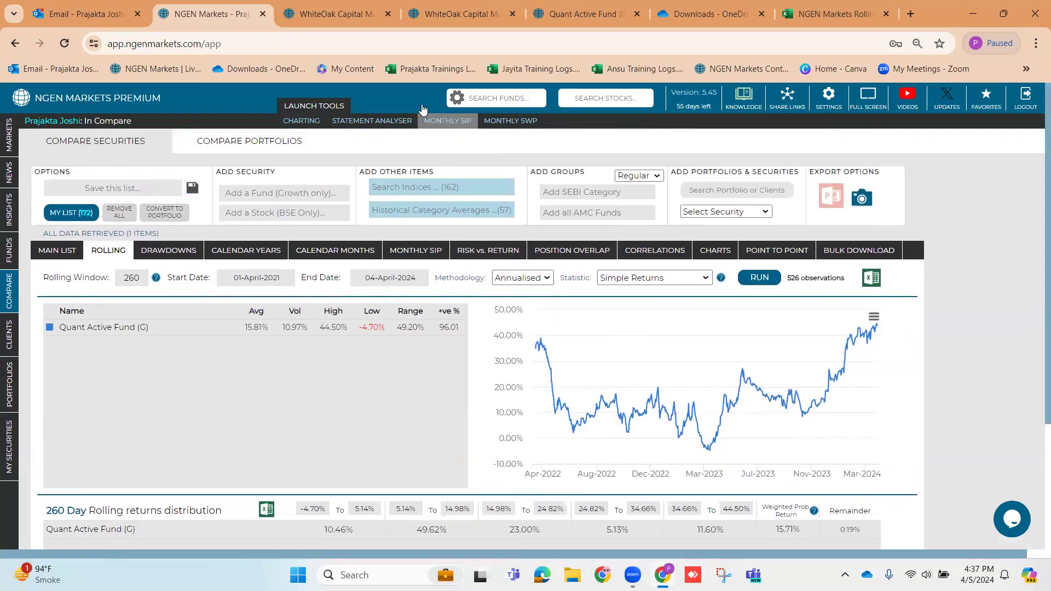
left_click(422, 110)
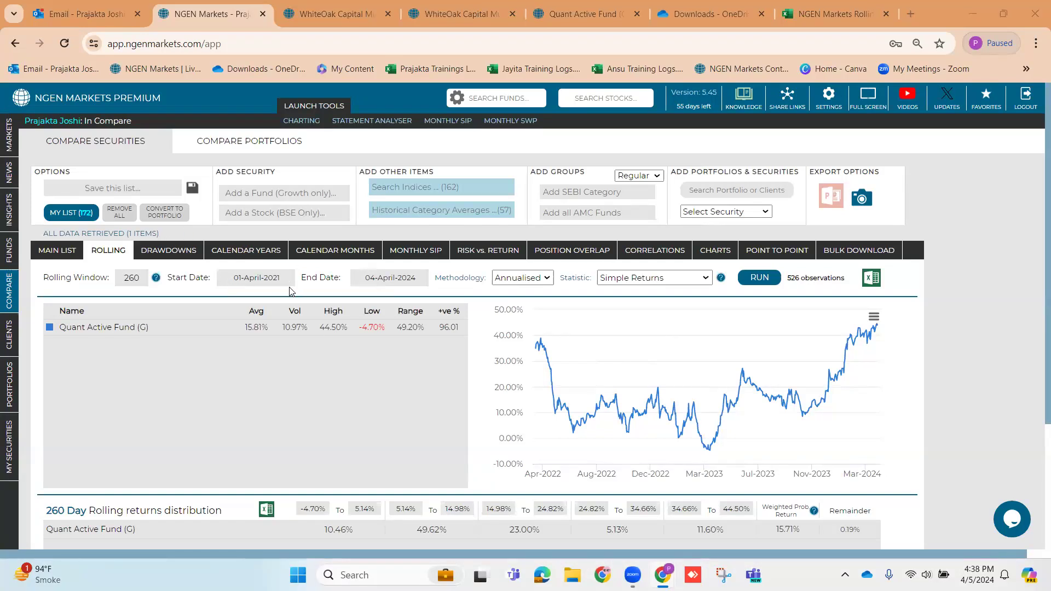
scroll(327, 335, "down", 3)
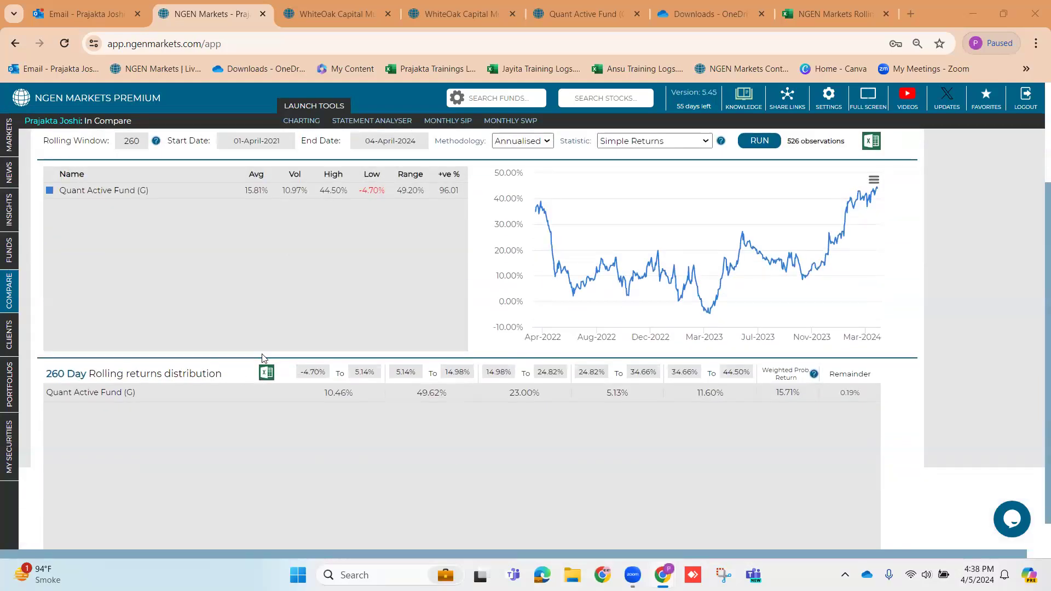
scroll(266, 368, "up", 3)
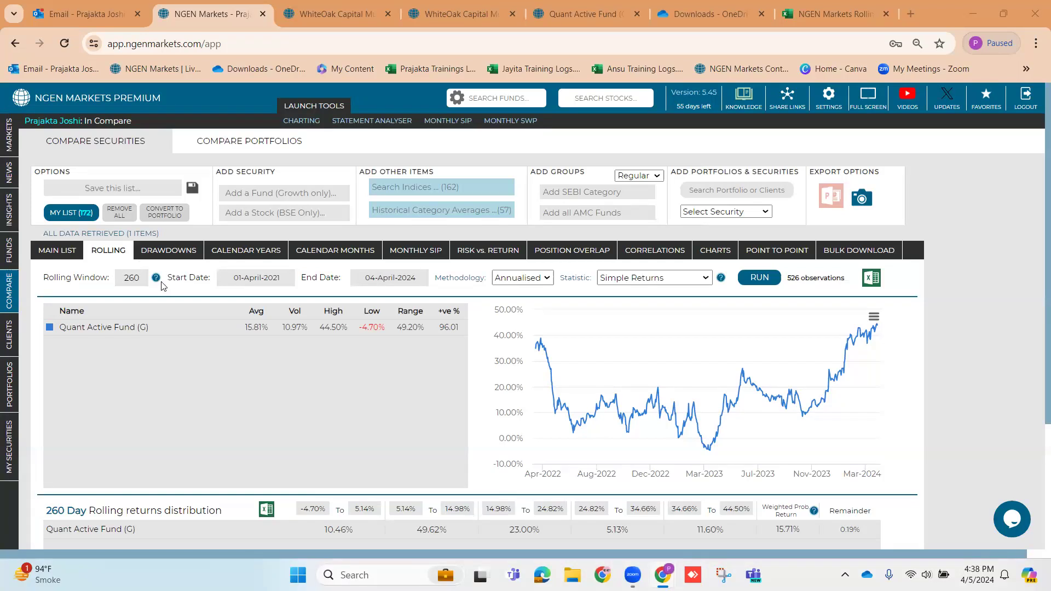
scroll(361, 396, "down", 3)
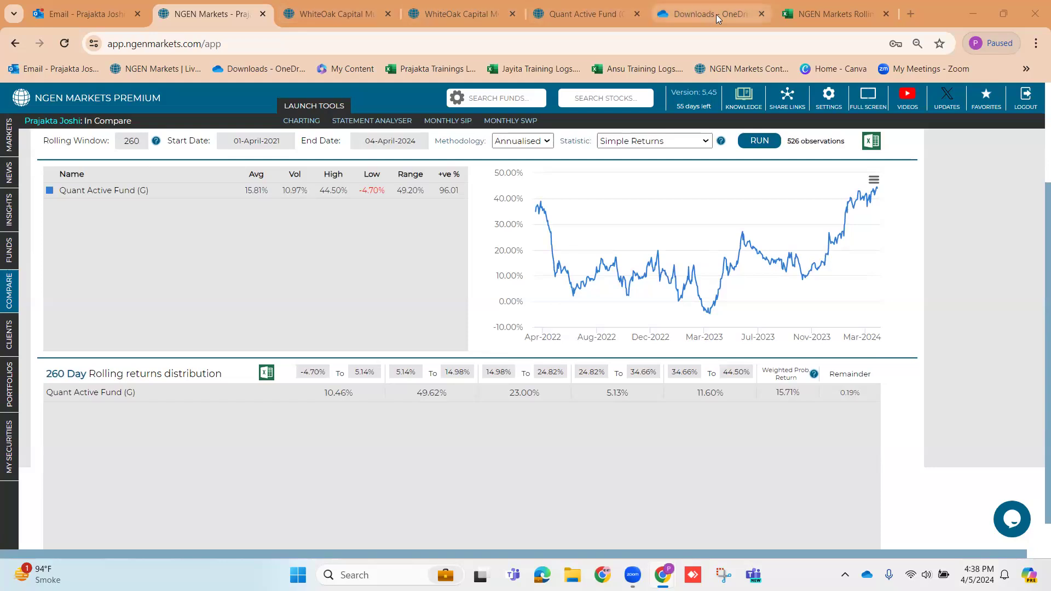
left_click(826, 14)
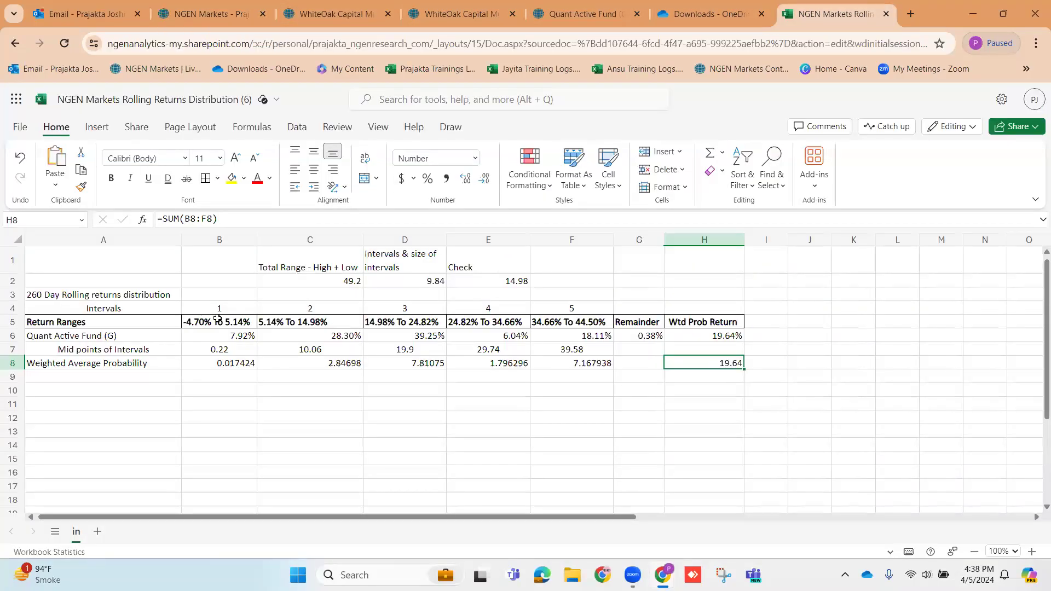
left_click(212, 6)
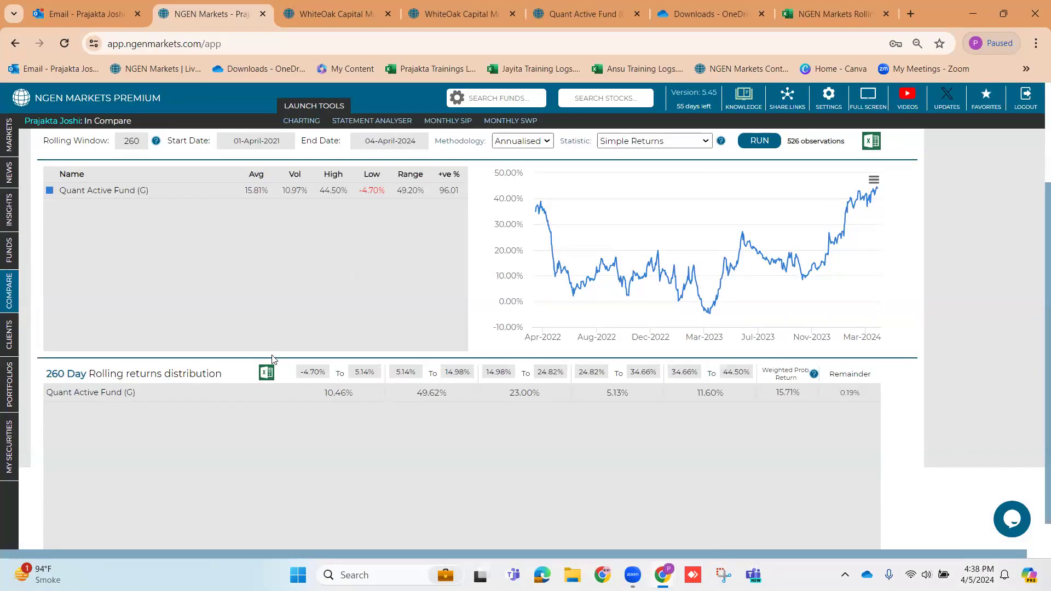
scroll(254, 345, "up", 3)
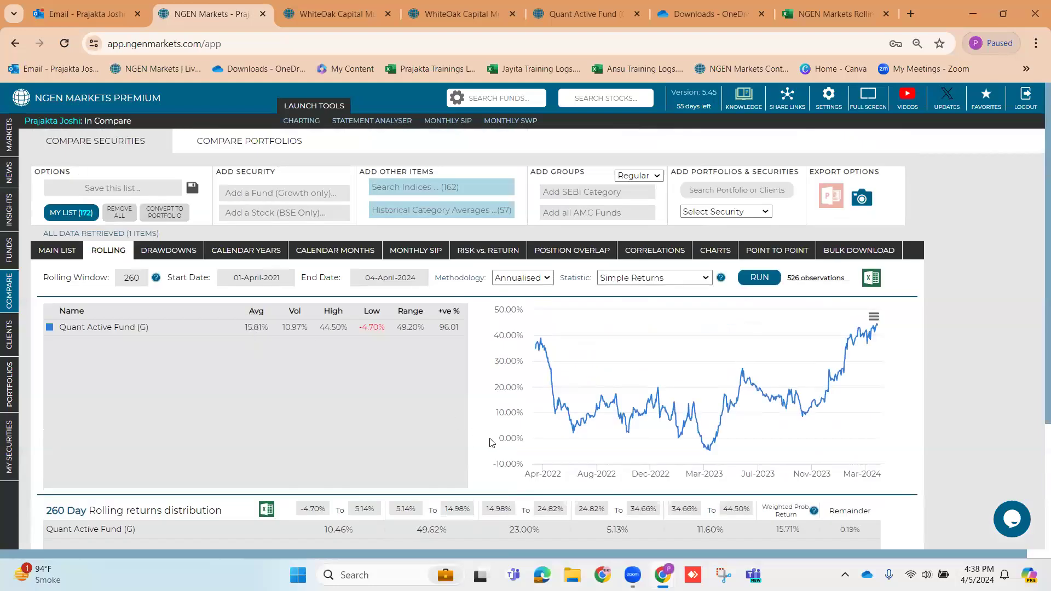
mouse_move(156, 278)
scroll(317, 449, "down", 3)
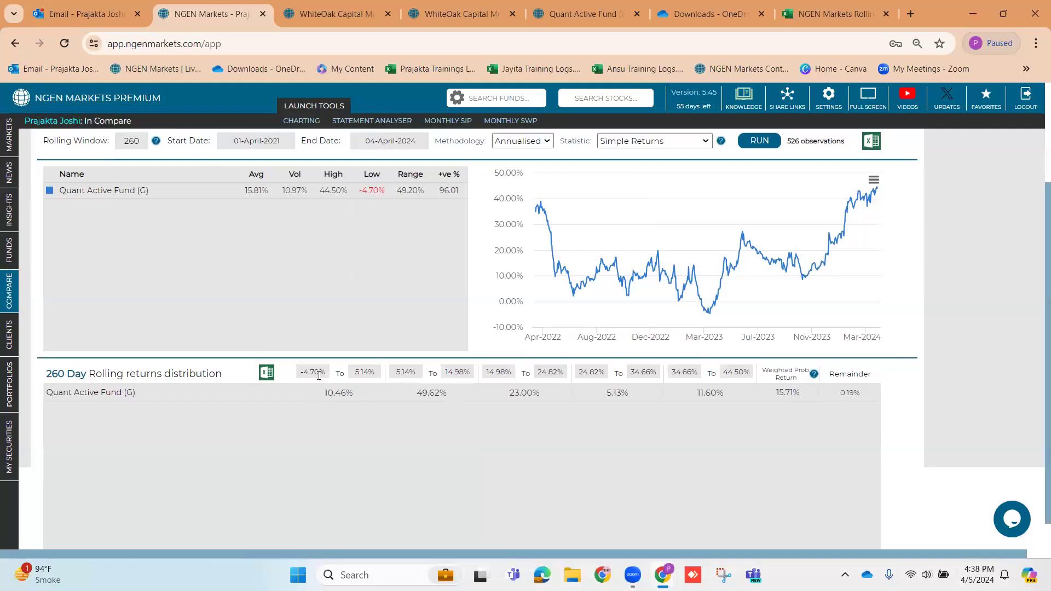
Export the 260 Day Rolling returns distribution to Excel and open the new file from the OneDrive Downloads folder.
left_click(266, 374)
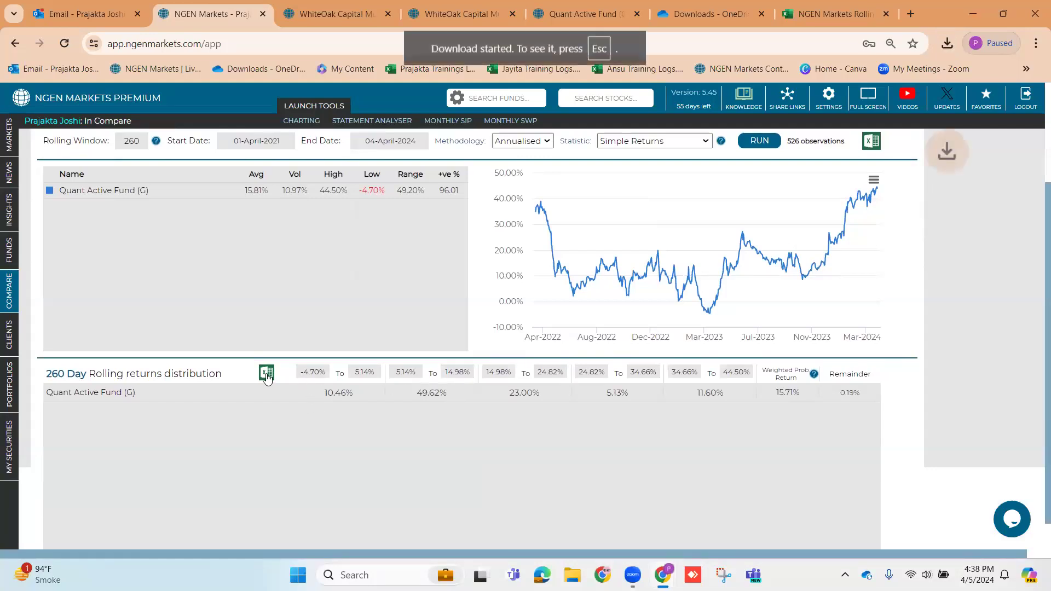
left_click(693, 7)
left_click(64, 44)
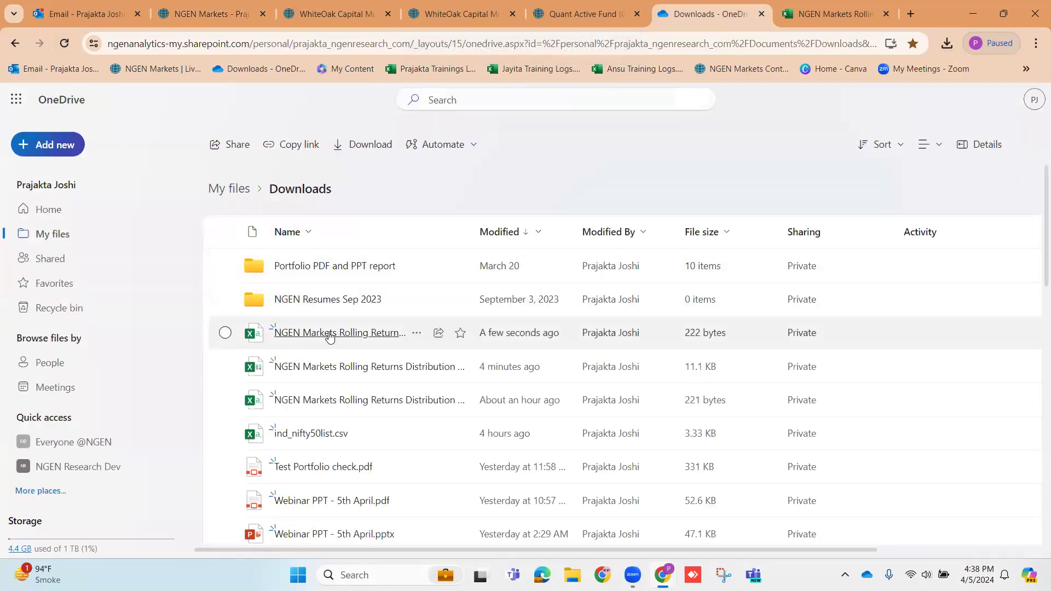
left_click(327, 337)
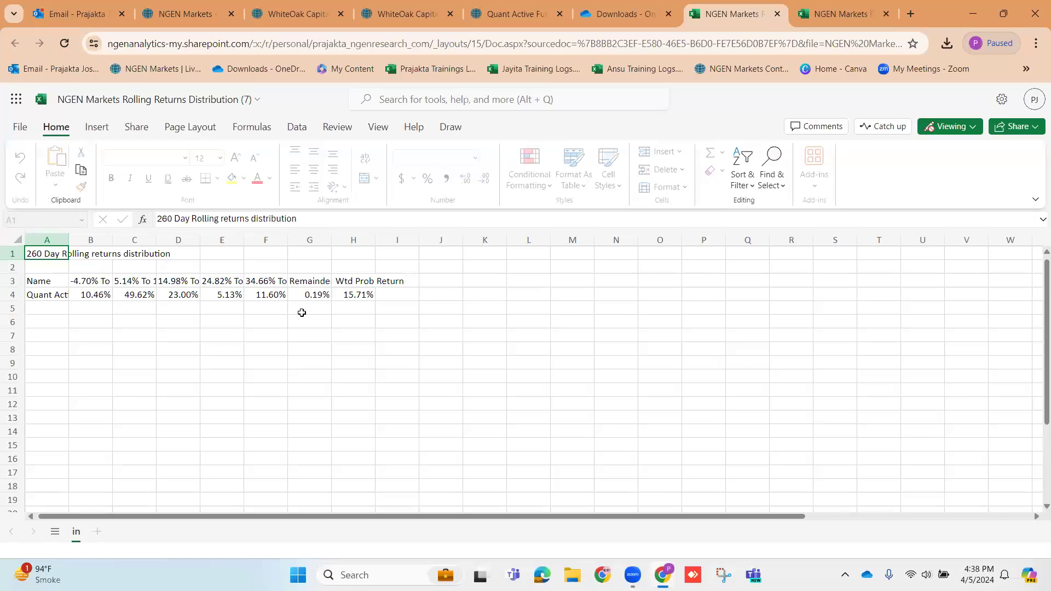
Switch the exported distribution workbook to editing by converting it to the newest file format.
left_click(941, 137)
left_click(905, 149)
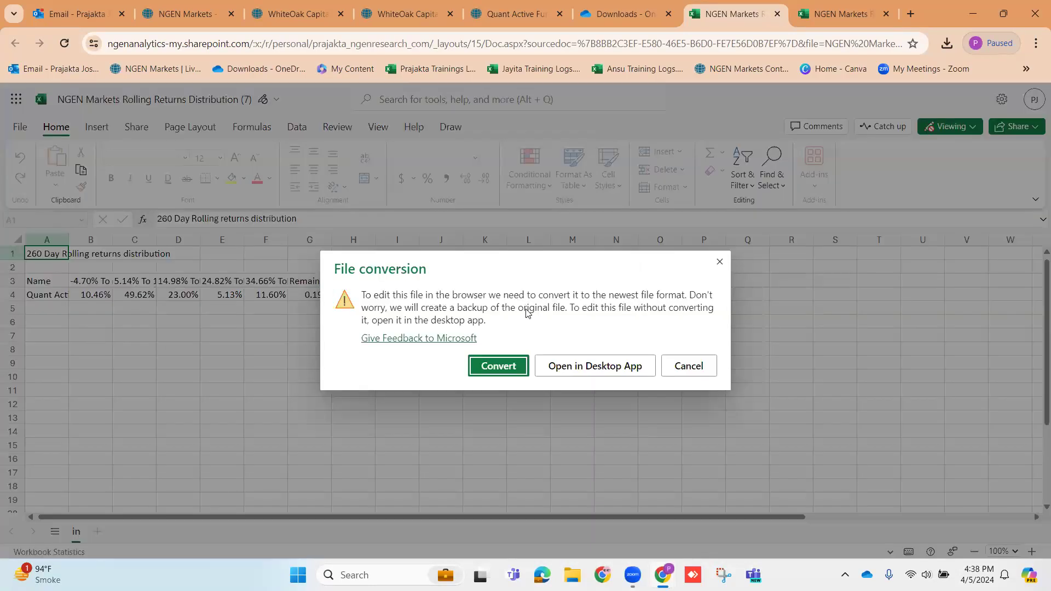
left_click(493, 365)
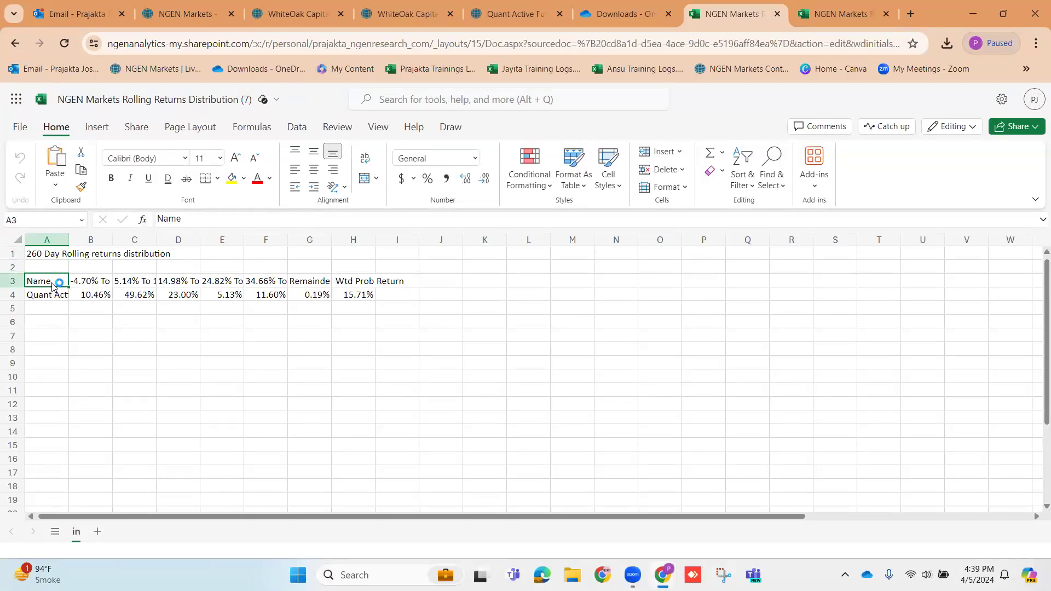
AutoFit the column widths of the exported 260-day distribution table so the full interval headings and fund name fit.
key("ctrl+a")
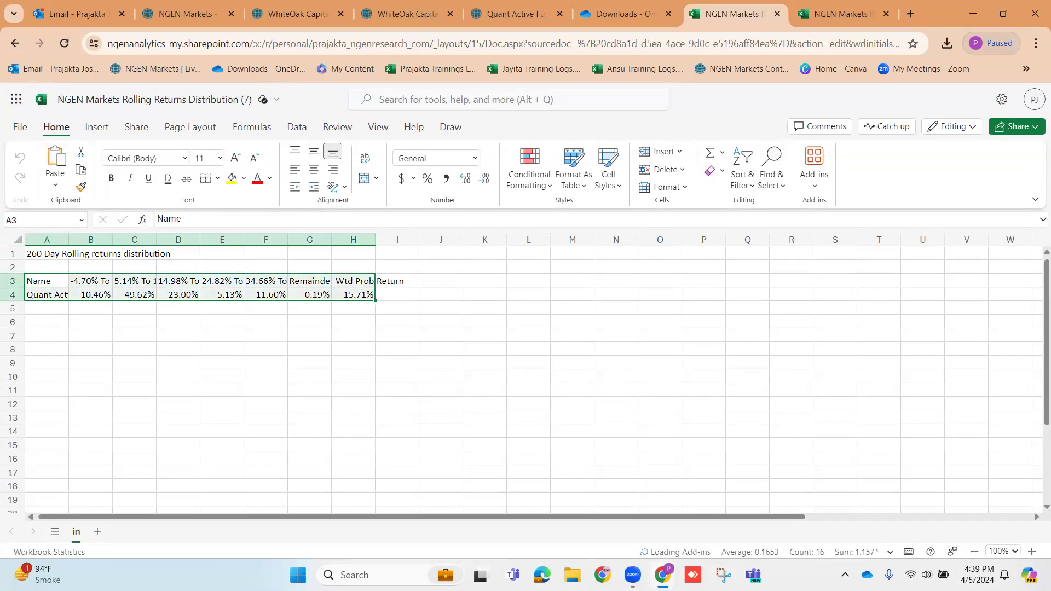
key("alt+h")
key("o")
key("i")
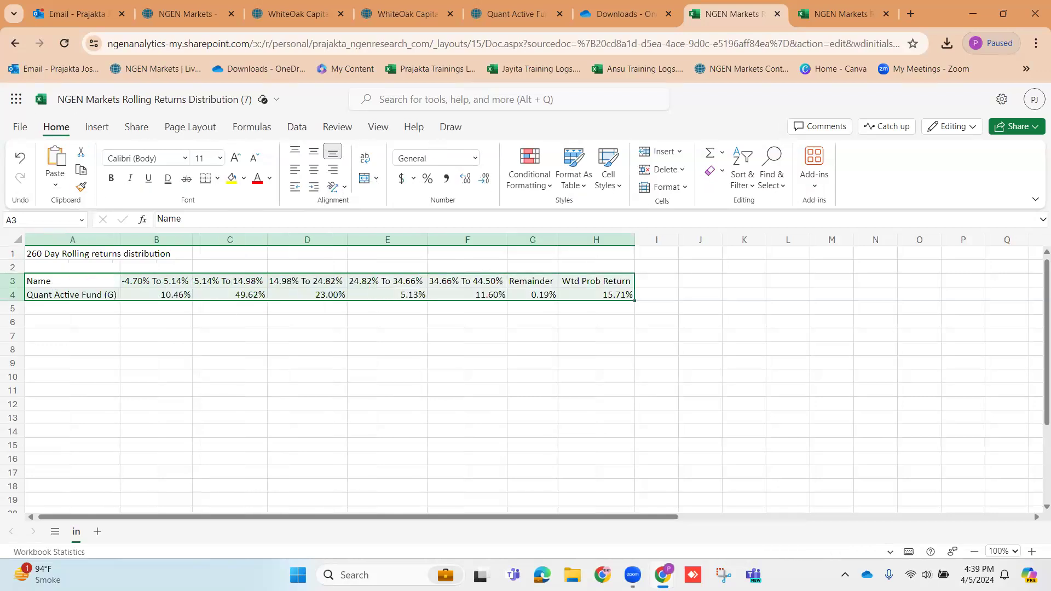
Compare the exported return intervals with the high and low rolling returns in NGEN Markets and the earlier weighted-probability workbook.
left_click(158, 295)
left_click(146, 279)
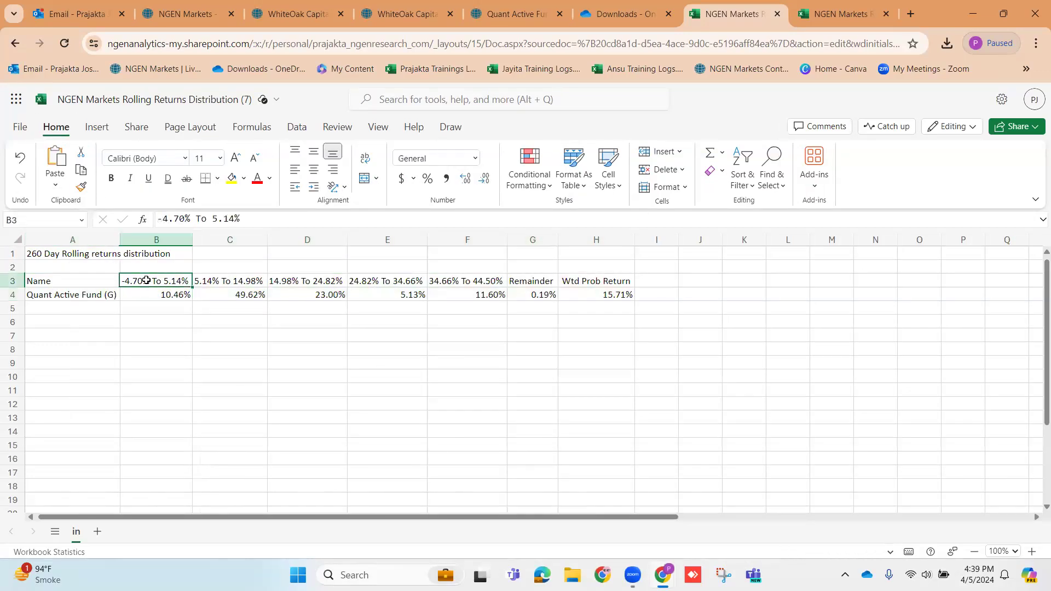
left_click(186, 14)
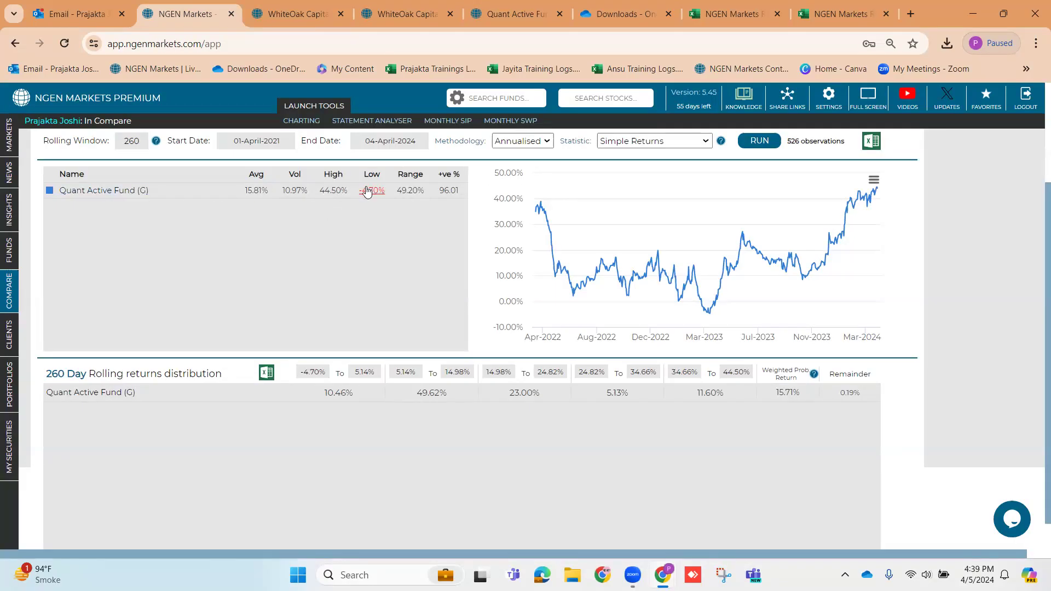
scroll(367, 192, "up", 3)
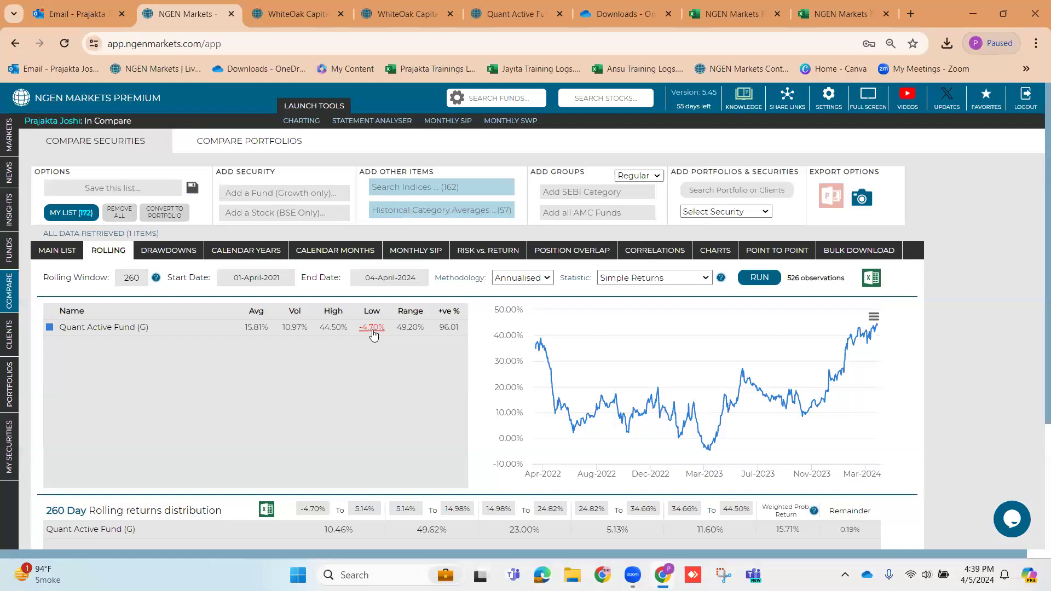
left_click(810, 15)
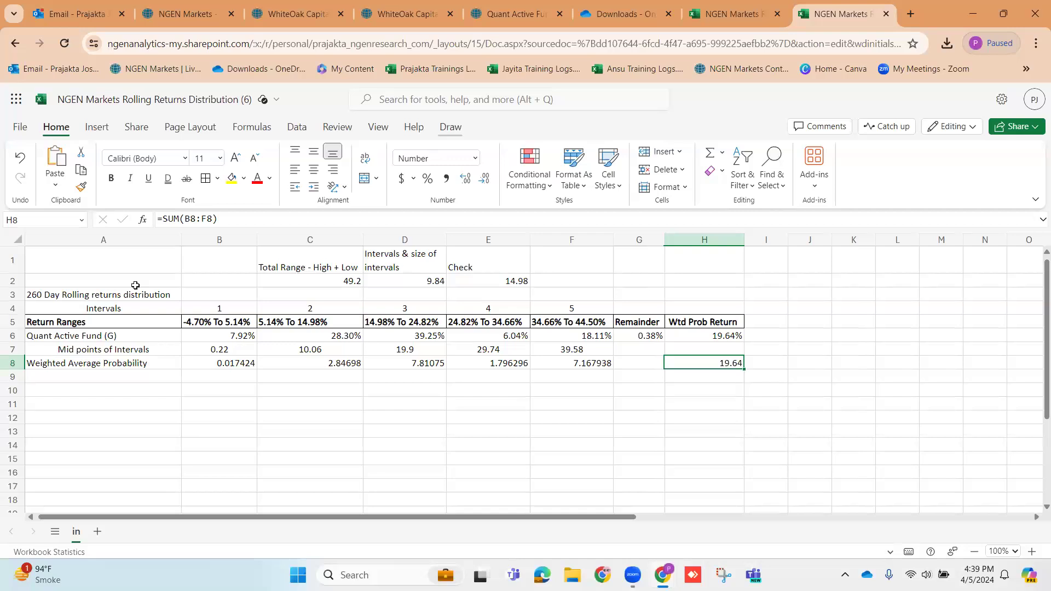
key("ctrl+Page_Up")
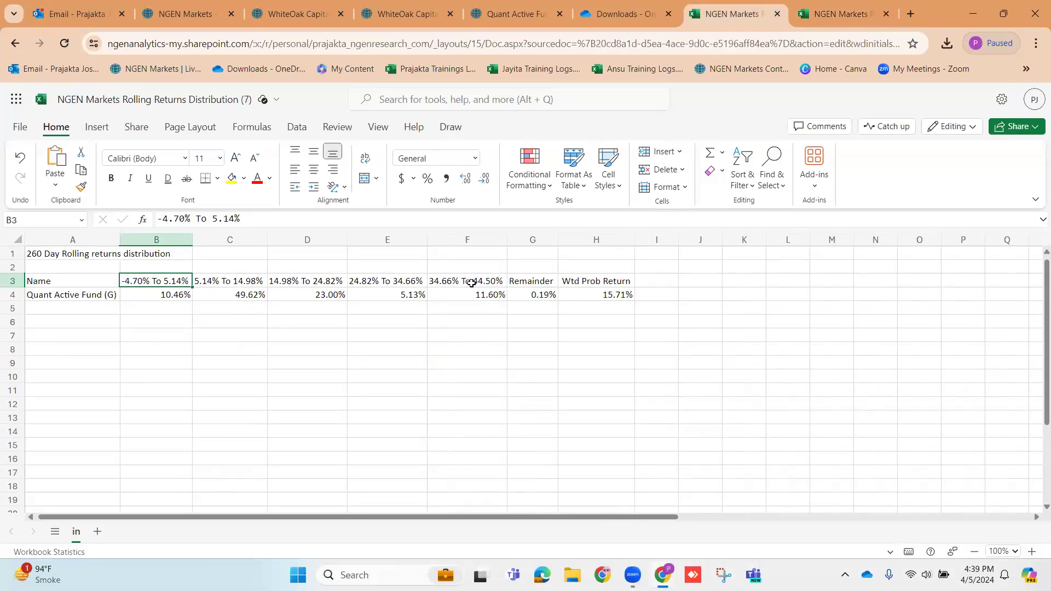
left_click(183, 14)
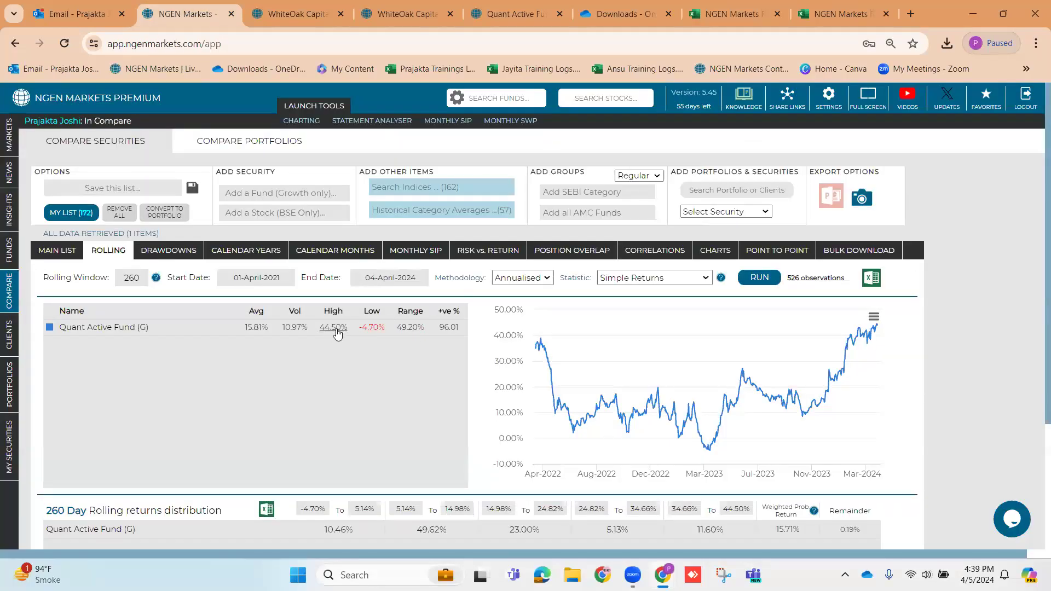
scroll(344, 382, "down", 3)
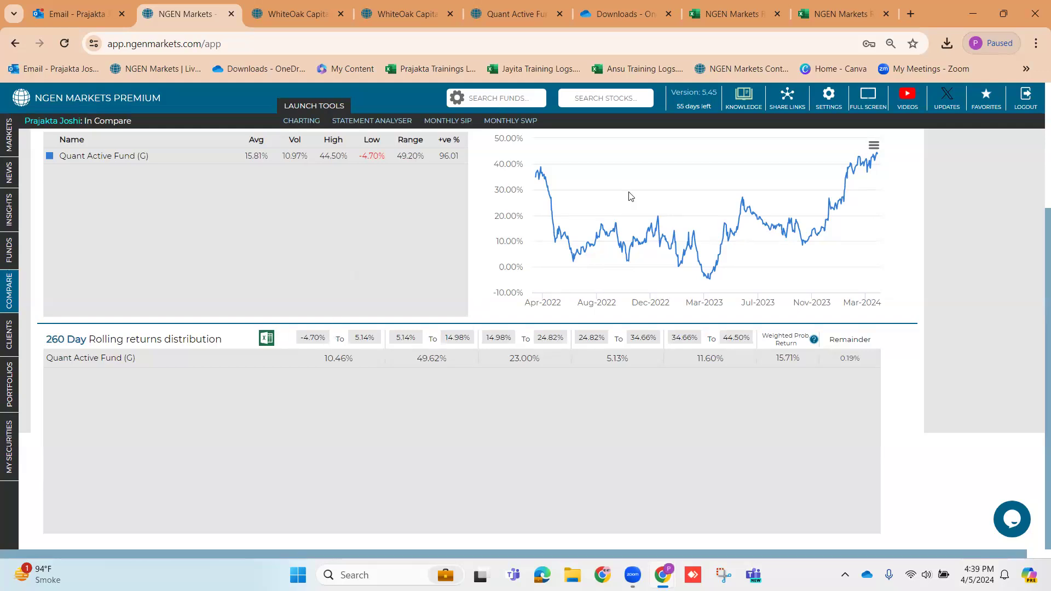
mouse_move(646, 279)
scroll(456, 266, "up", 1)
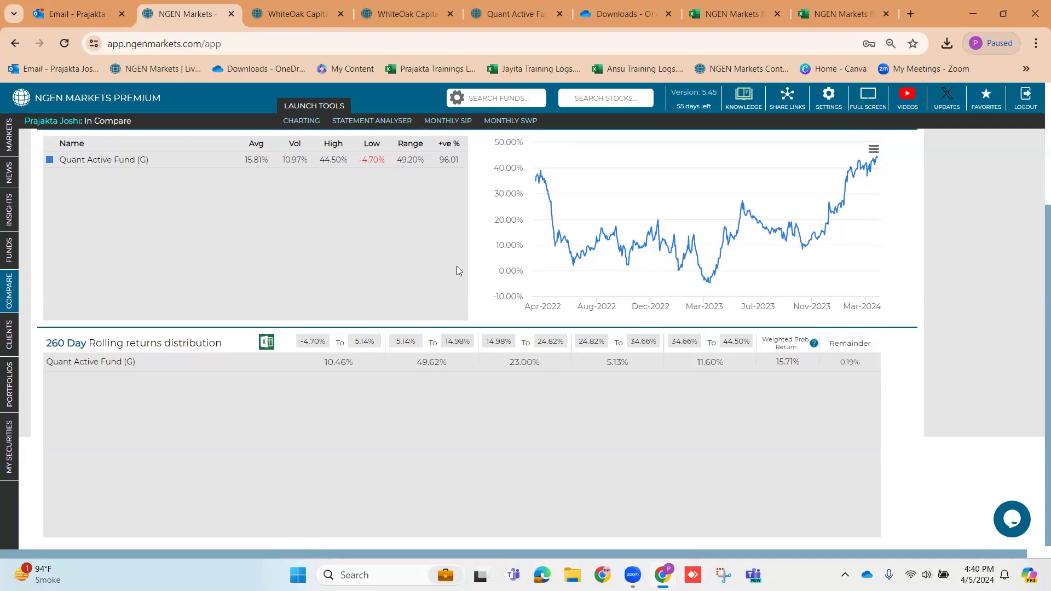
left_click(713, 9)
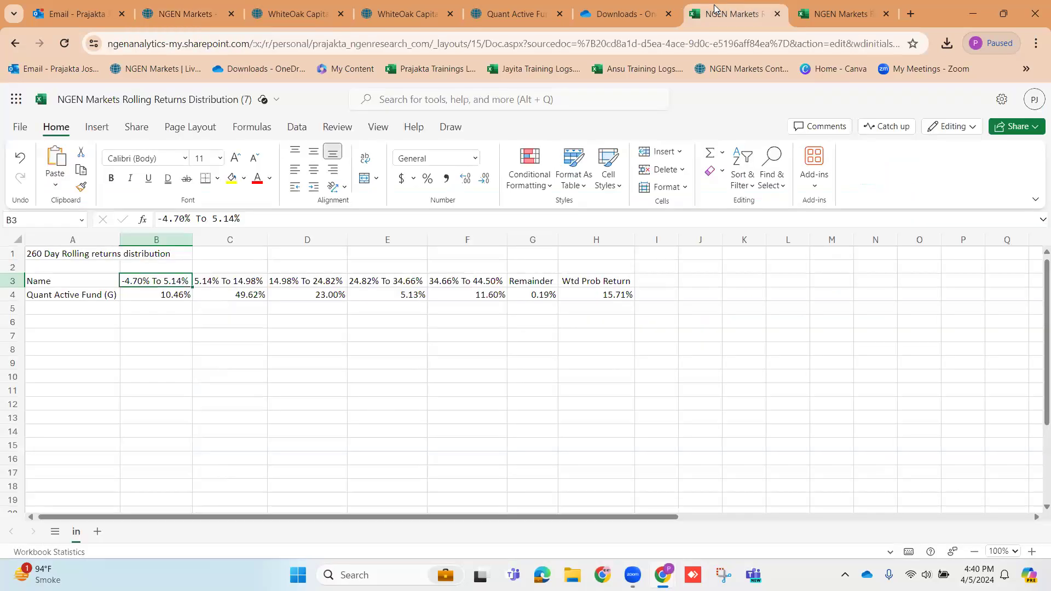
left_click(590, 37)
left_click(180, 14)
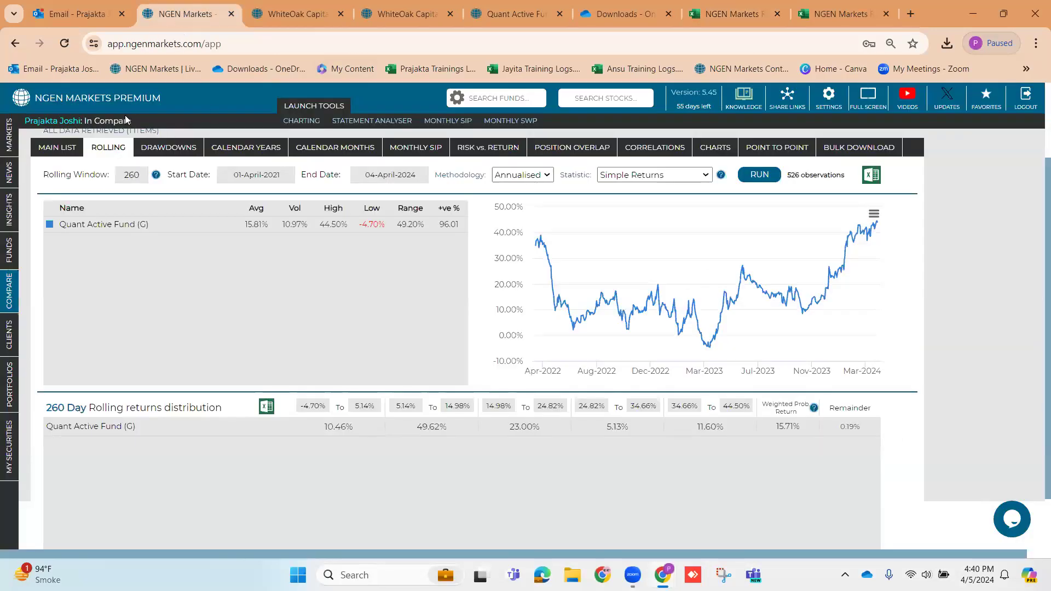
In the comparison's main list, set the return columns' start date to 01-April-2021 and apply it.
left_click(59, 151)
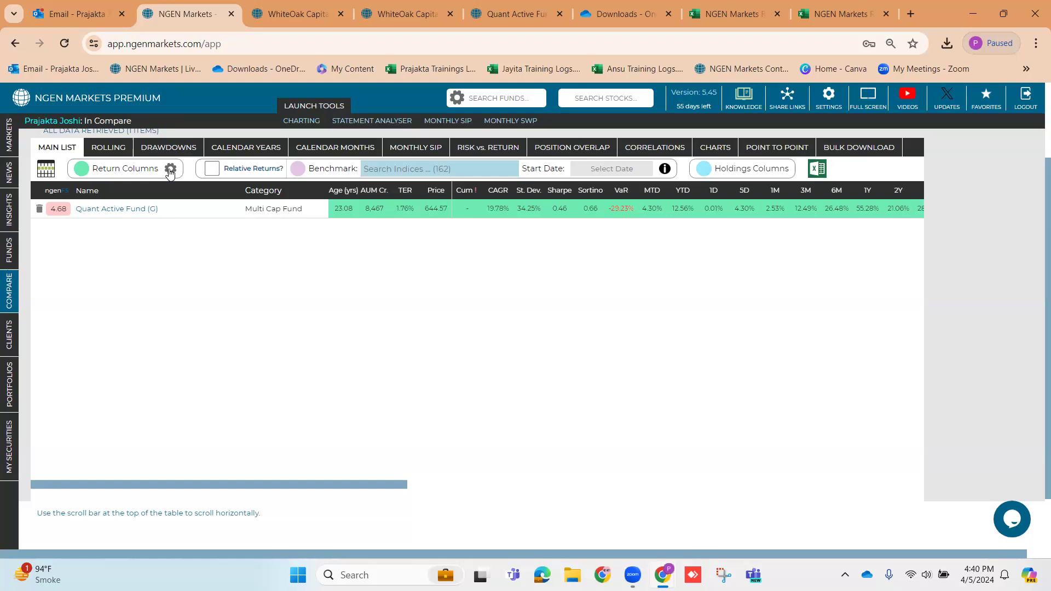
double_click(553, 208)
left_click(172, 170)
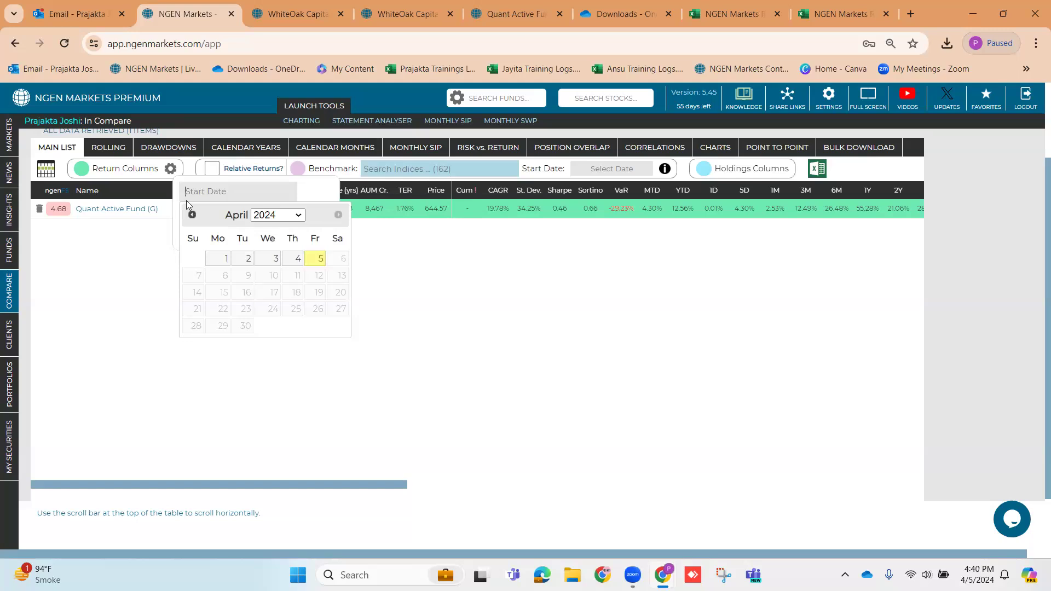
left_click(277, 215)
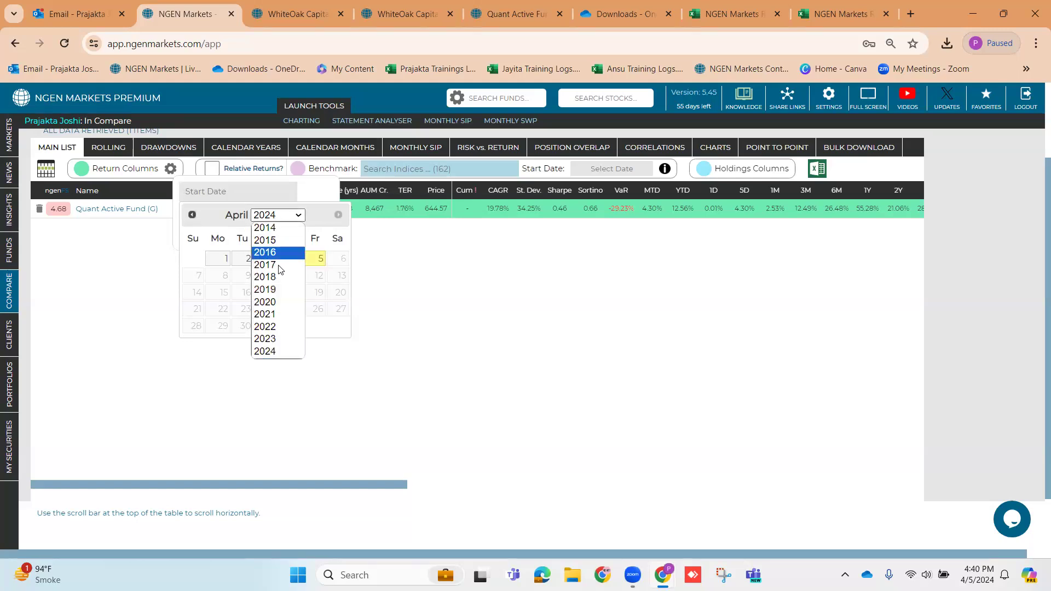
left_click(274, 314)
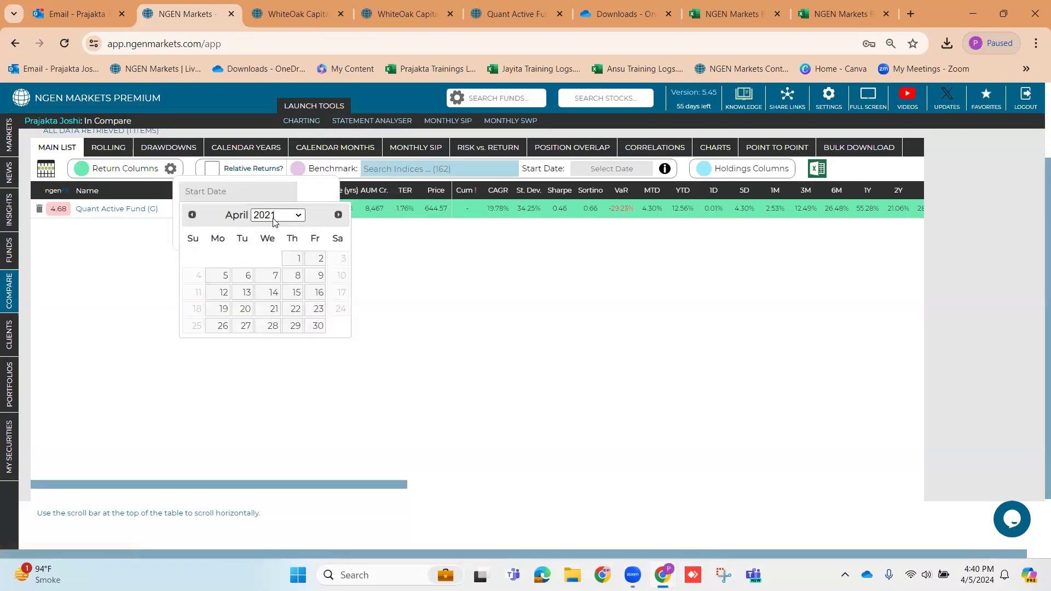
left_click(291, 260)
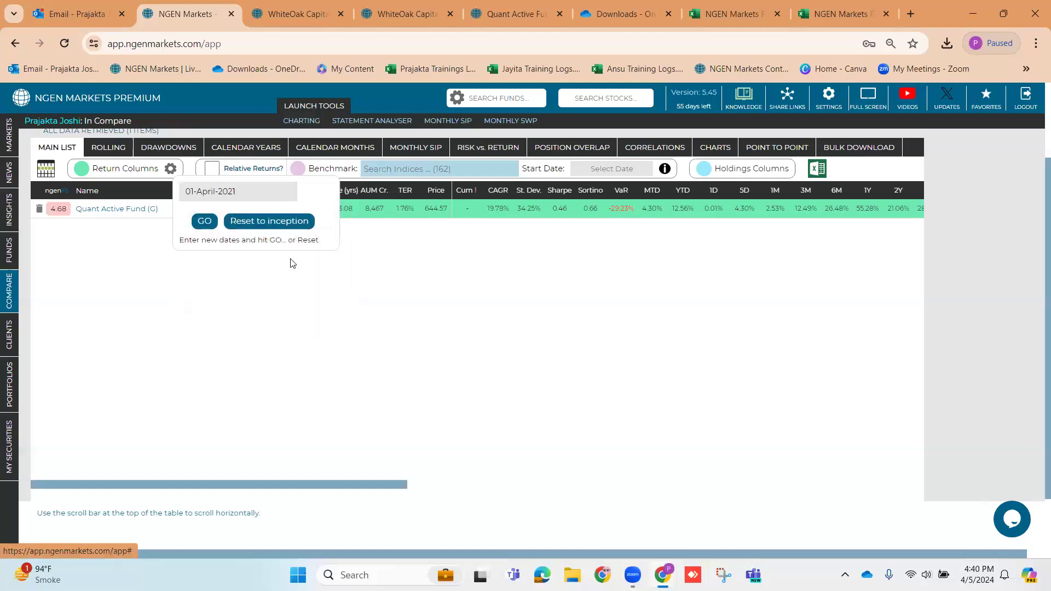
left_click(204, 225)
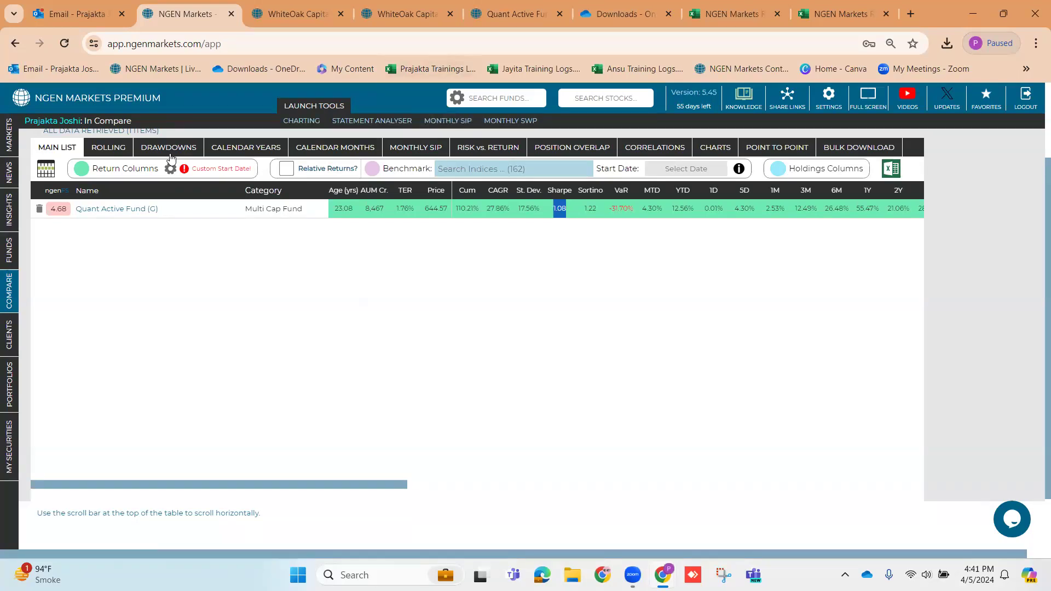
Return to the rolling analysis, change the statistic to Return/Vol and run it for Quant Active Fund (G).
left_click(129, 147)
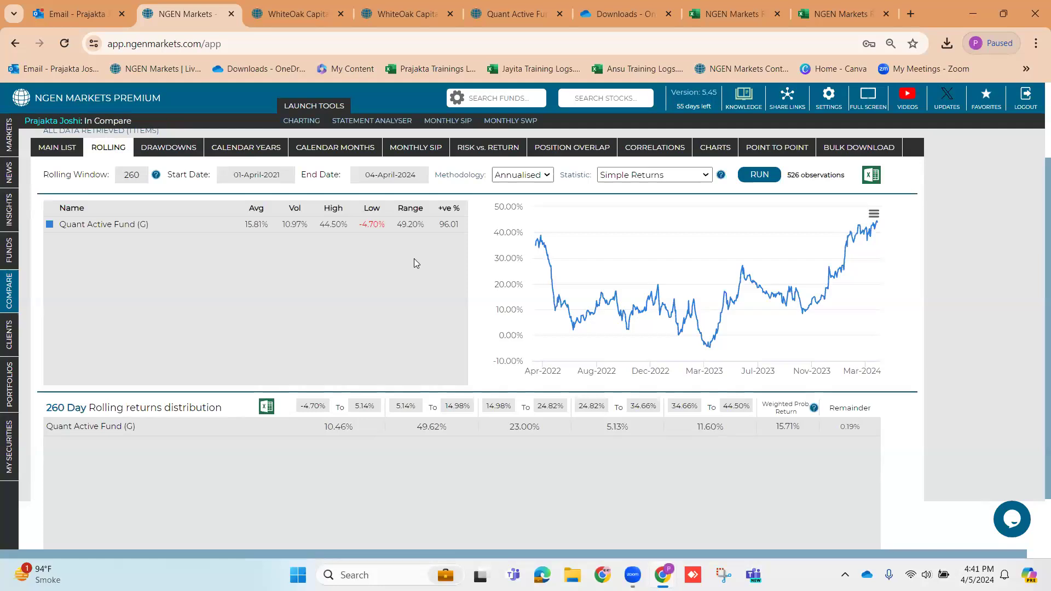
scroll(414, 258, "up", 1)
scroll(414, 263, "up", 1)
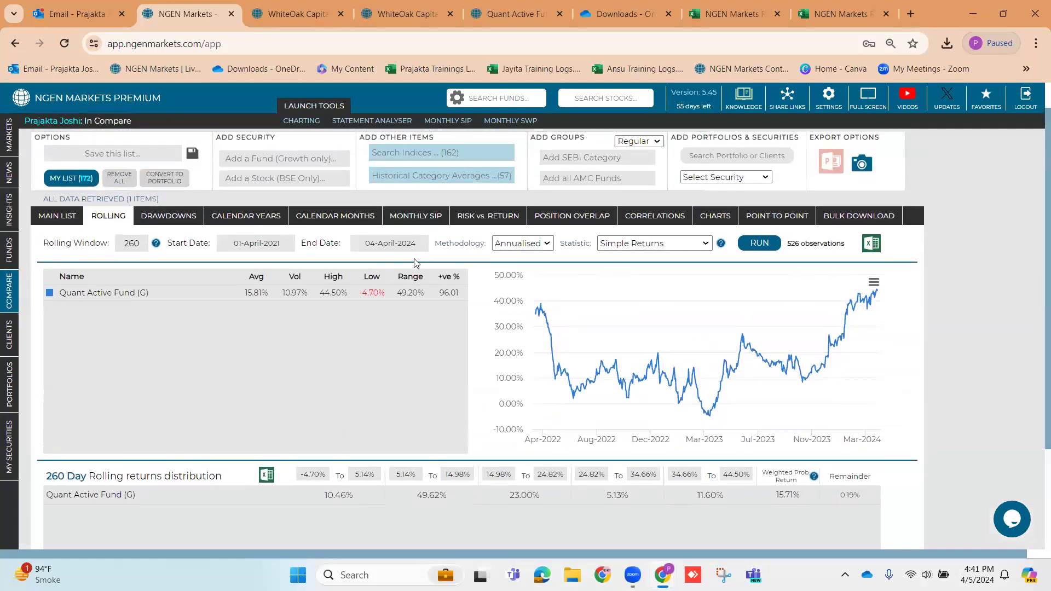
left_click(684, 244)
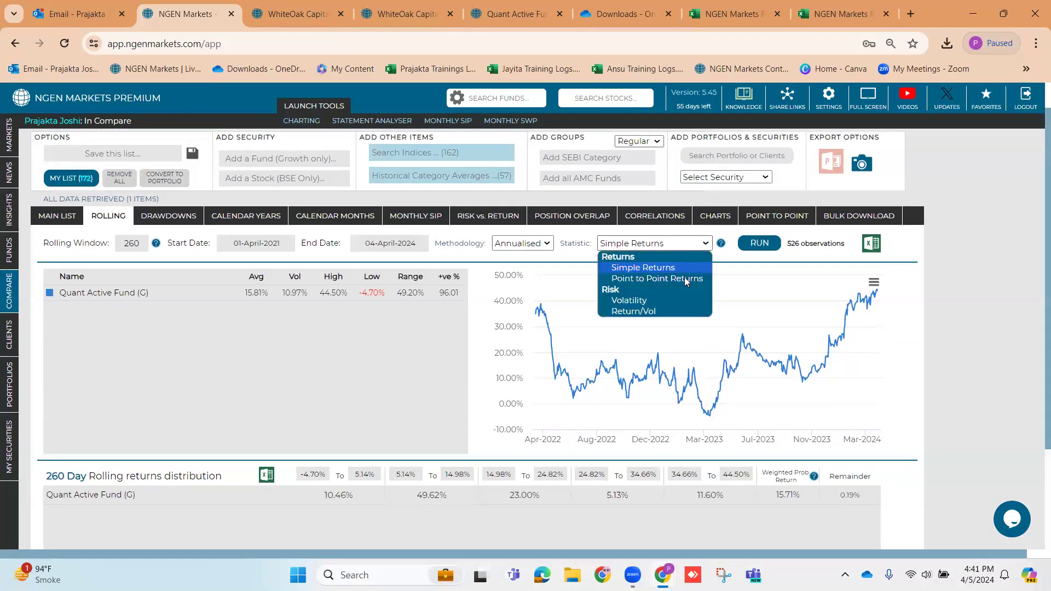
left_click(667, 310)
left_click(669, 244)
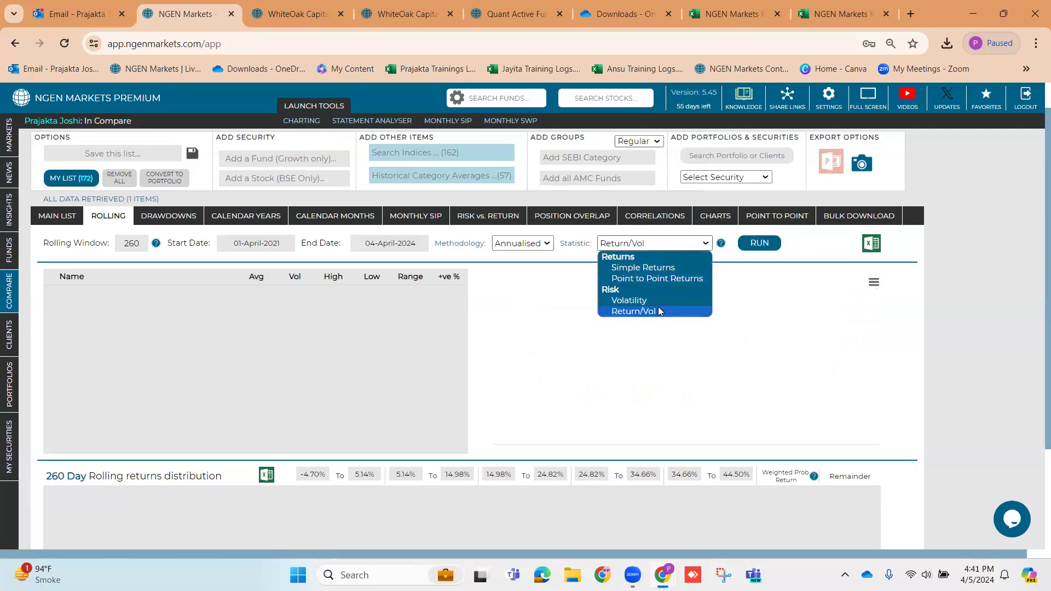
left_click(762, 244)
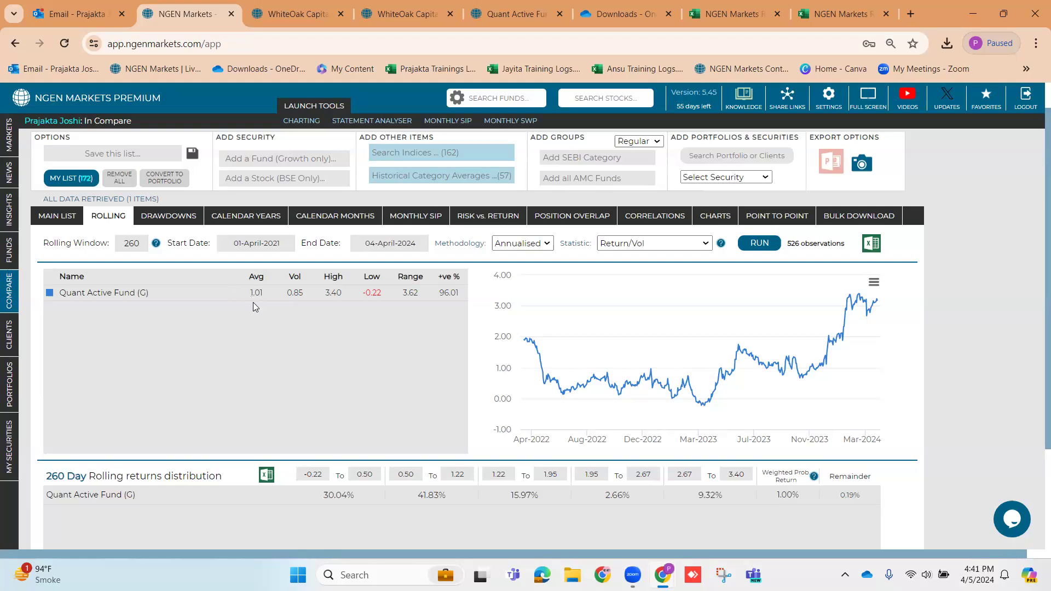
Set the rolling statistic back to Simple Returns and run the analysis again.
left_click(670, 248)
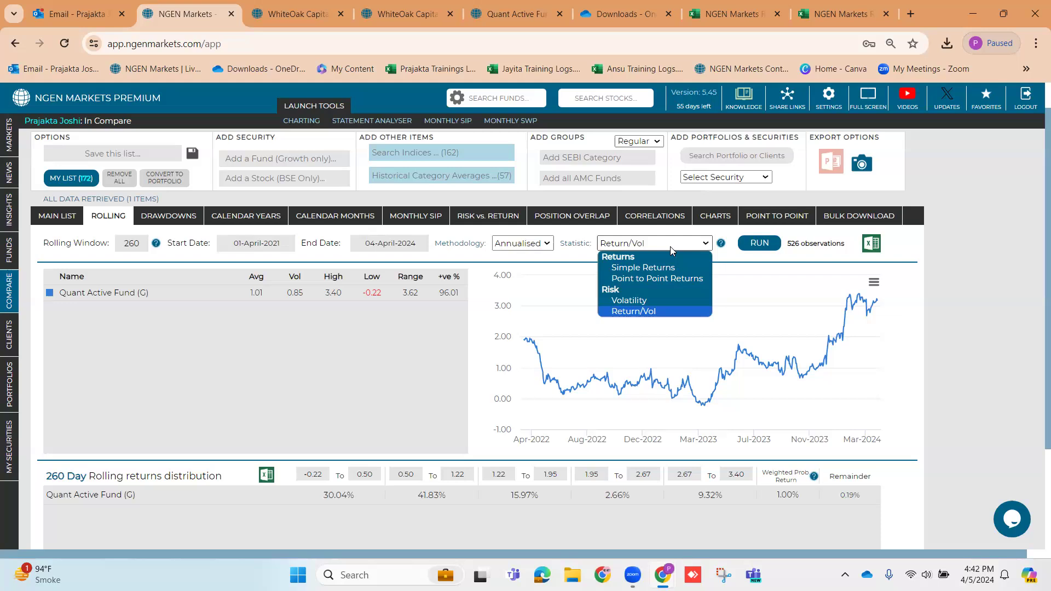
left_click(671, 248)
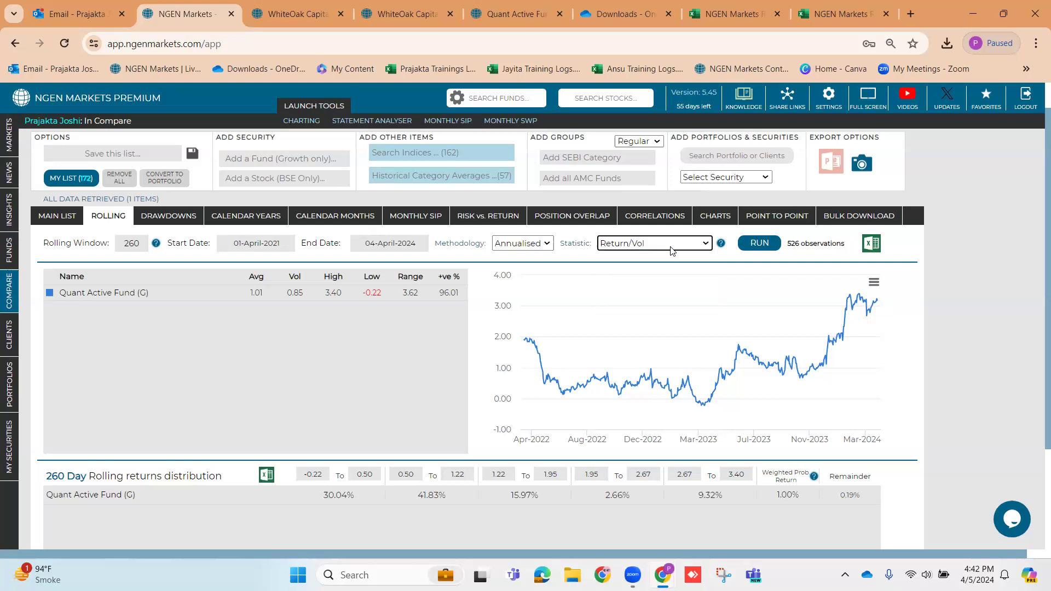
left_click(473, 98)
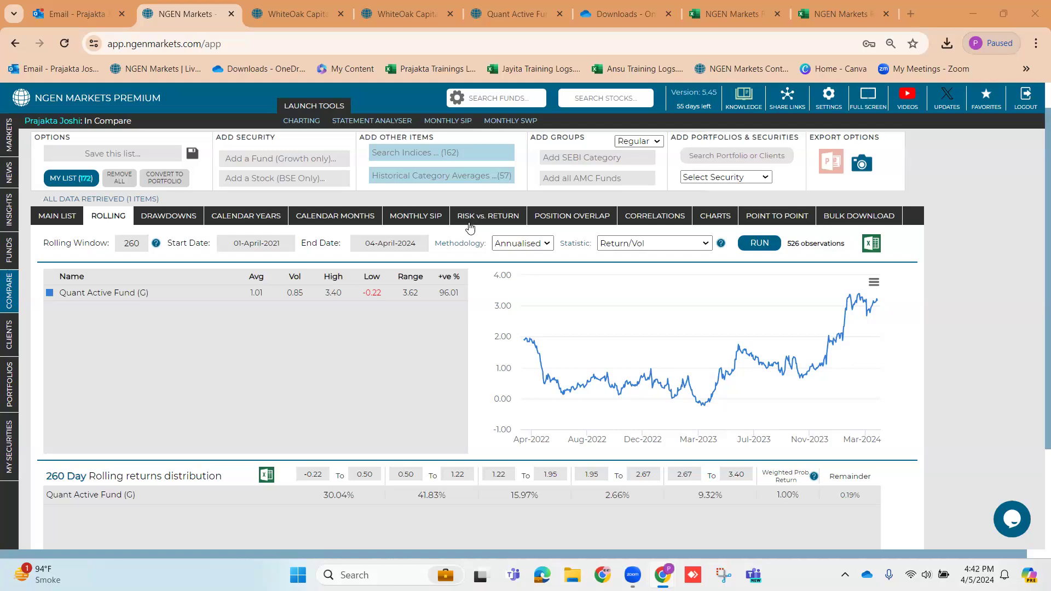
left_click(643, 248)
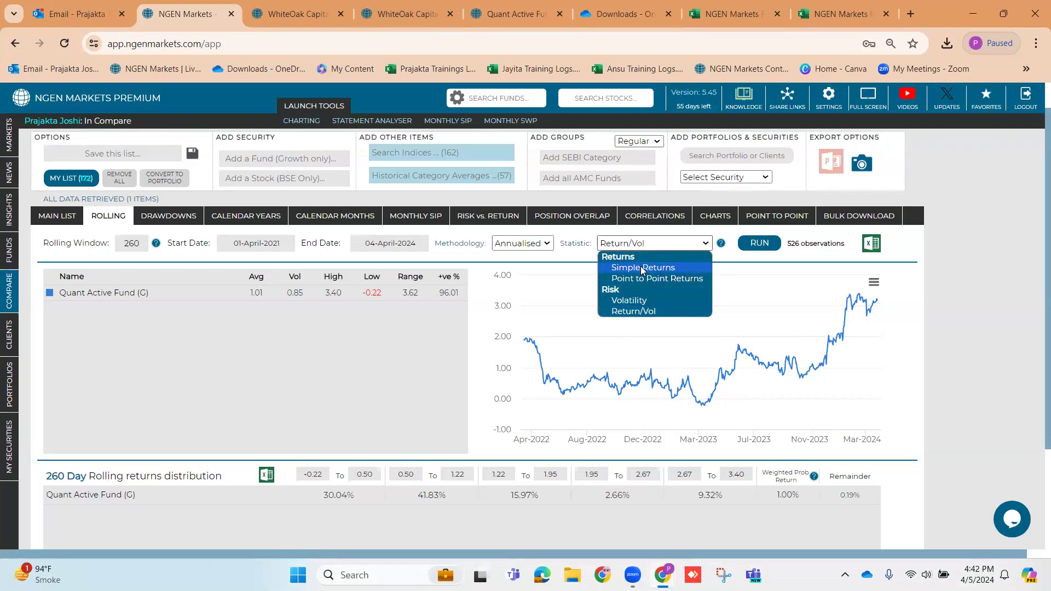
left_click(643, 268)
left_click(756, 243)
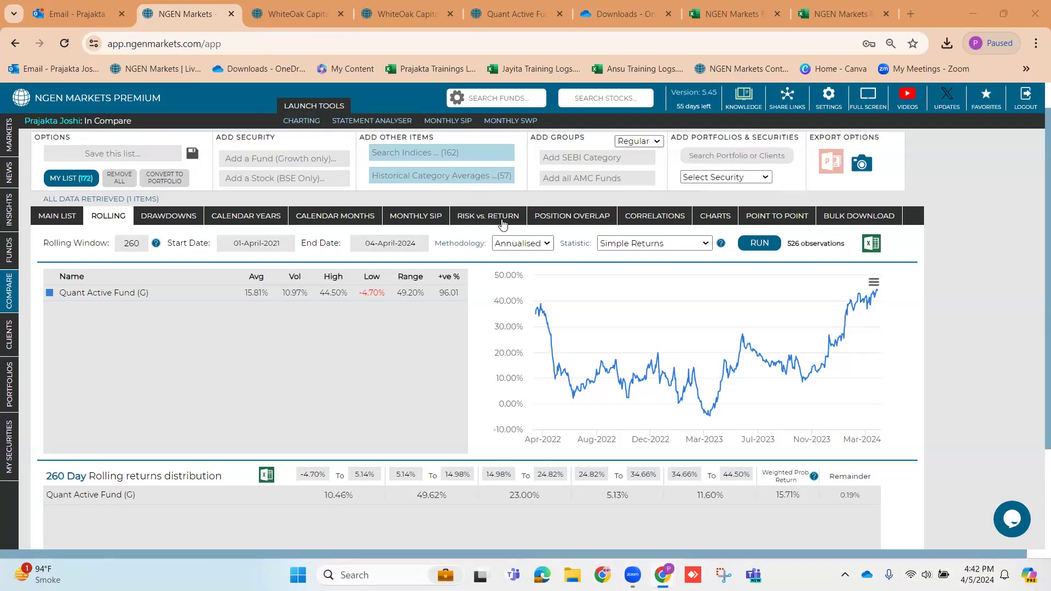
mouse_move(544, 317)
left_click(659, 245)
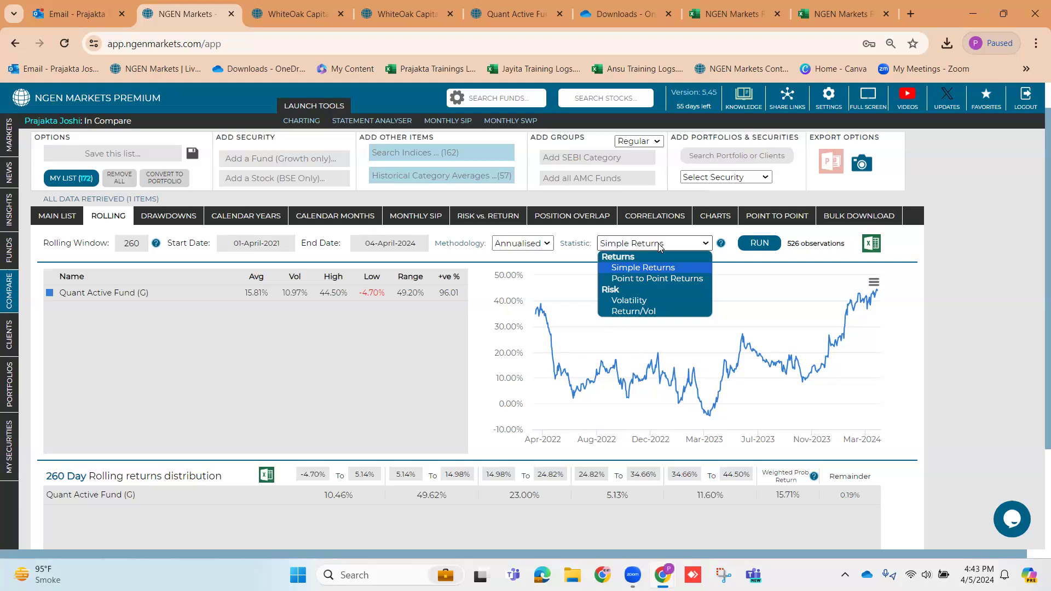
left_click(587, 260)
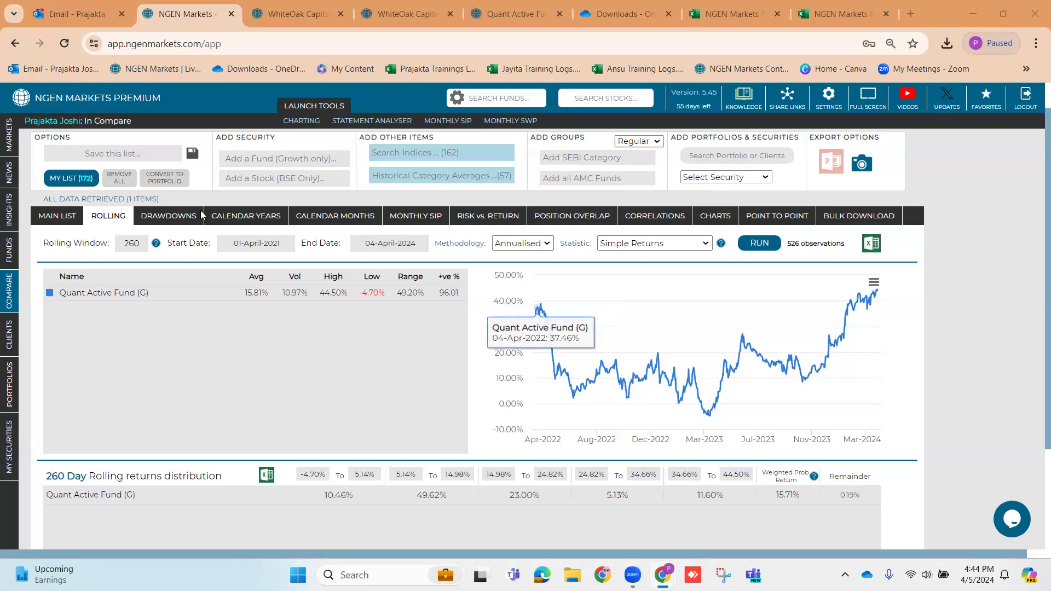
Set the rolling analysis start date to 01-April-2022 and run it for Quant Active Fund (G).
left_click(253, 244)
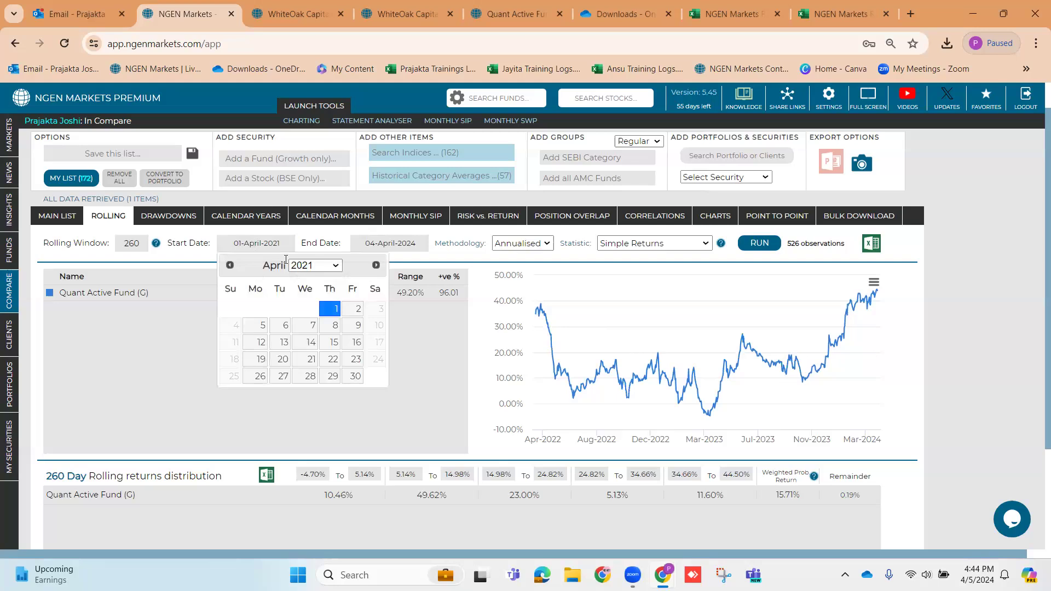
left_click(300, 268)
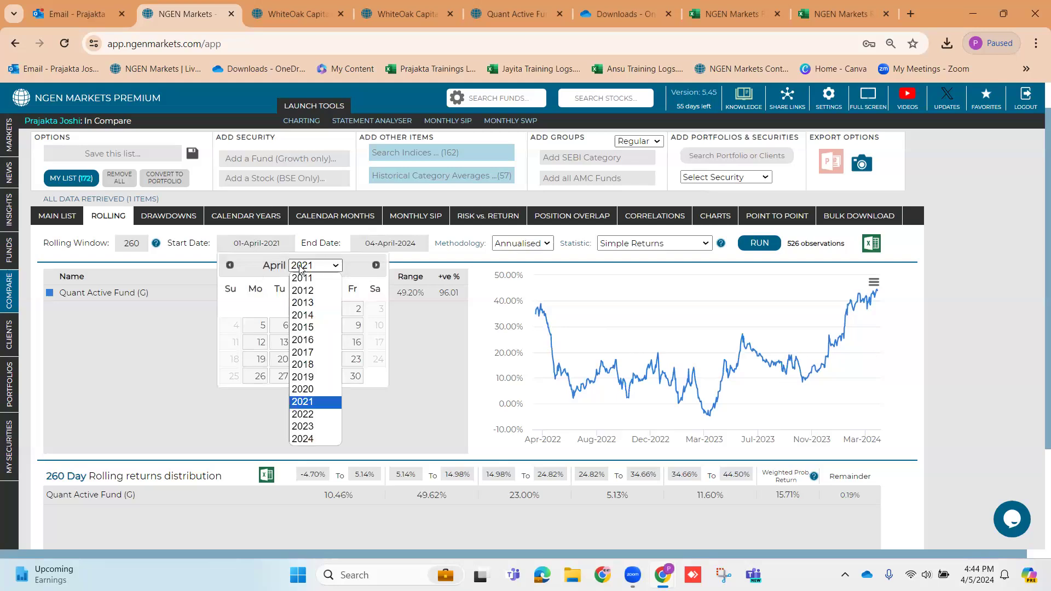
left_click(303, 413)
left_click(358, 312)
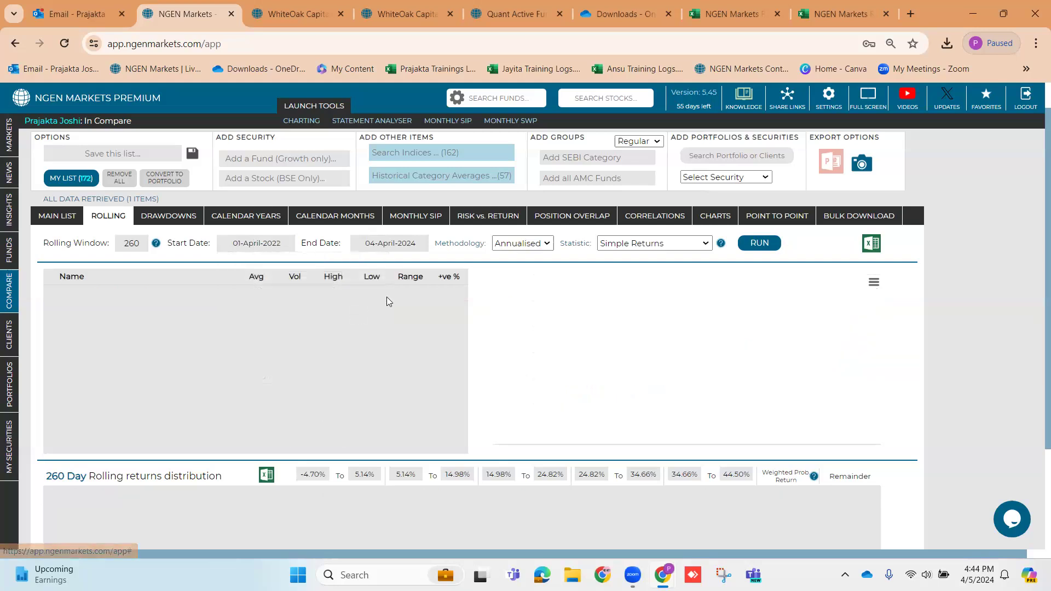
left_click(752, 247)
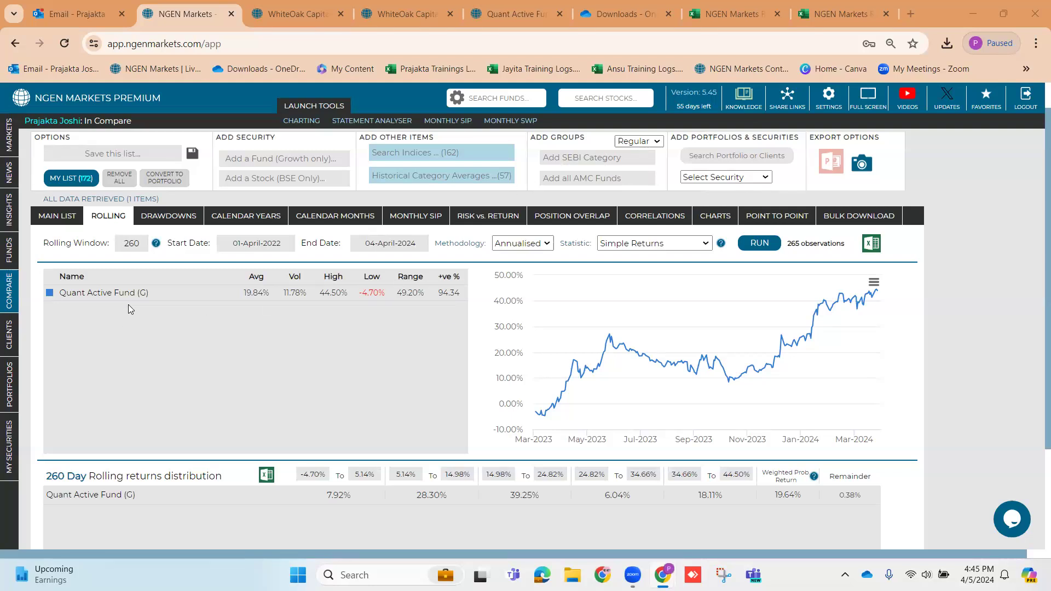
From the portfolios section, send the holdings of Project Model Portfolio Equal Weights to the securities comparison.
mouse_move(11, 394)
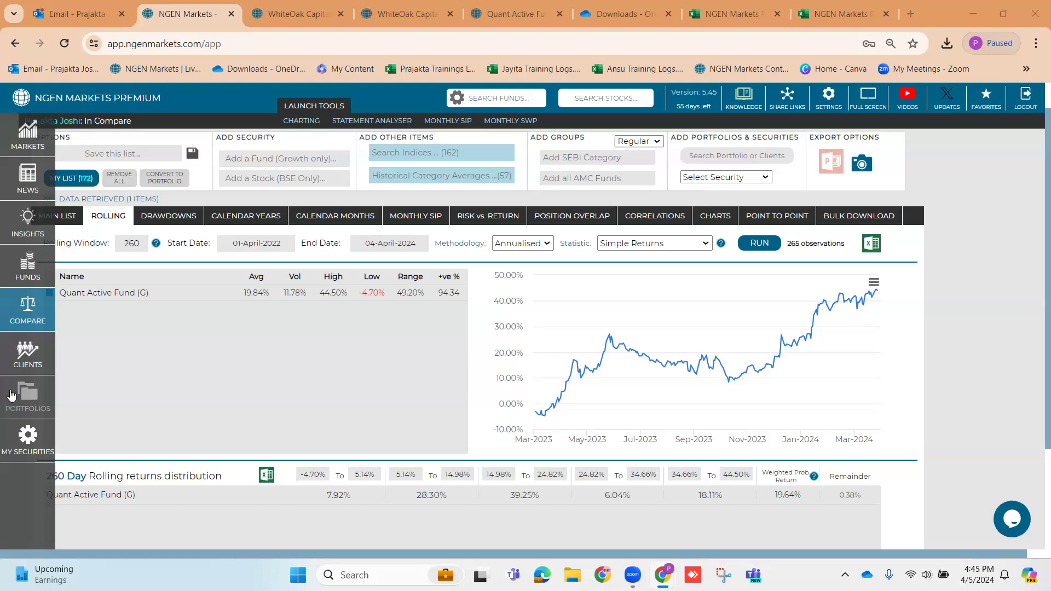
left_click(11, 394)
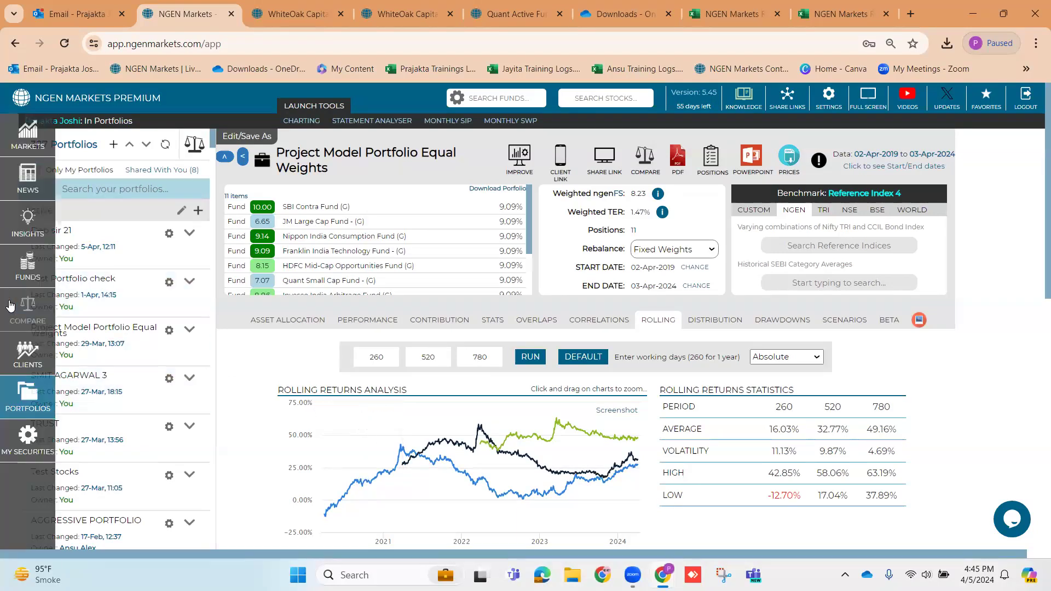
left_click(44, 307)
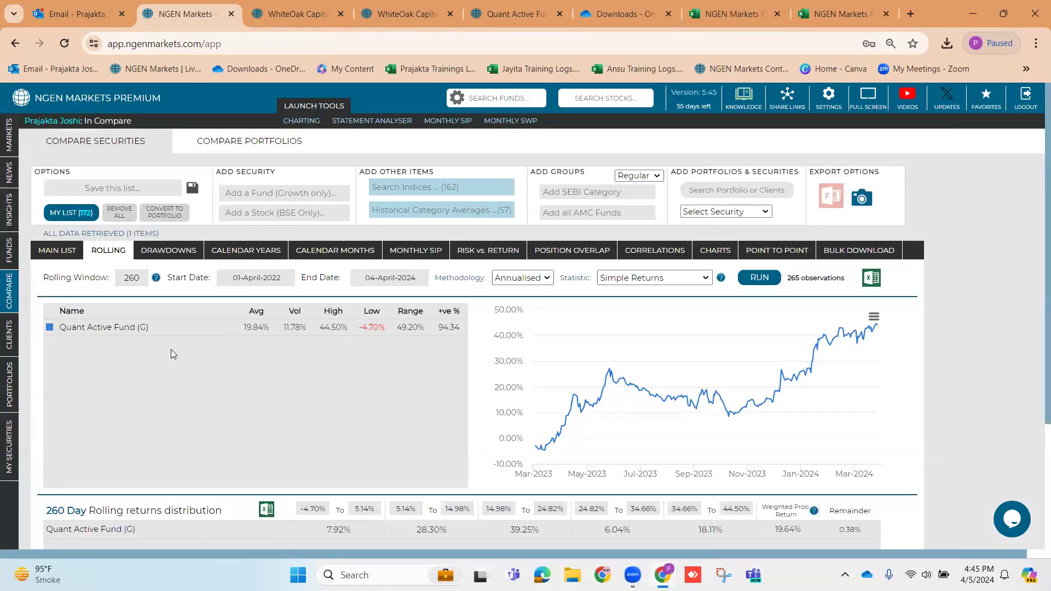
mouse_move(10, 350)
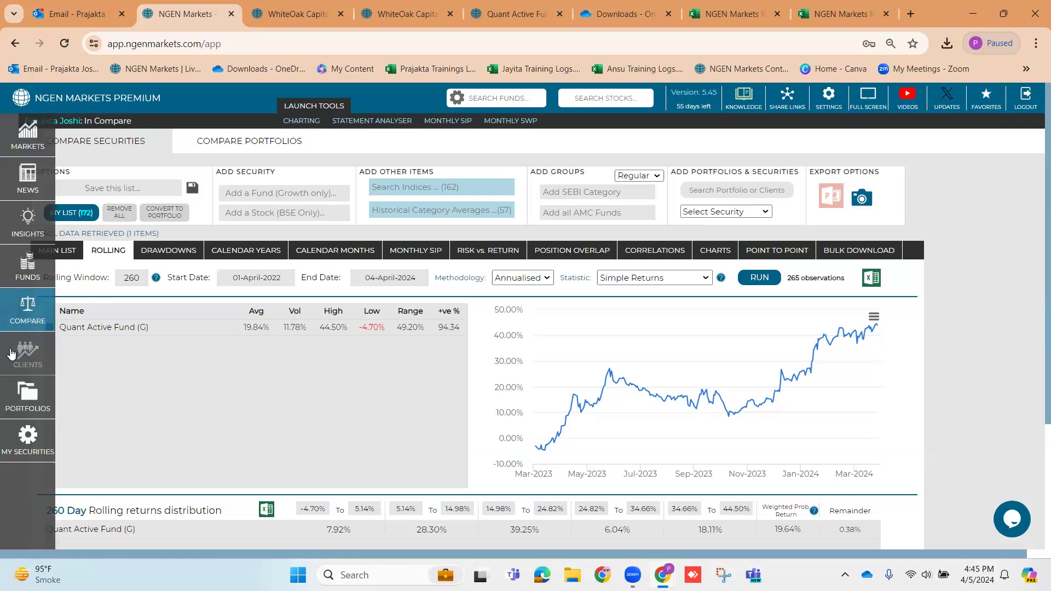
left_click(19, 392)
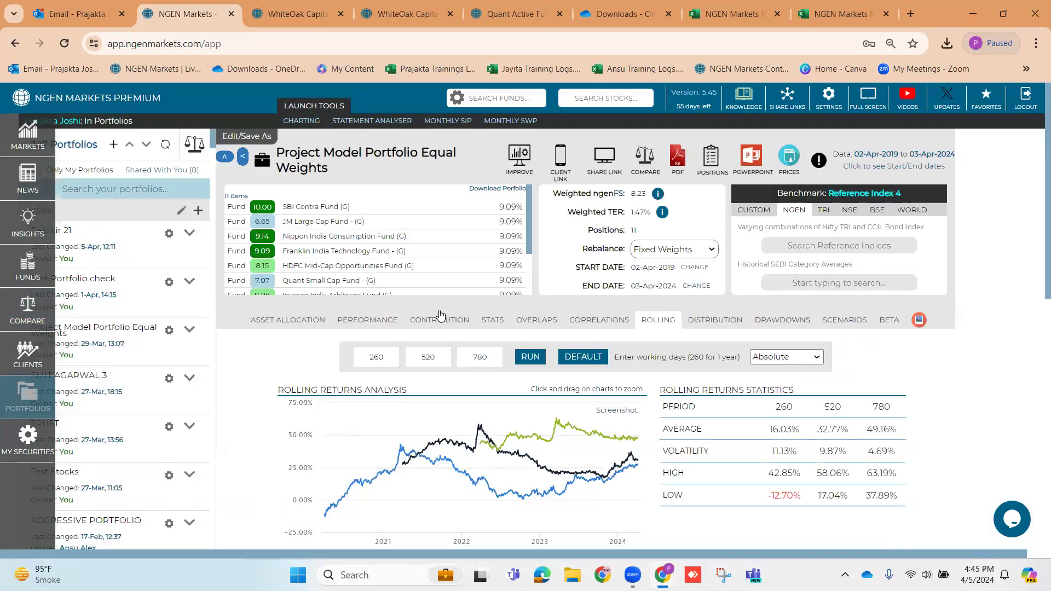
left_click(642, 158)
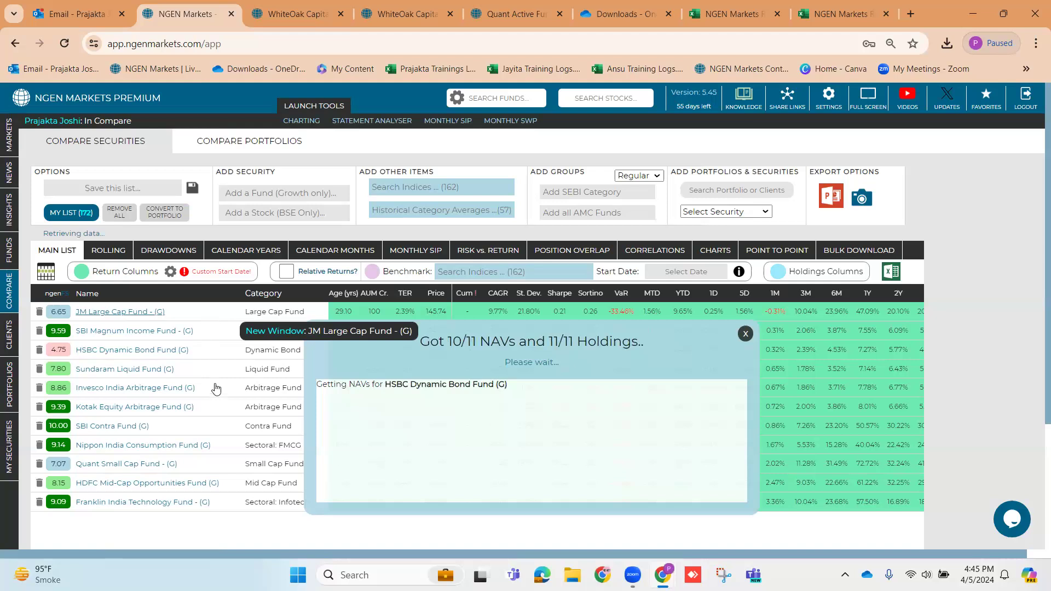
Open the rolling analysis for the portfolio's funds, set the start date to 01-June-2022 and run it.
left_click(108, 251)
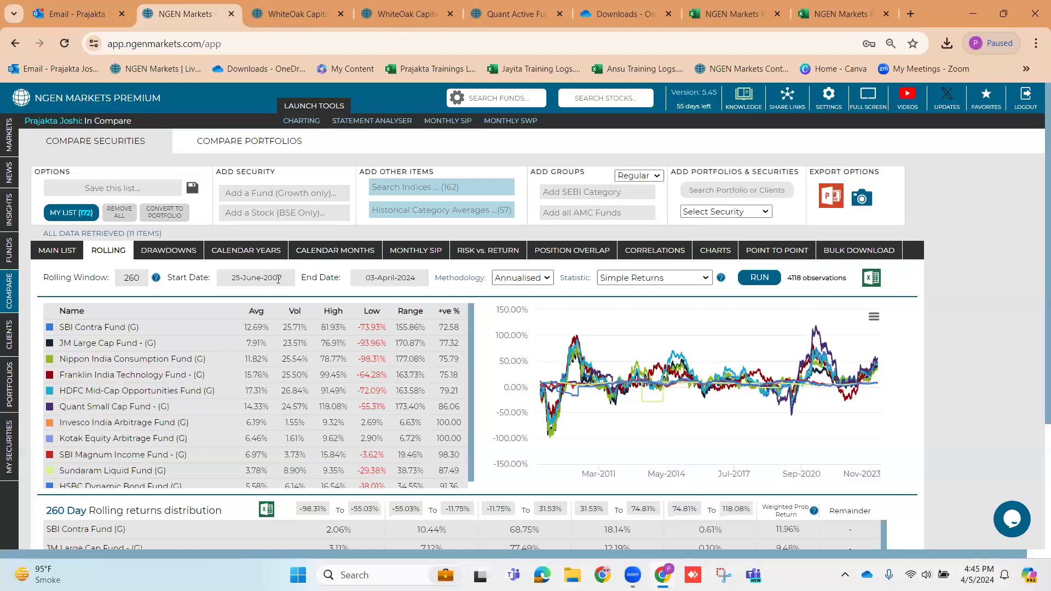
left_click(280, 279)
left_click(300, 301)
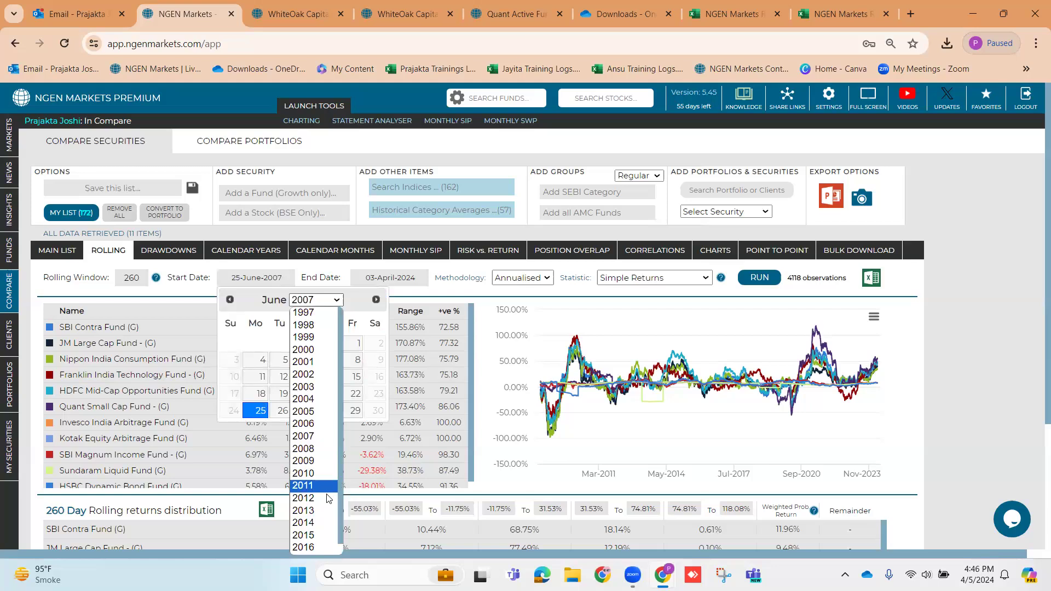
left_click(312, 546)
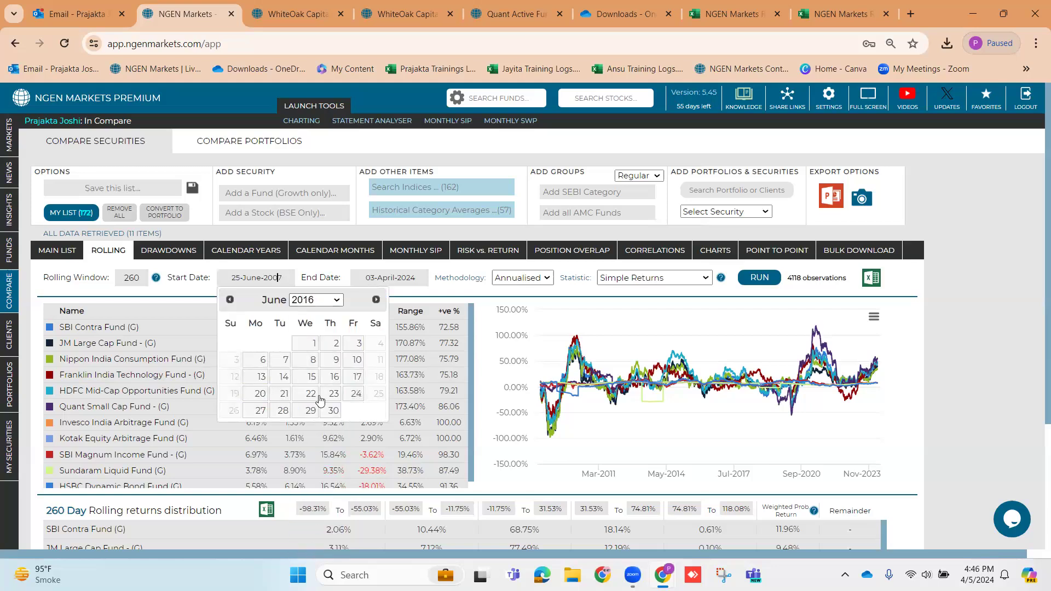
left_click(326, 300)
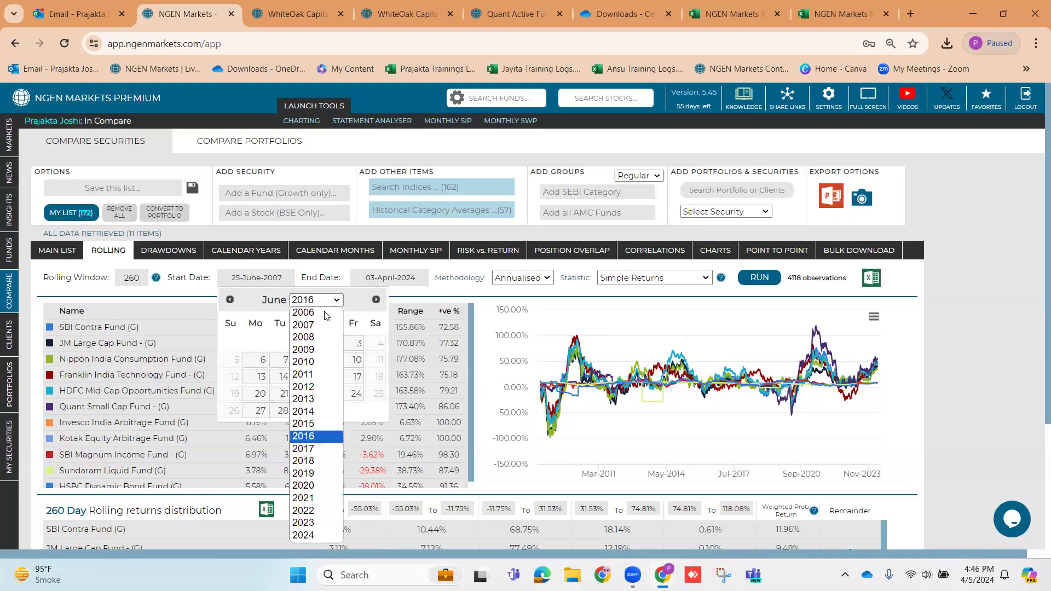
left_click(320, 510)
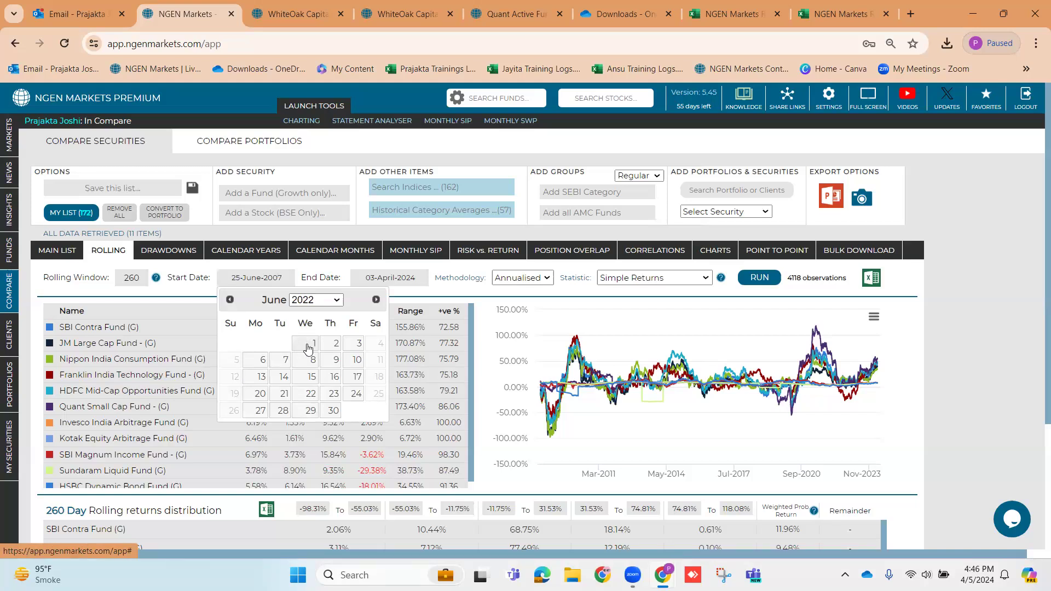
left_click(310, 347)
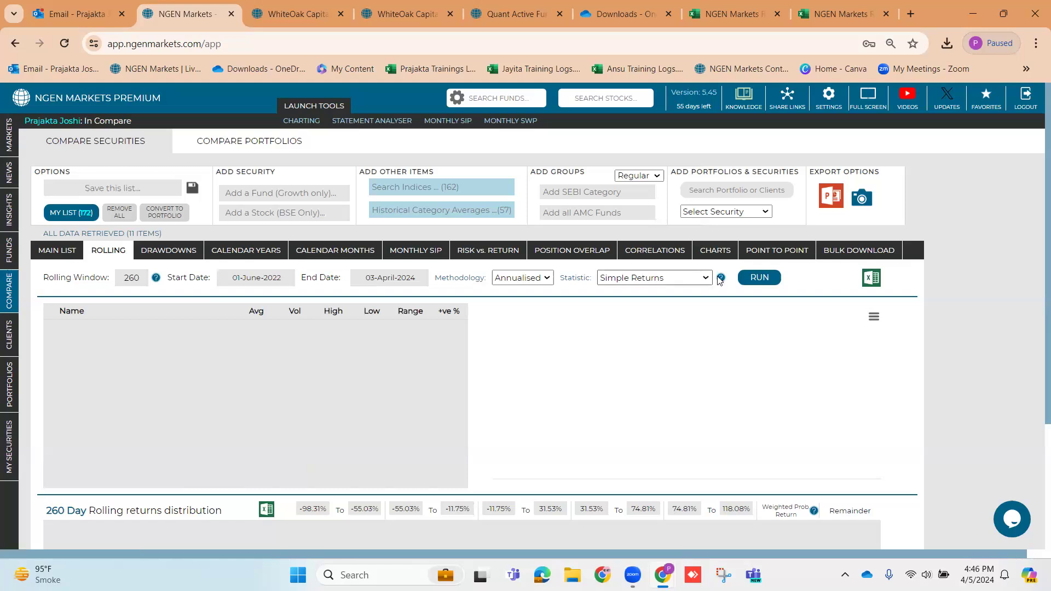
left_click(749, 279)
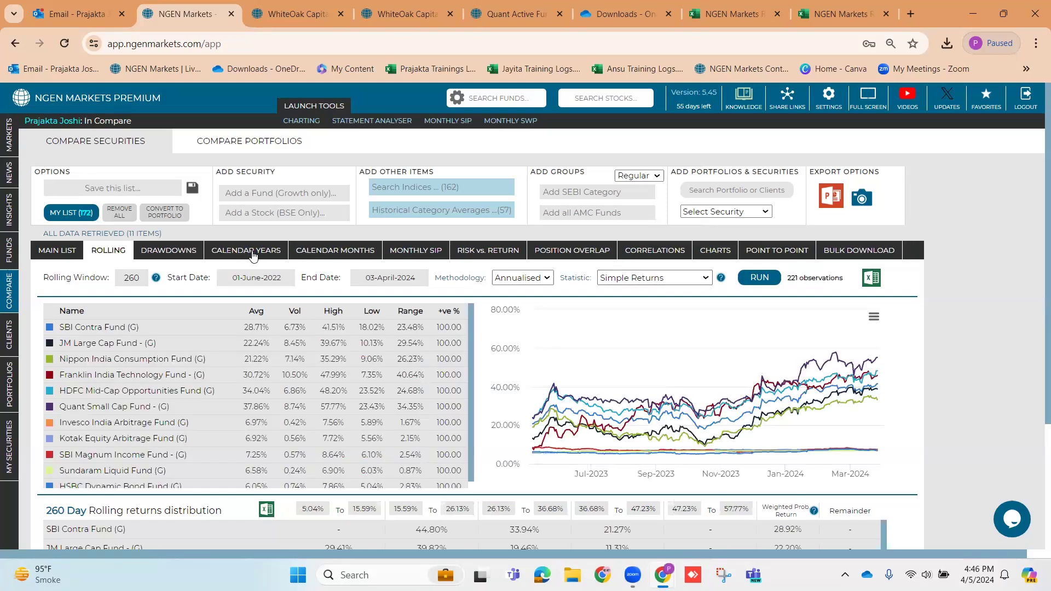
Review the calendar year returns, risk versus return chart and correlations of the compared funds.
left_click(244, 250)
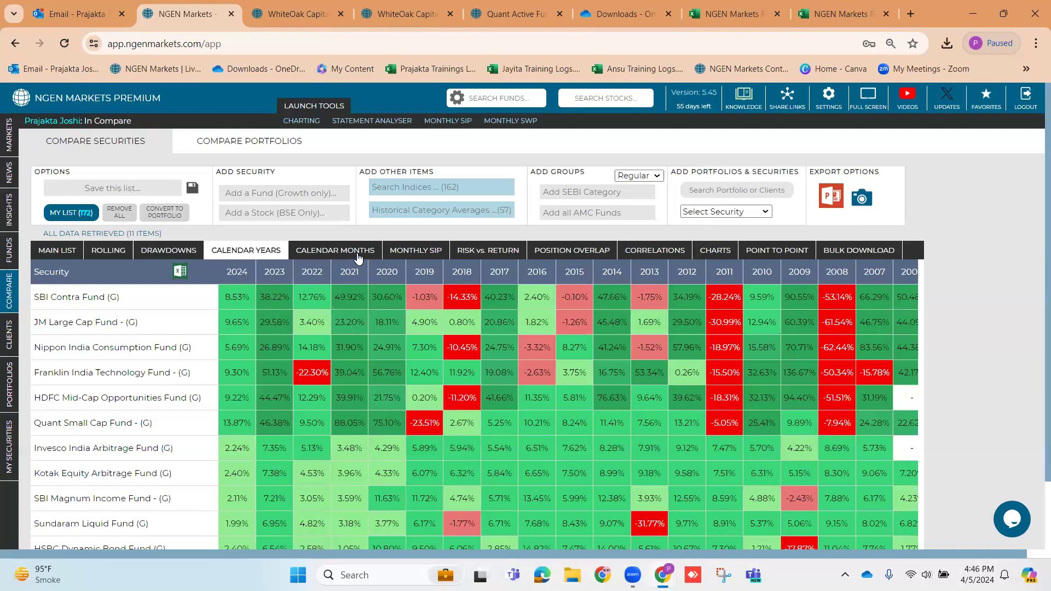
left_click(461, 252)
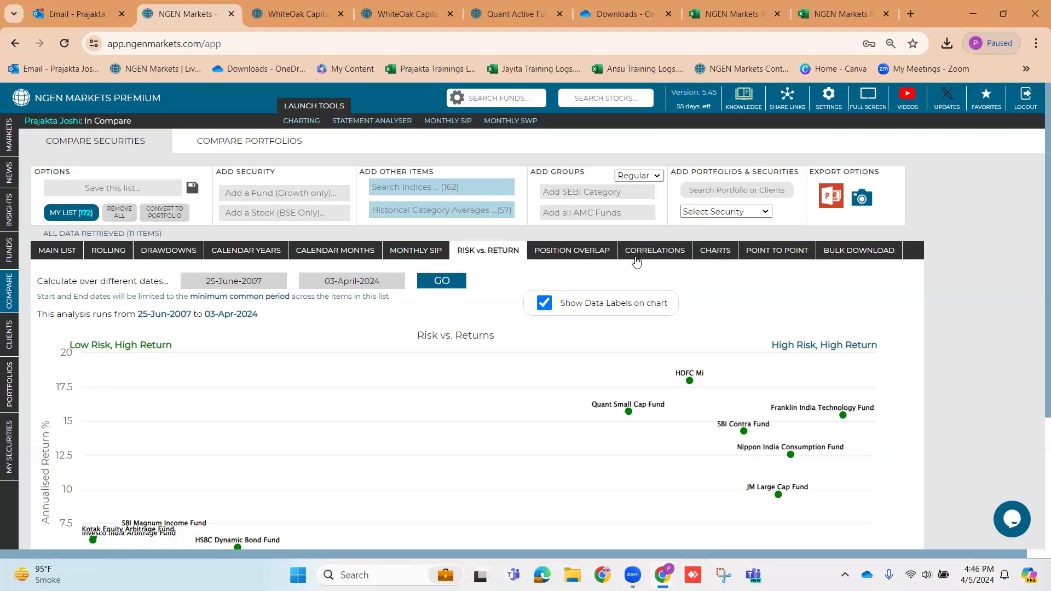
left_click(669, 252)
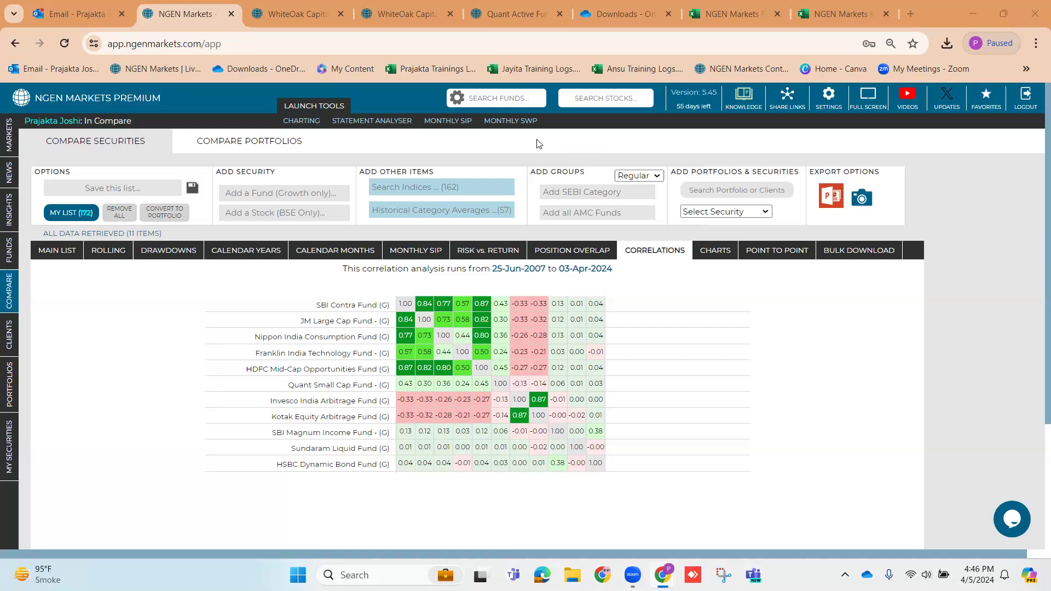
Clear all items from the compare list and add Quant Active Fund (G) from the regular growth plans.
left_click(126, 219)
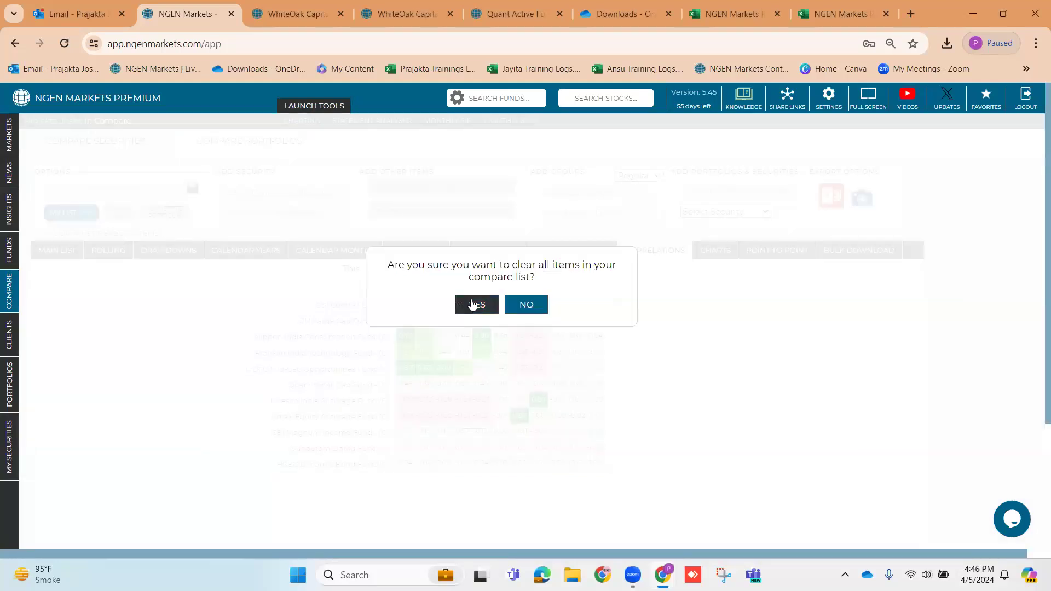
left_click(476, 303)
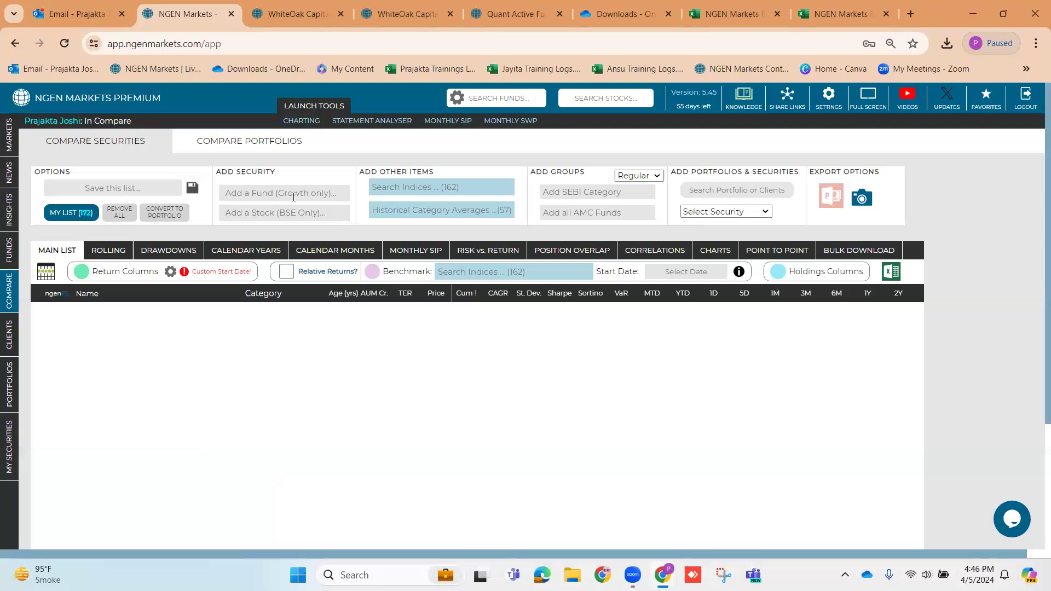
type("quant active")
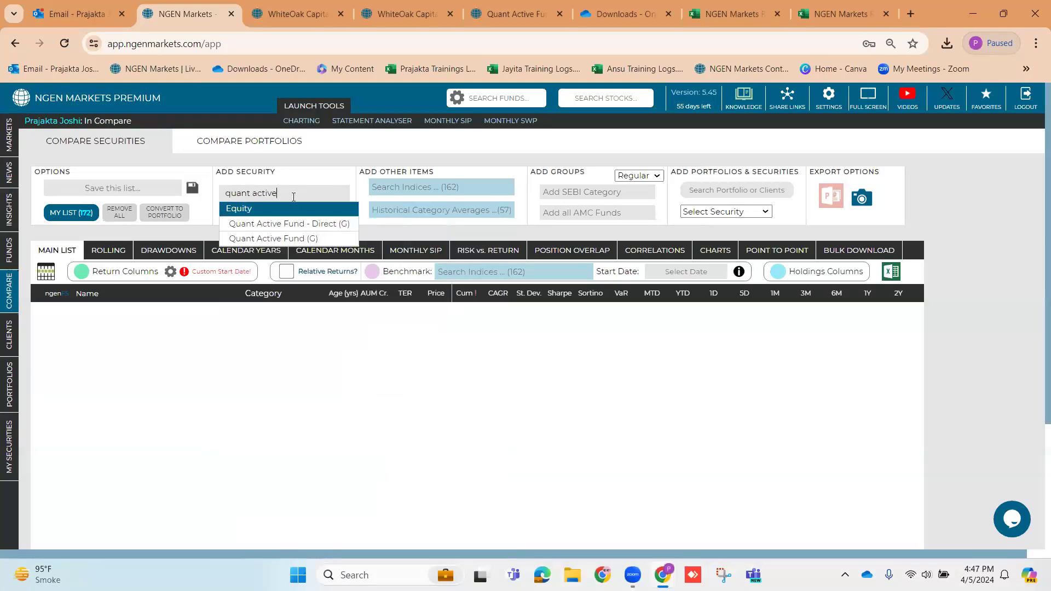
left_click(273, 238)
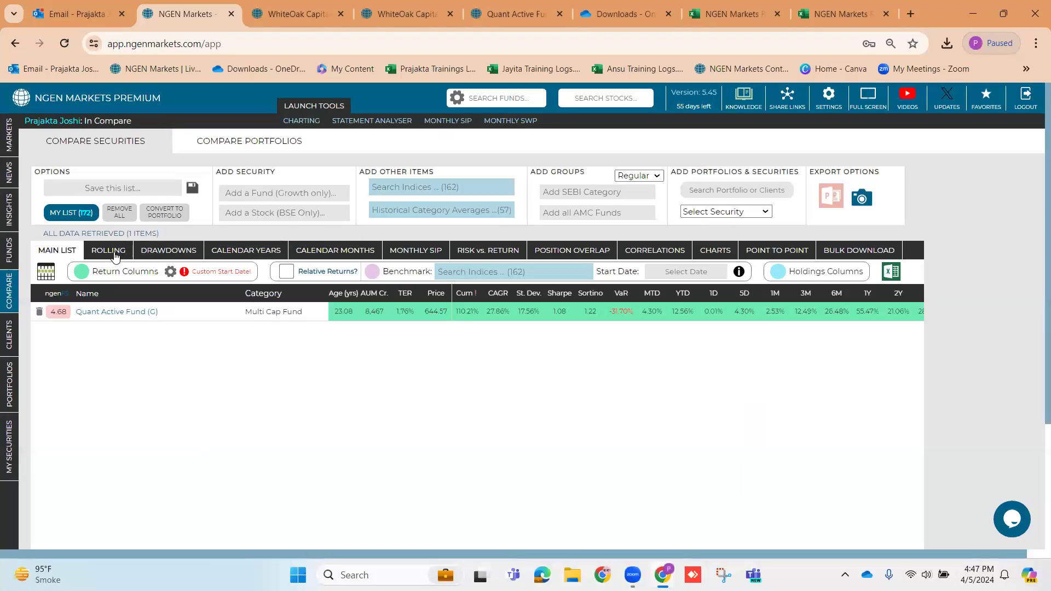
Open the rolling analysis for Quant Active Fund (G), set the start date to 01-April-2022 and run it.
left_click(109, 250)
left_click(268, 278)
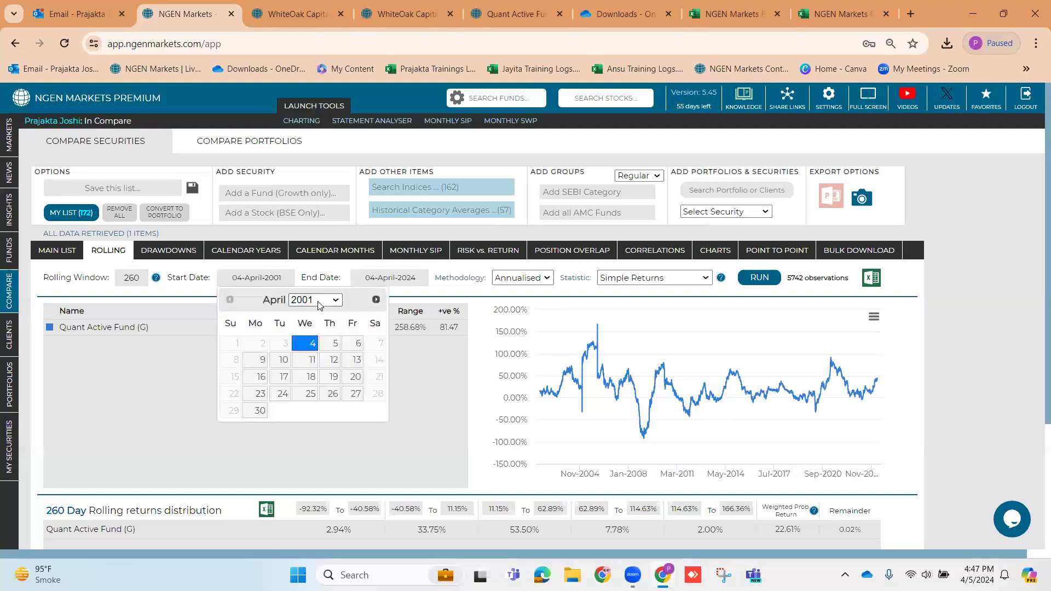
left_click(321, 299)
left_click(304, 437)
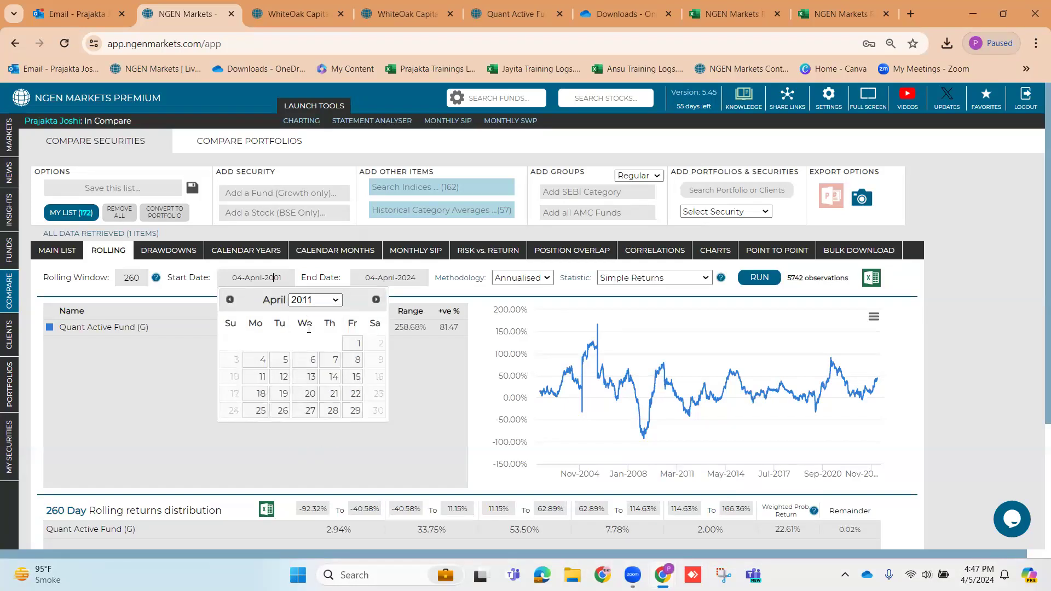
left_click(323, 300)
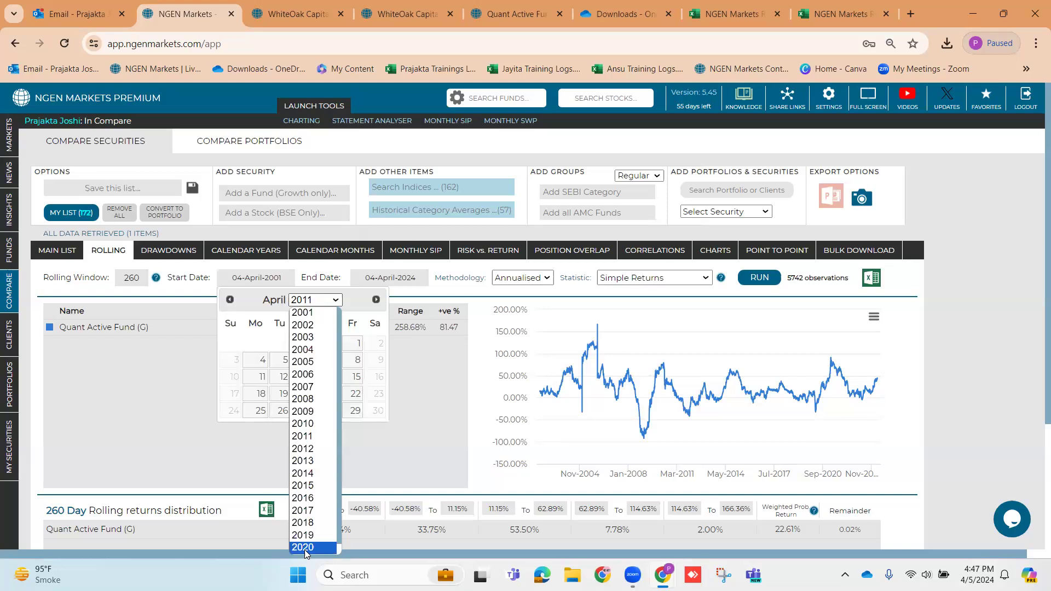
left_click(305, 548)
left_click(320, 300)
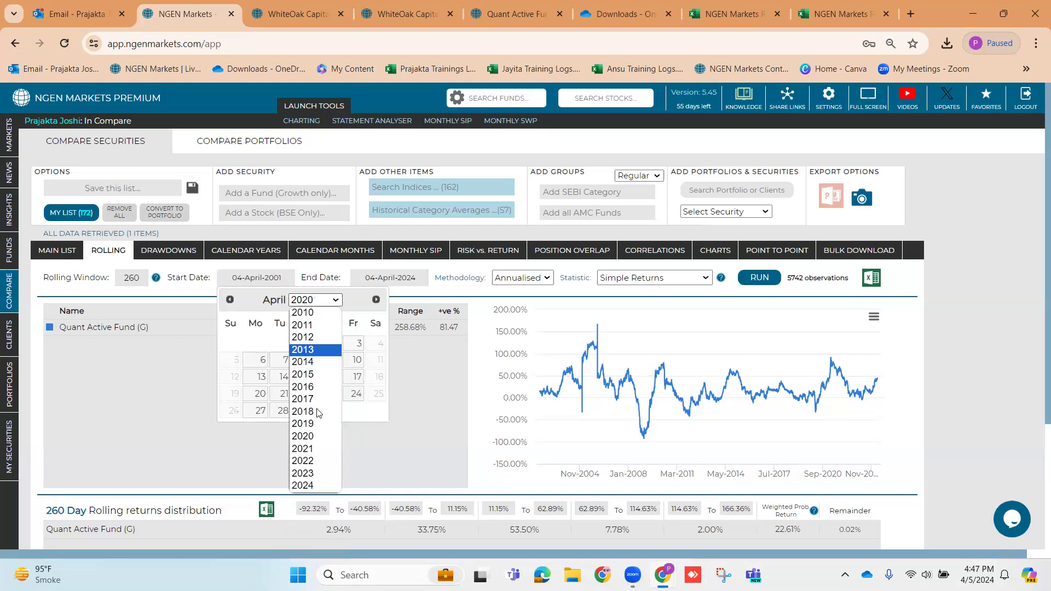
left_click(304, 461)
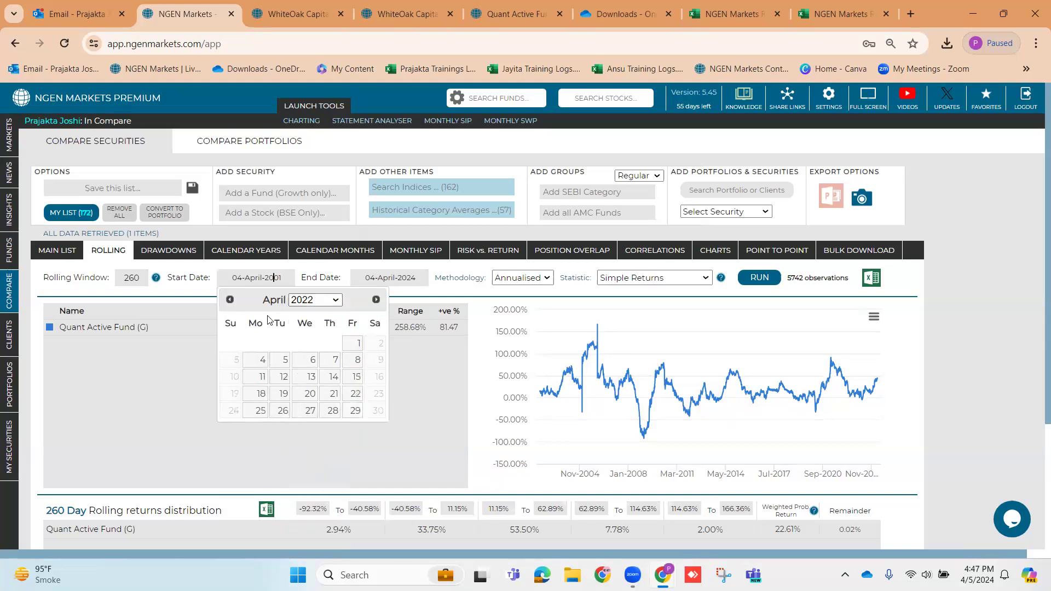
left_click(351, 343)
left_click(759, 277)
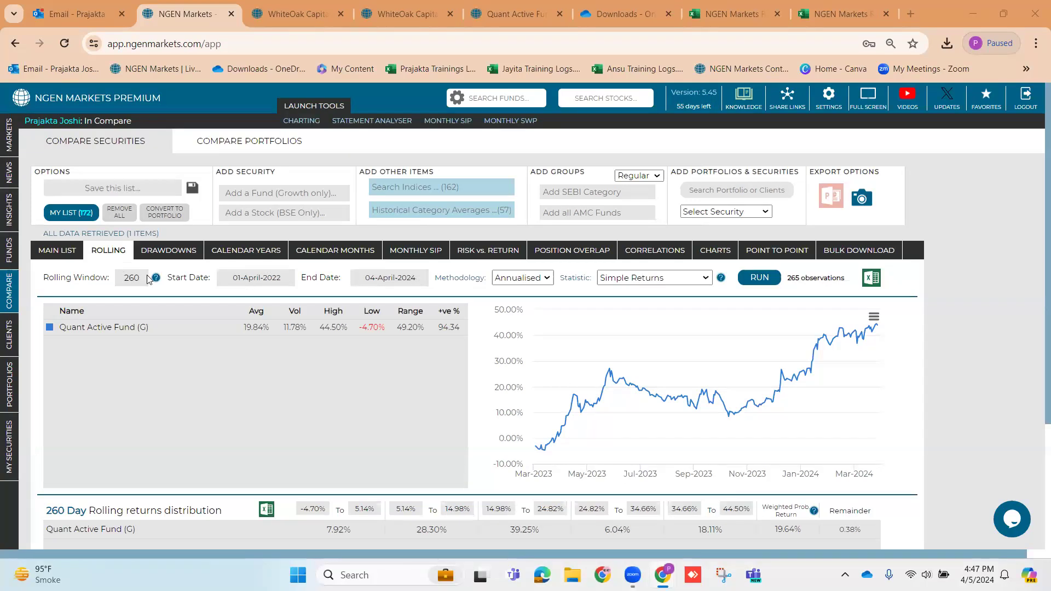
Compare the weighted probability return in the exported rolling returns workbook with the distribution shown in NGEN Markets.
scroll(225, 378, "down", 1)
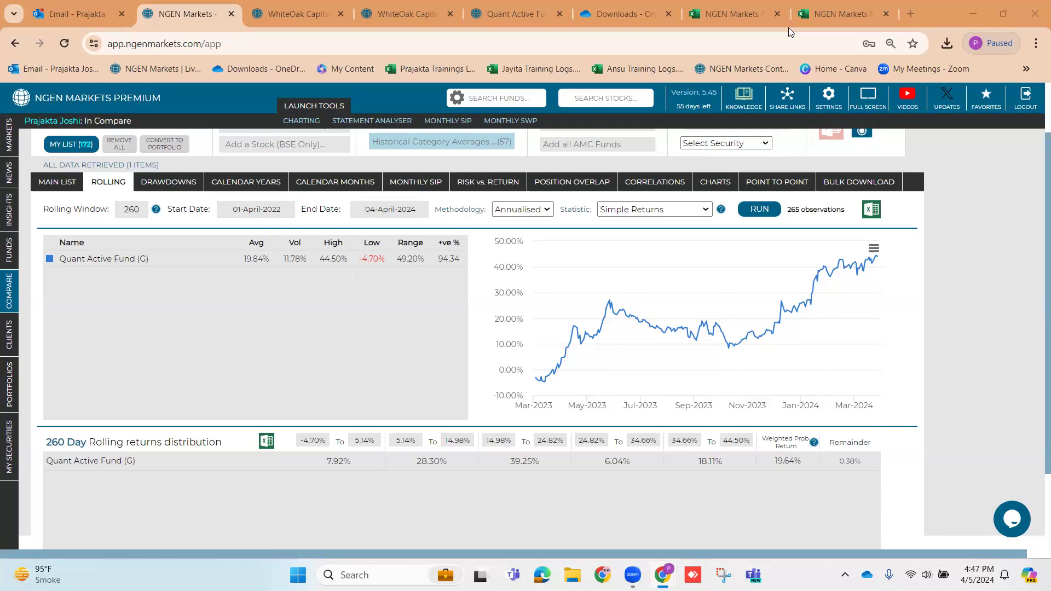
left_click(810, 17)
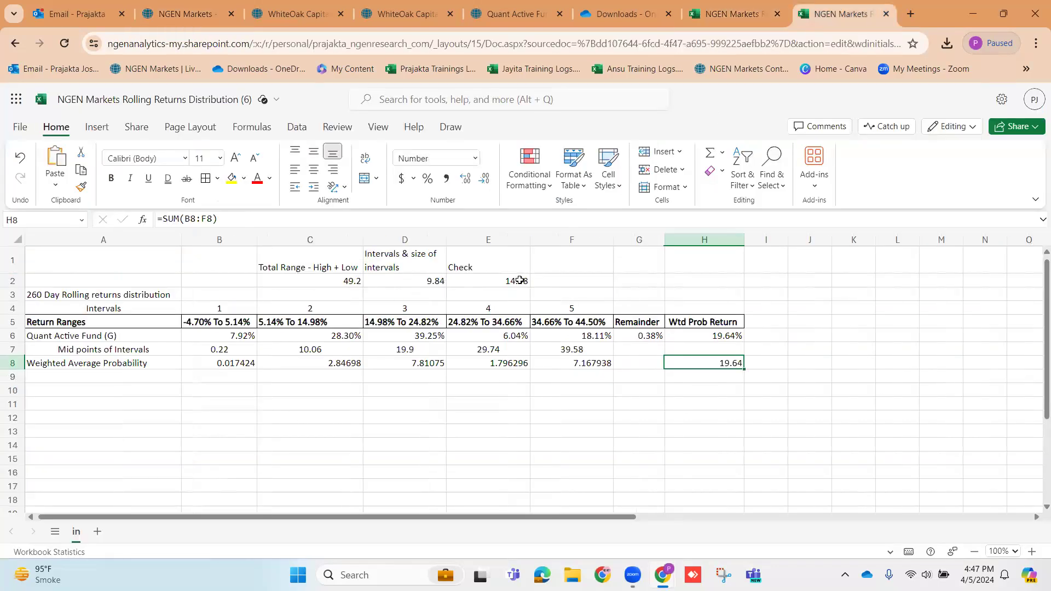
left_click(702, 334)
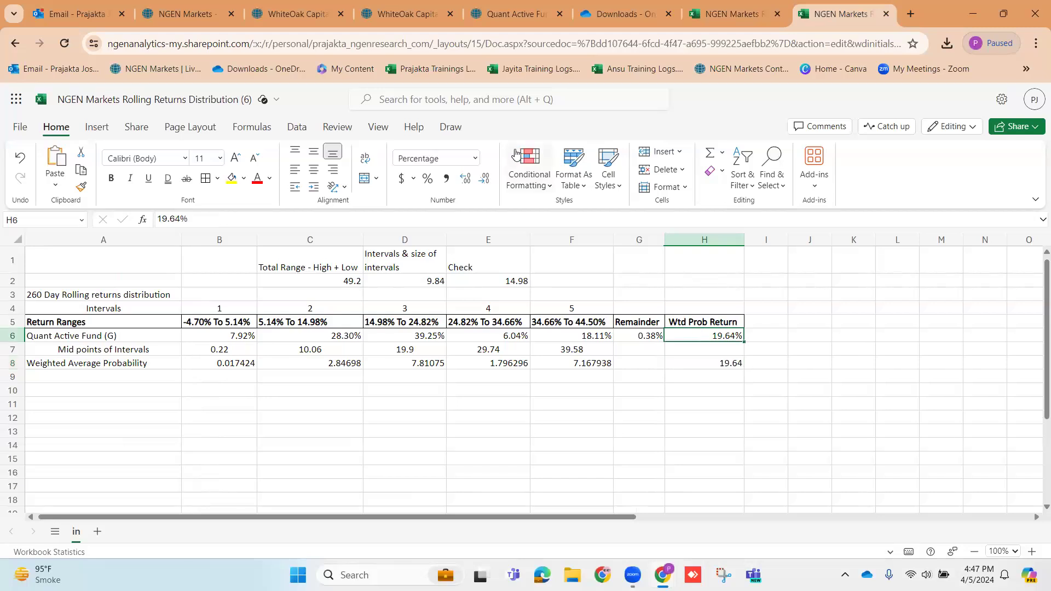
left_click(192, 15)
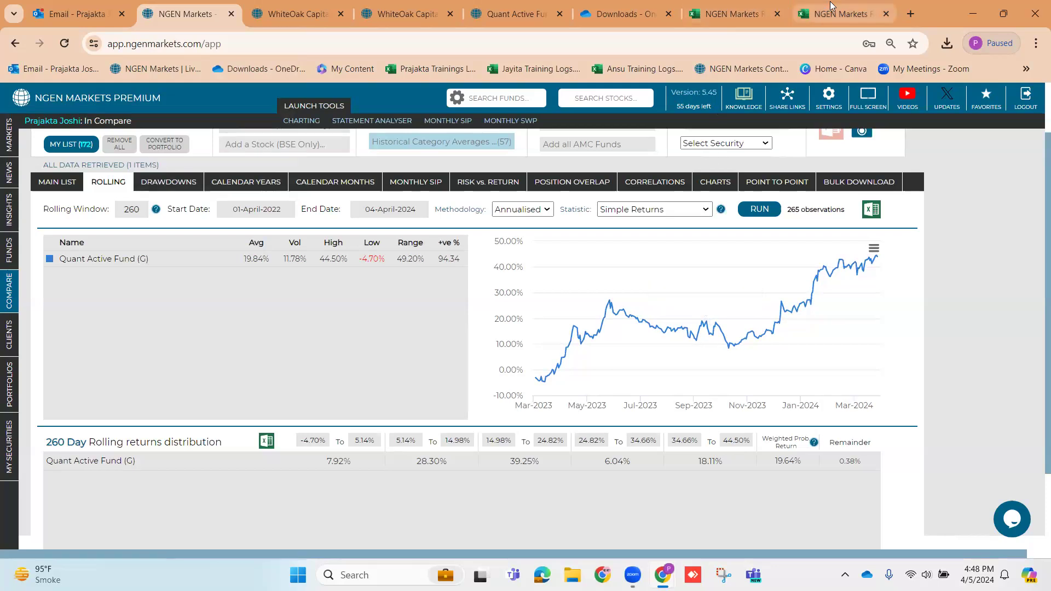
left_click(757, 10)
left_click(837, 13)
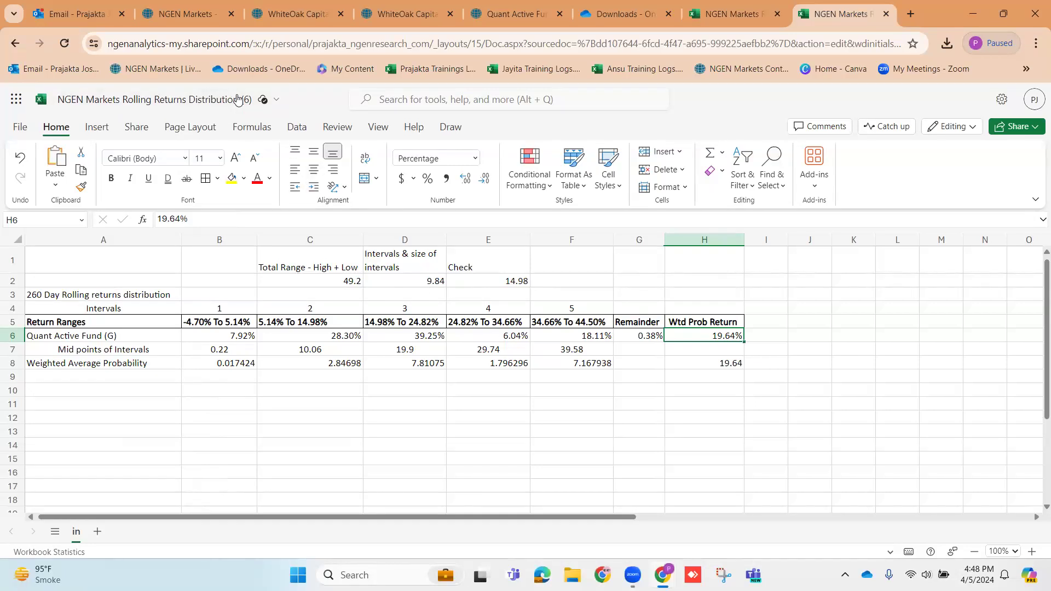
left_click(189, 12)
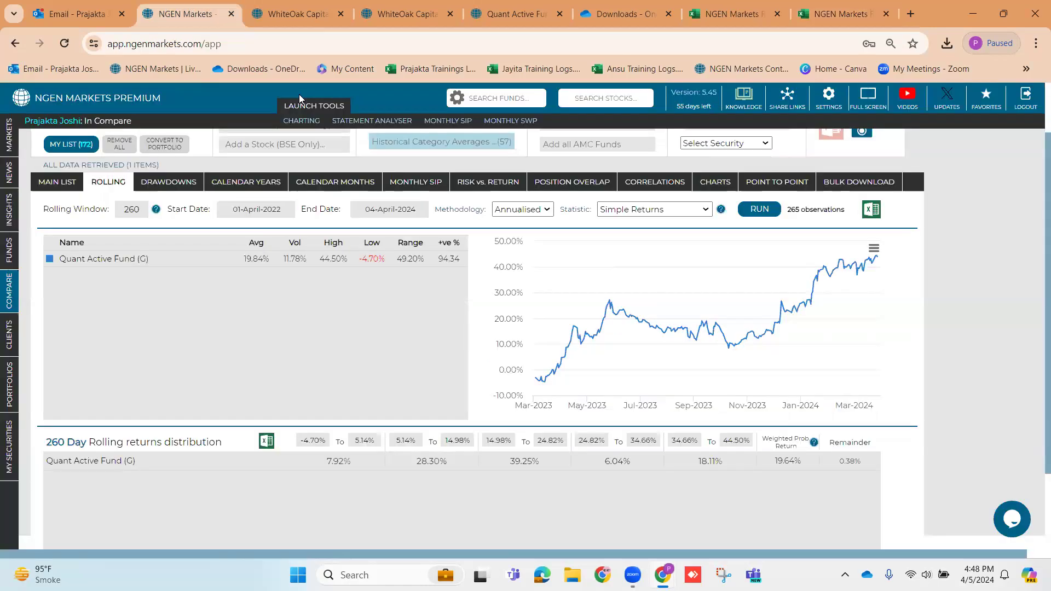
scroll(812, 201, "up", 1)
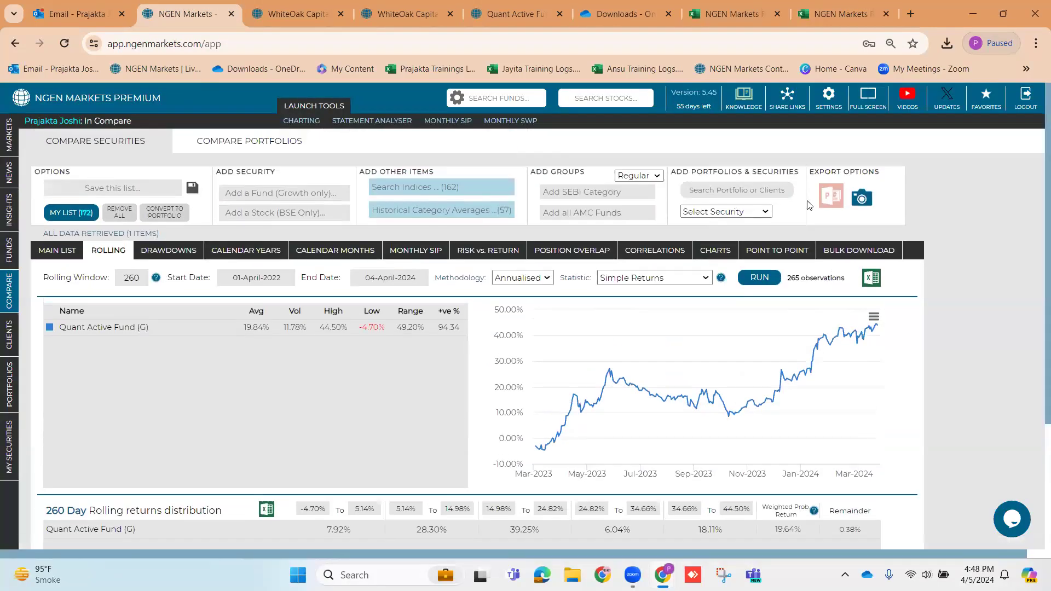
Open the NGEN Markets YouTube channel from the platform's videos link and browse its created playlists.
left_click(908, 98)
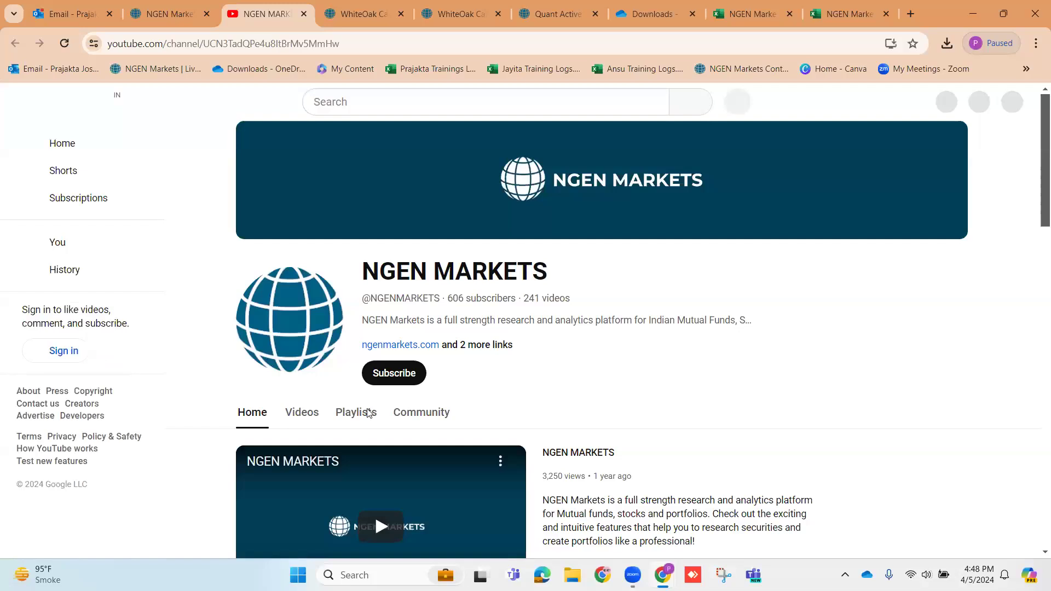
left_click(368, 413)
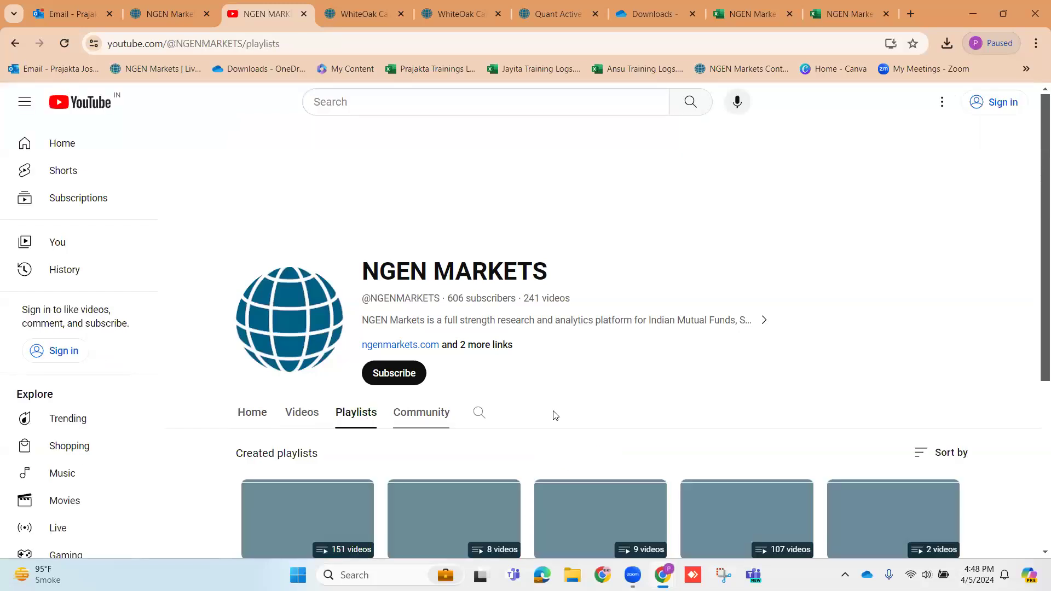
scroll(793, 416, "down", 2)
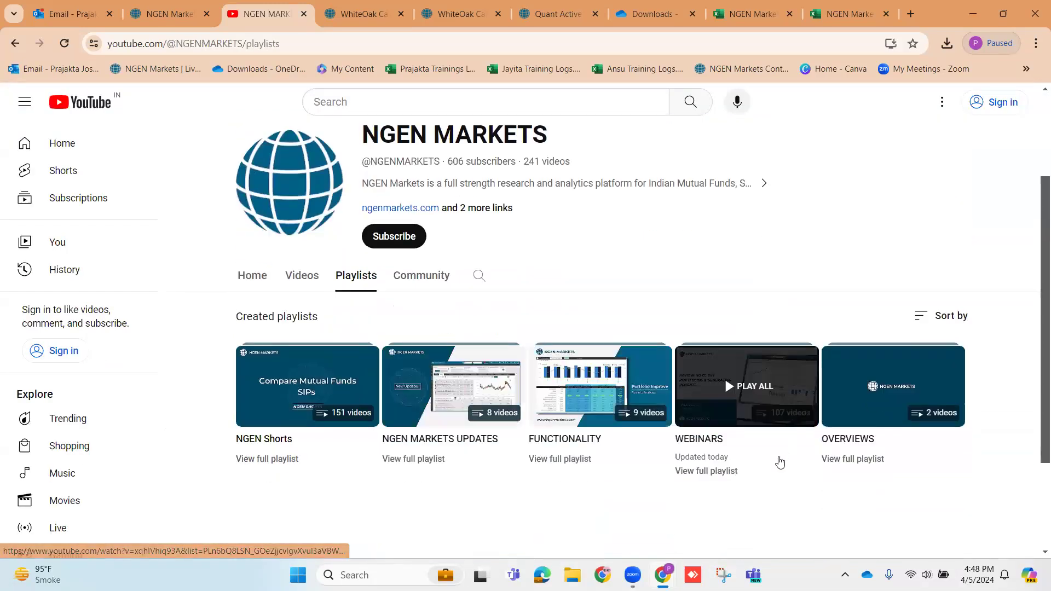